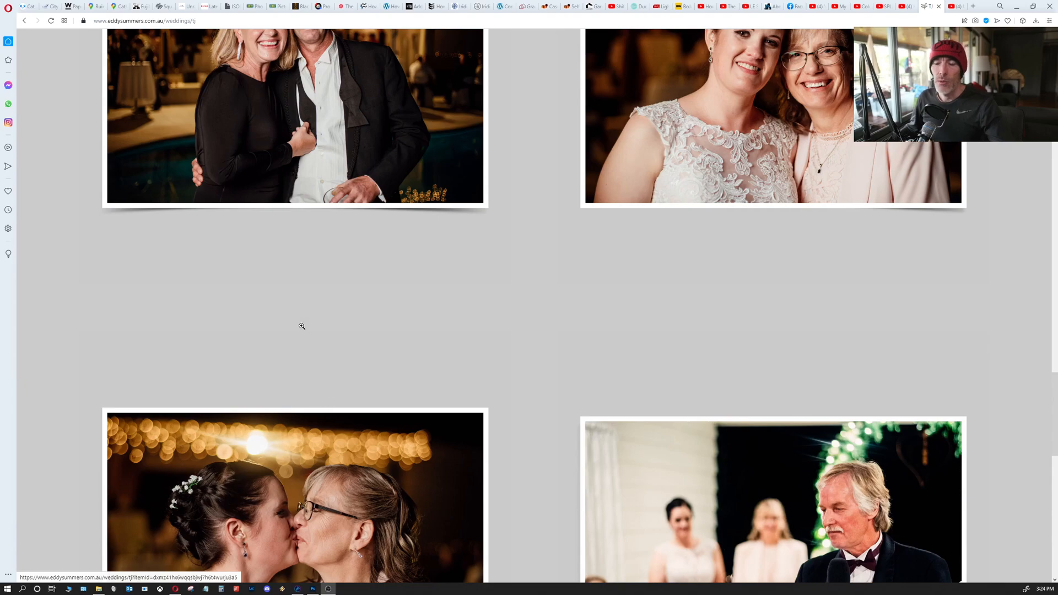
- Look through the wedding gallery on the Summers Photography website, comparing the ceremony, family and evening reception photos
scroll(298, 243, up, 2)
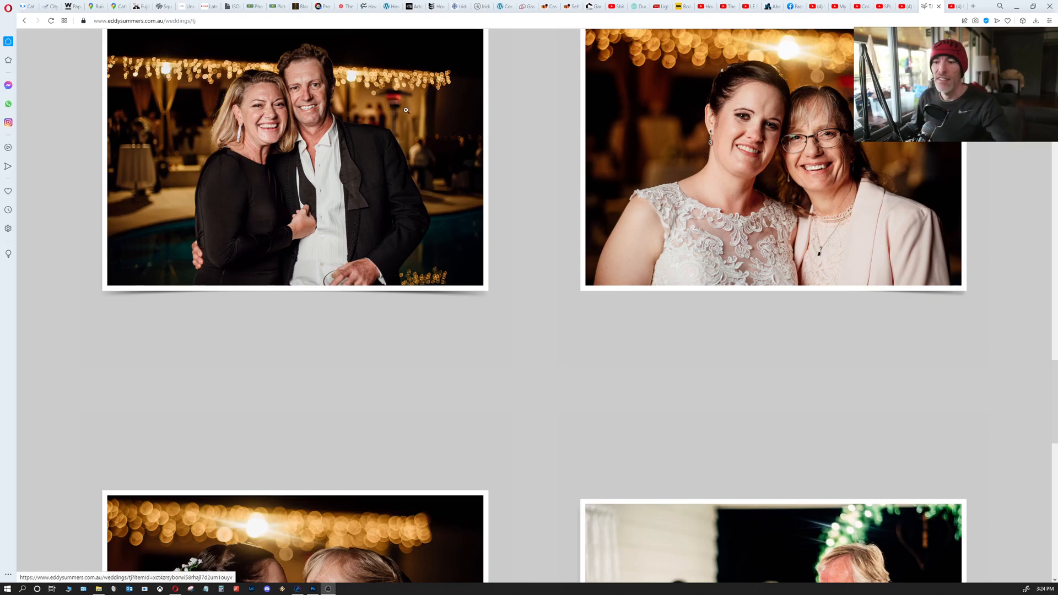
scroll(688, 143, down, 4)
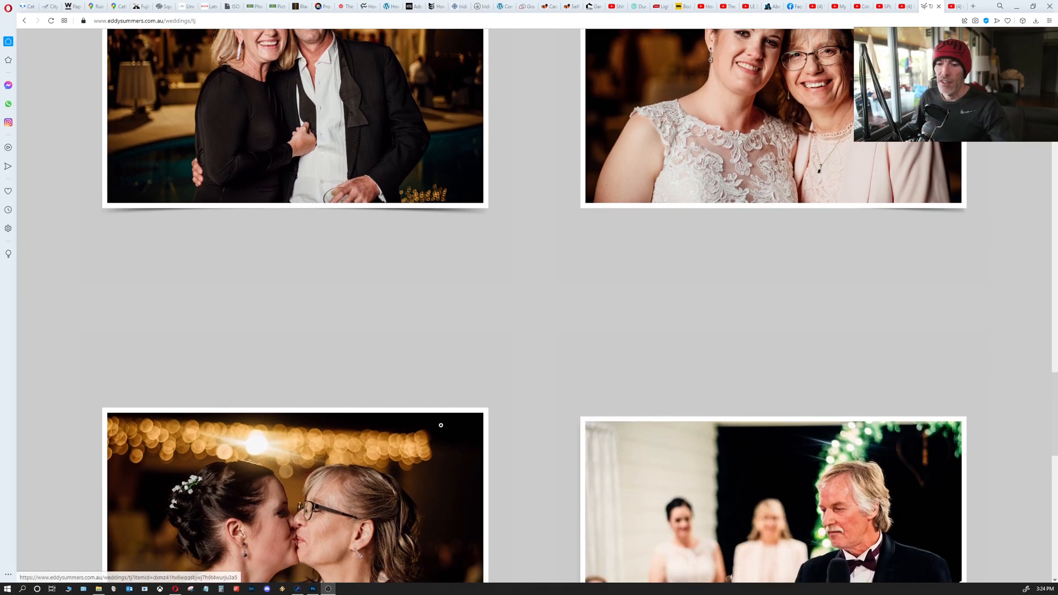
scroll(431, 433, up, 10)
scroll(431, 434, down, 4)
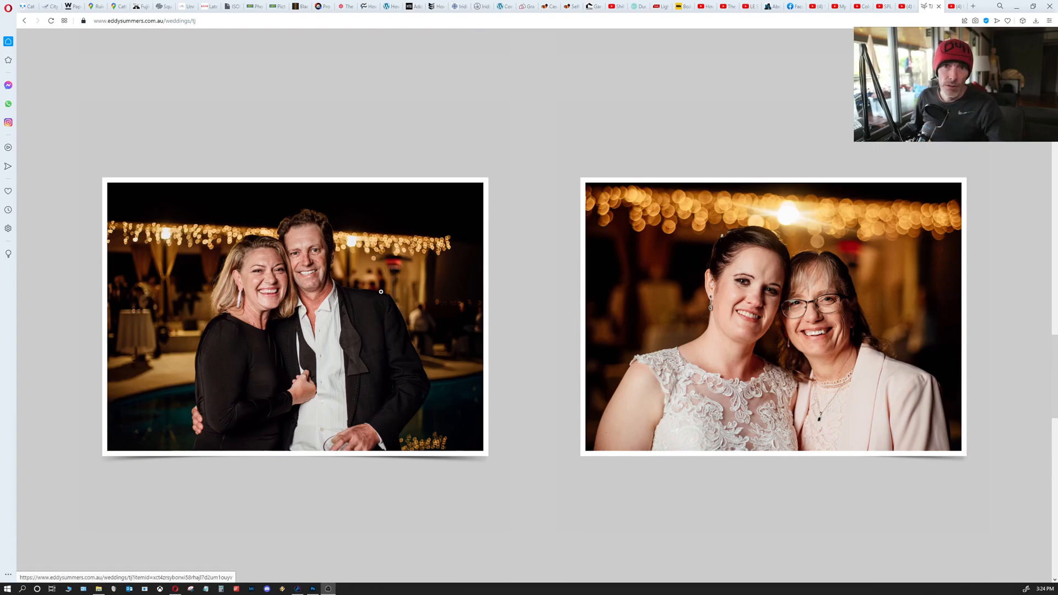
scroll(382, 295, up, 8)
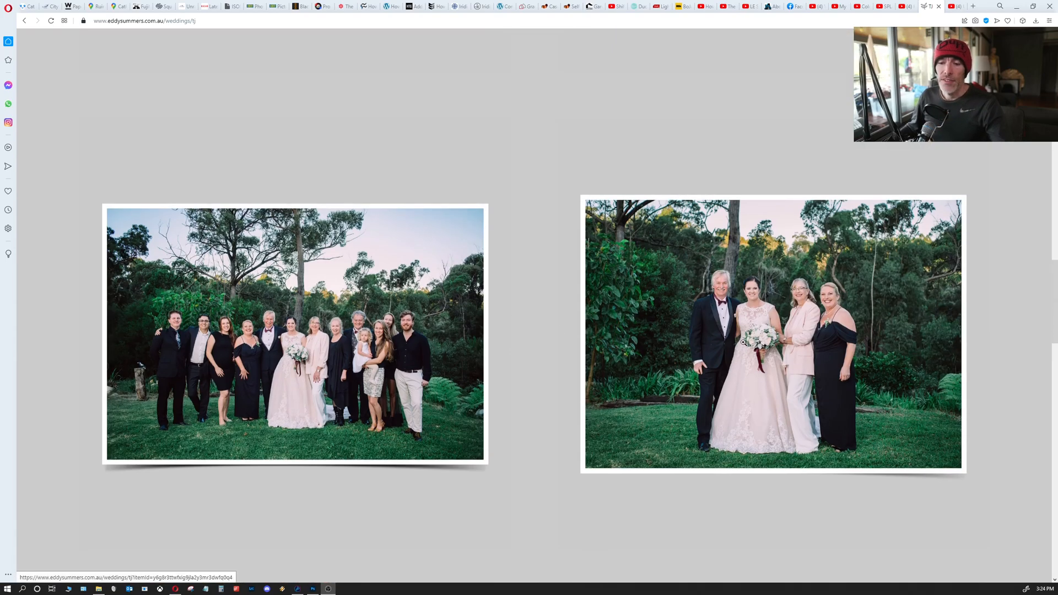
scroll(702, 344, up, 5)
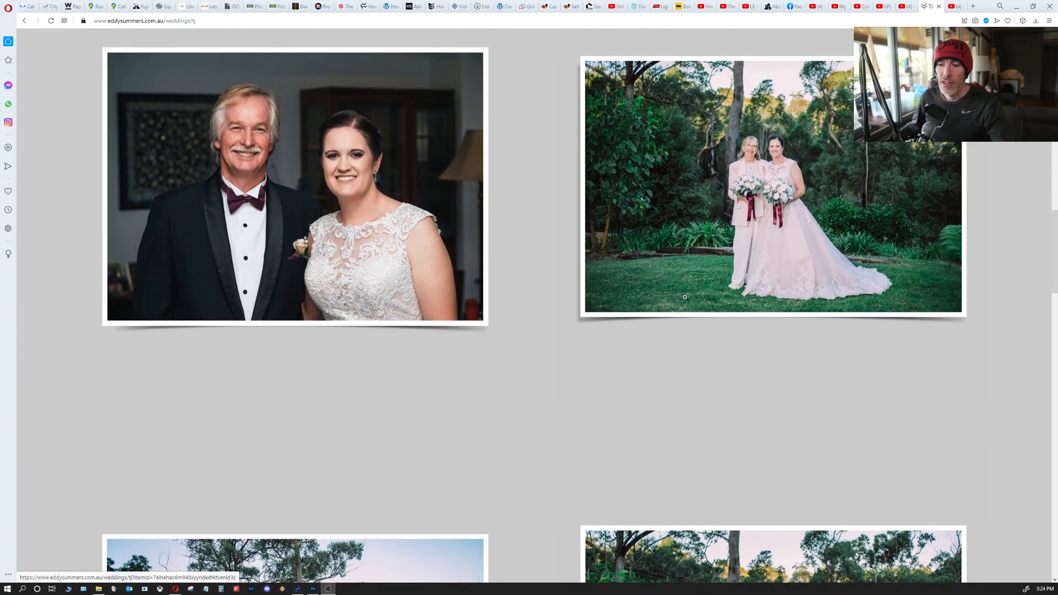
scroll(682, 238, up, 12)
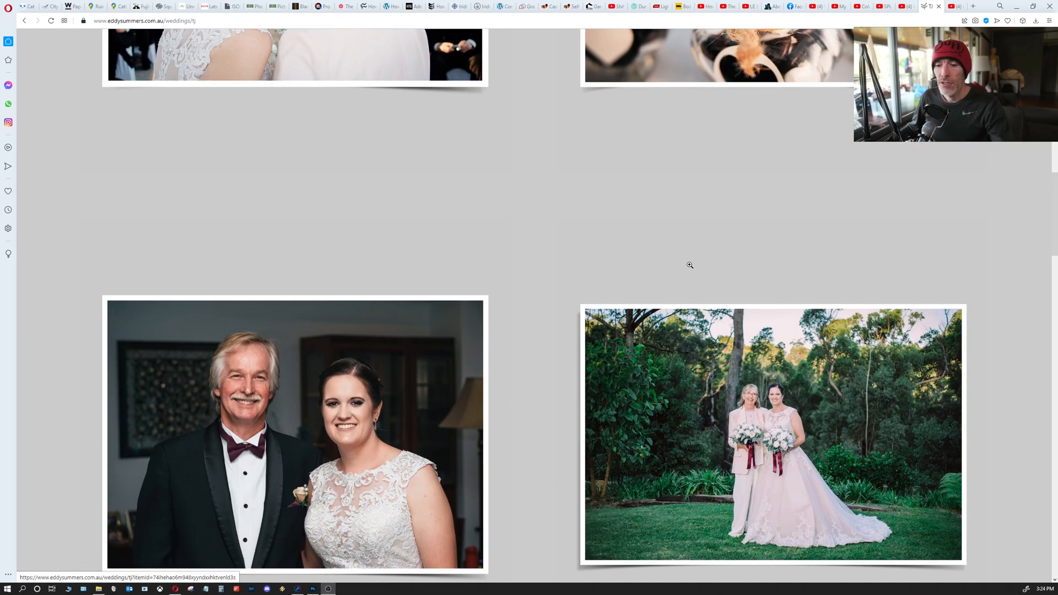
scroll(494, 371, up, 3)
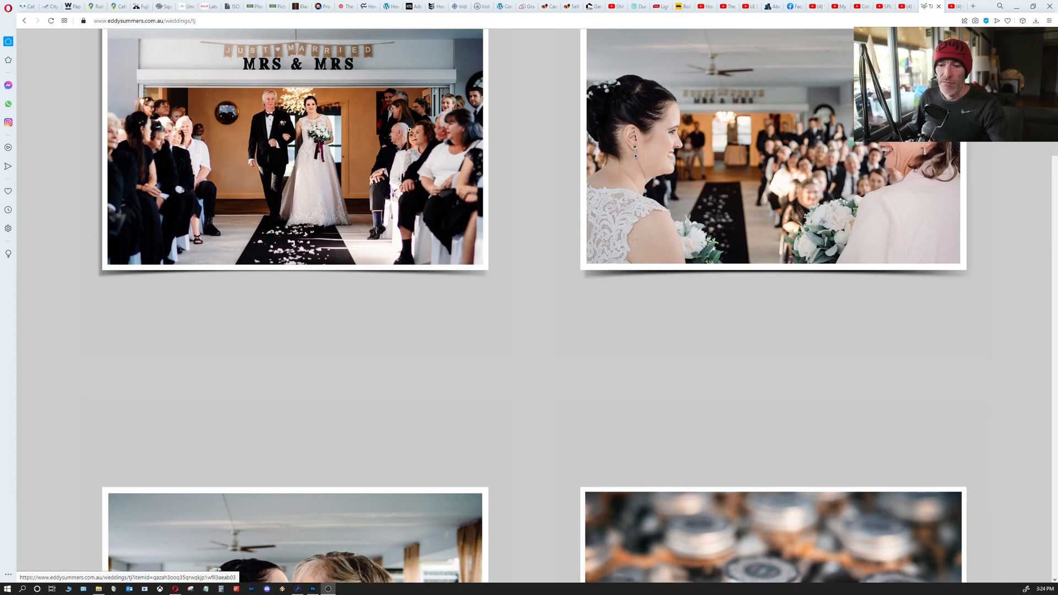
scroll(480, 333, down, 3)
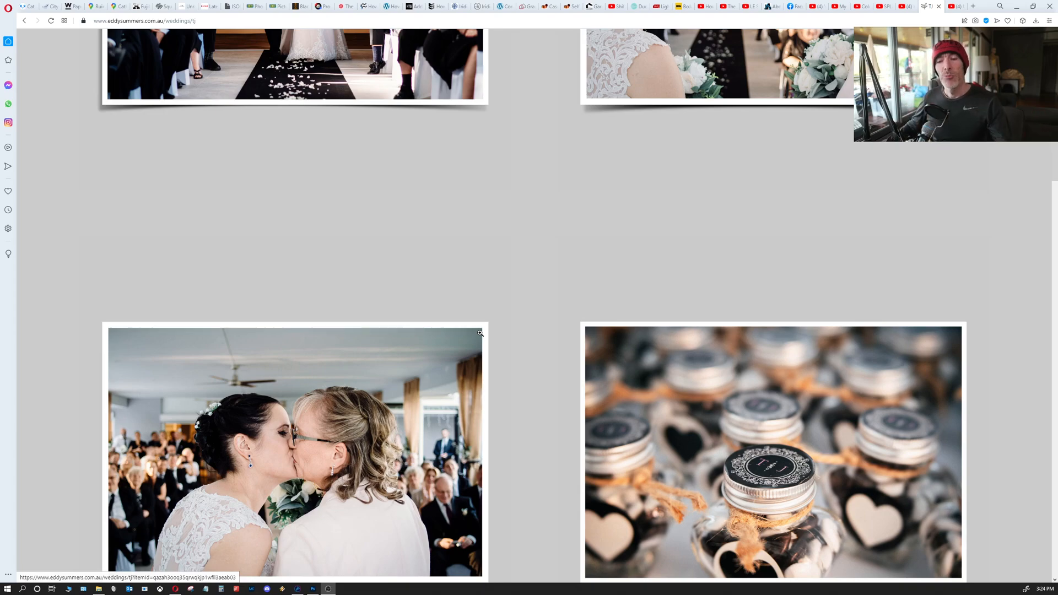
scroll(437, 362, down, 10)
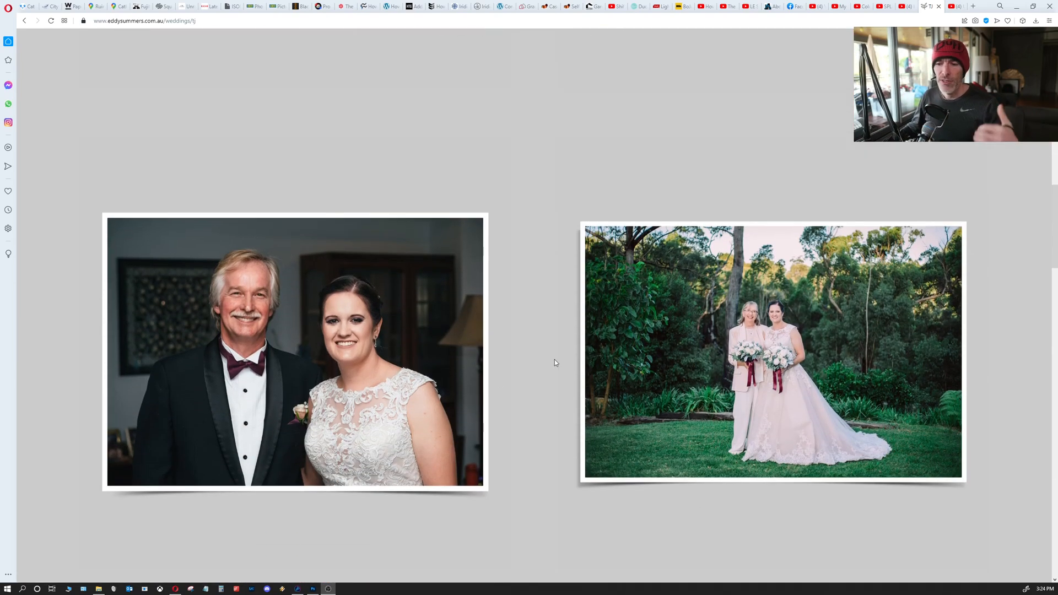
scroll(555, 361, down, 3)
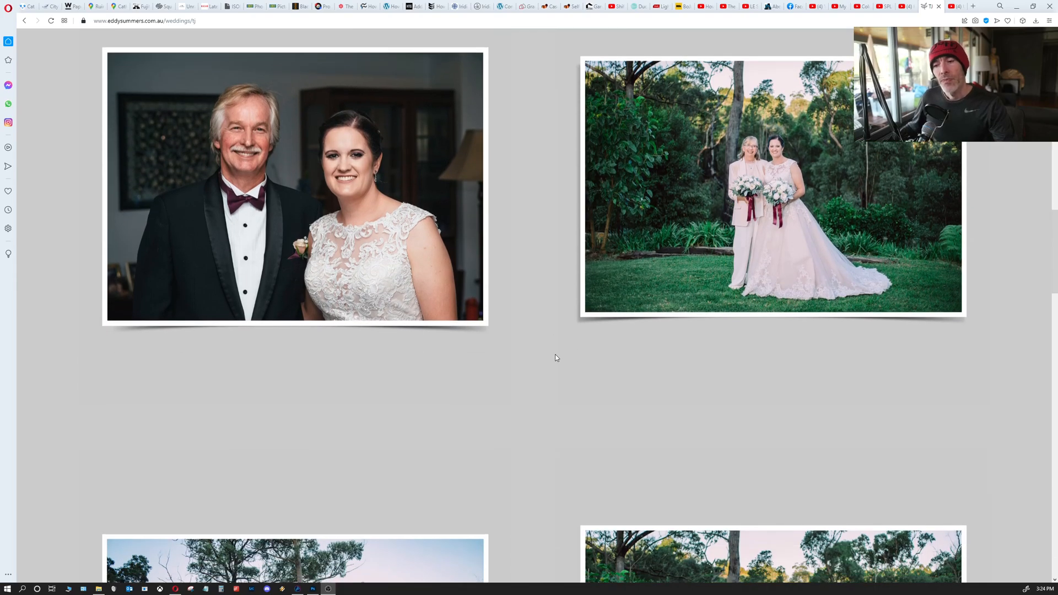
scroll(555, 357, up, 2)
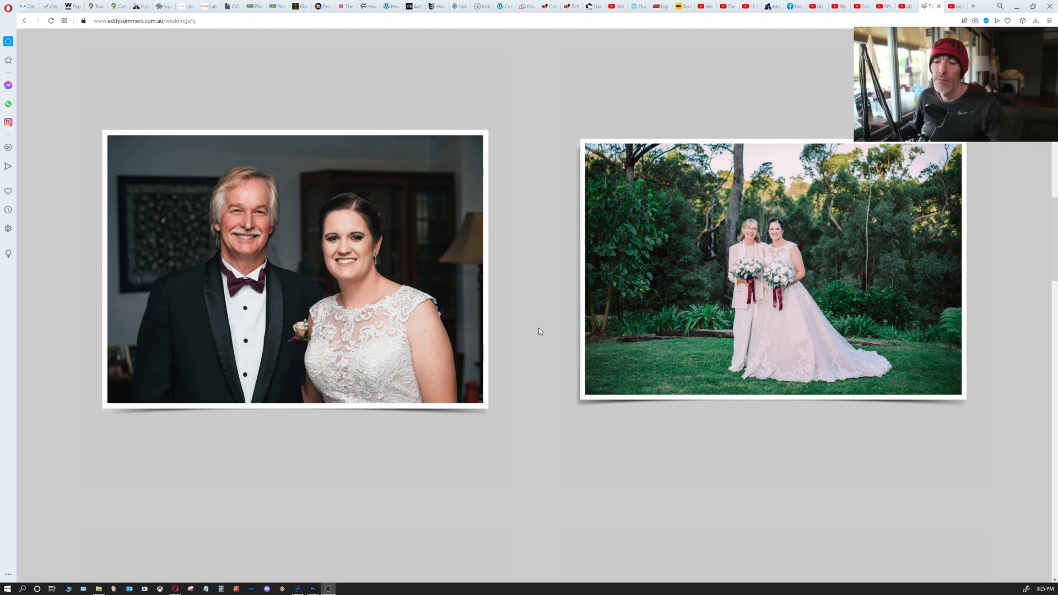
scroll(541, 330, down, 3)
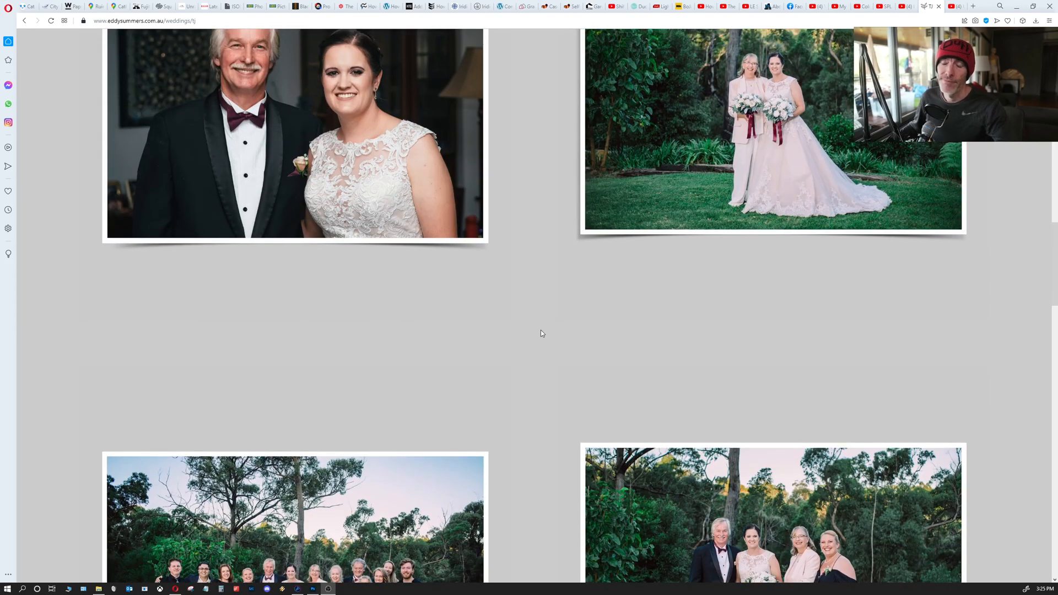
scroll(540, 332, up, 3)
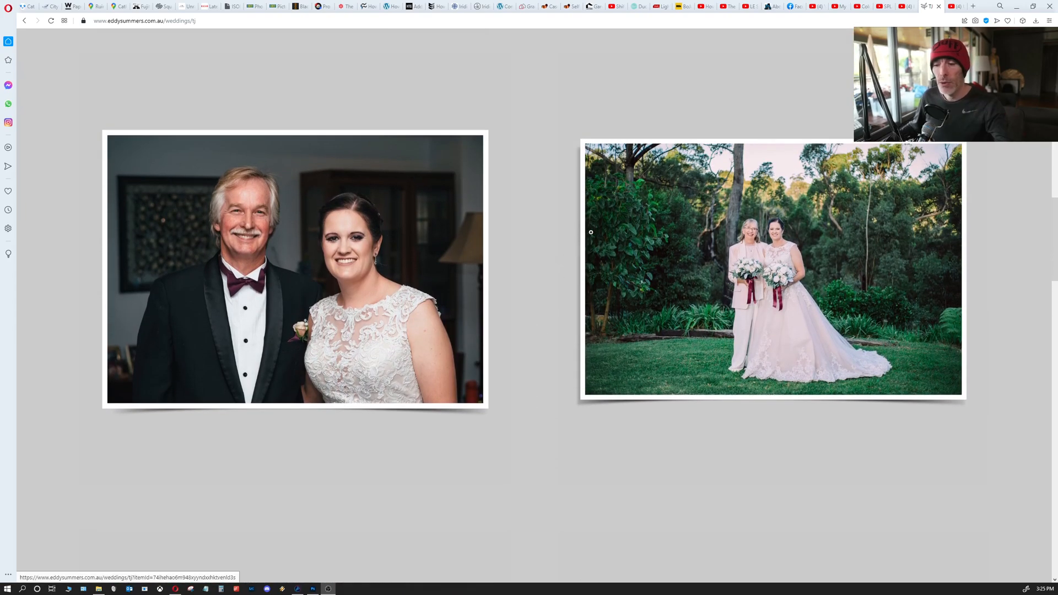
scroll(576, 246, up, 15)
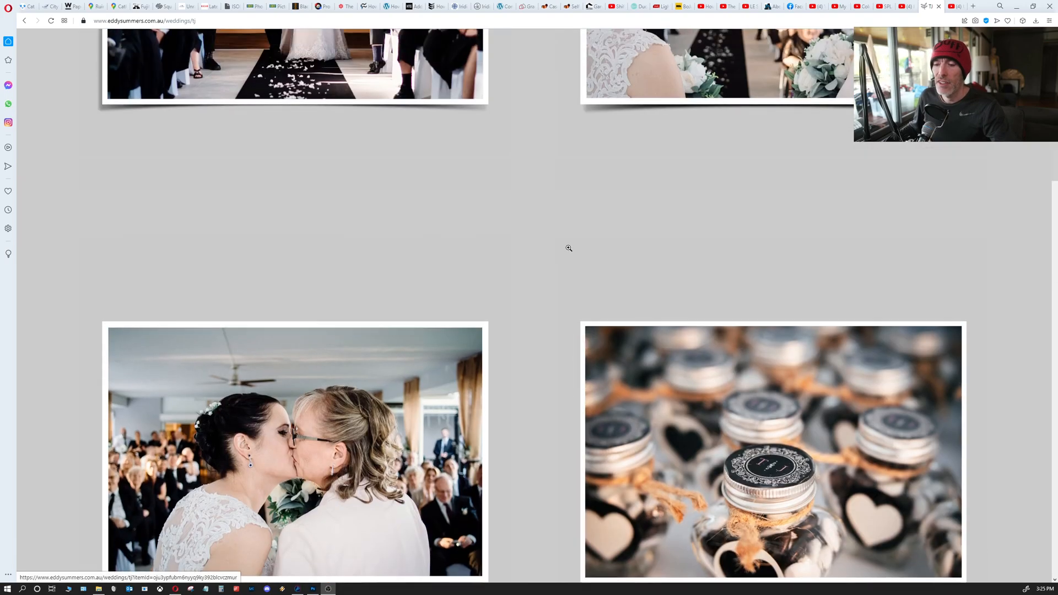
scroll(569, 248, up, 5)
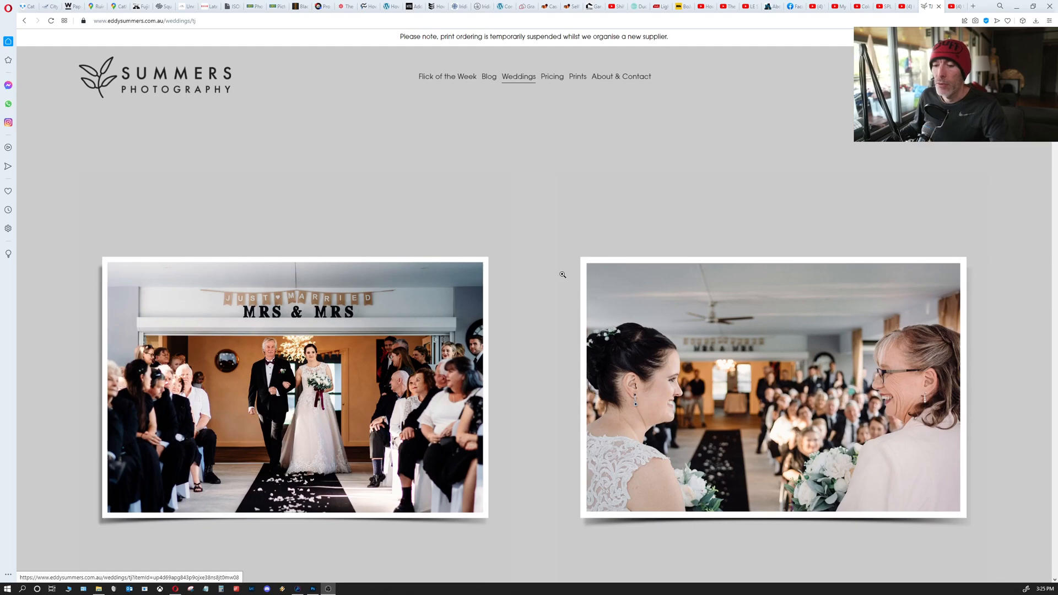
scroll(524, 297, down, 3)
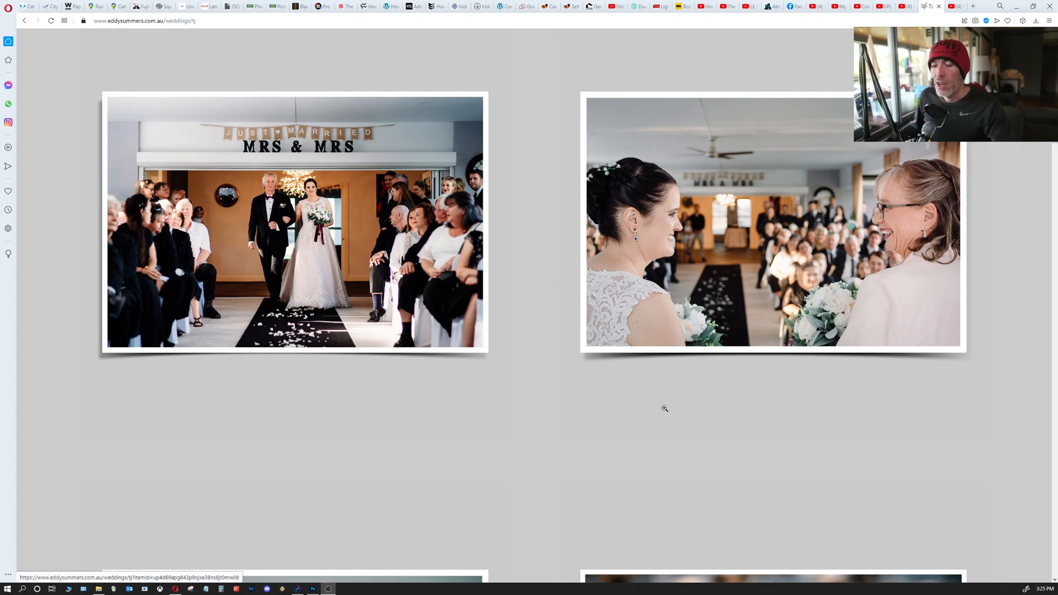
- Switch to Photoshop, fit the whole portrait in view and make its All Edits group visible
click(1016, 6)
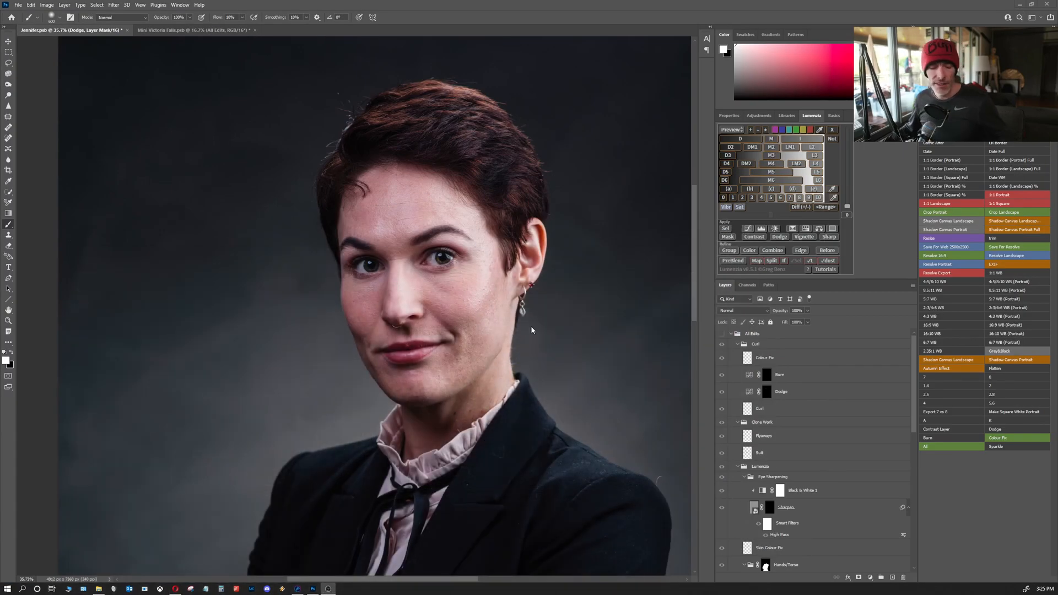
click(513, 330)
scroll(474, 322, down, 6)
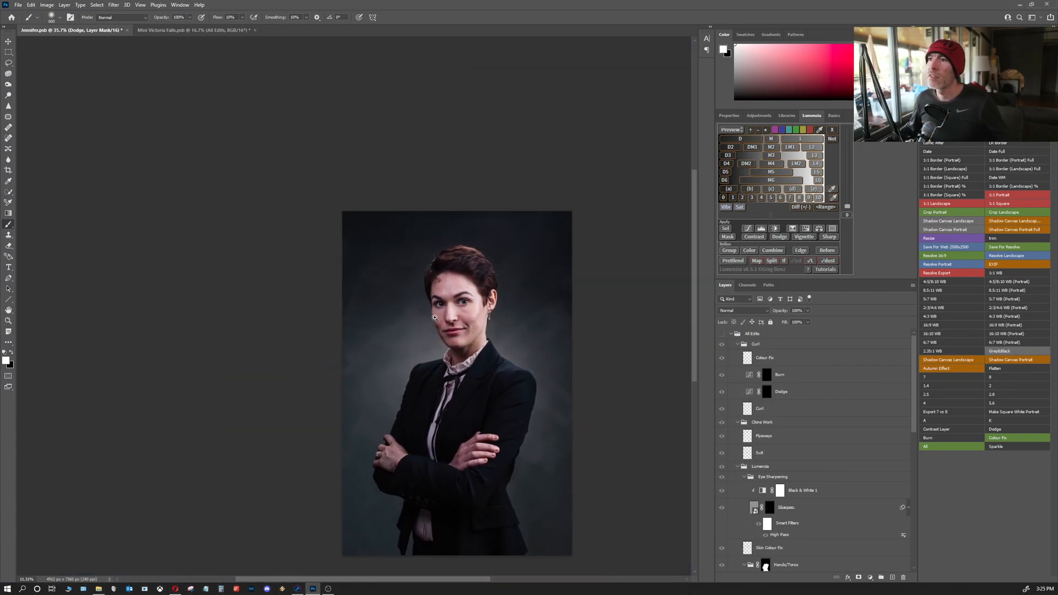
drag(437, 336, 380, 275)
scroll(380, 276, up, 3)
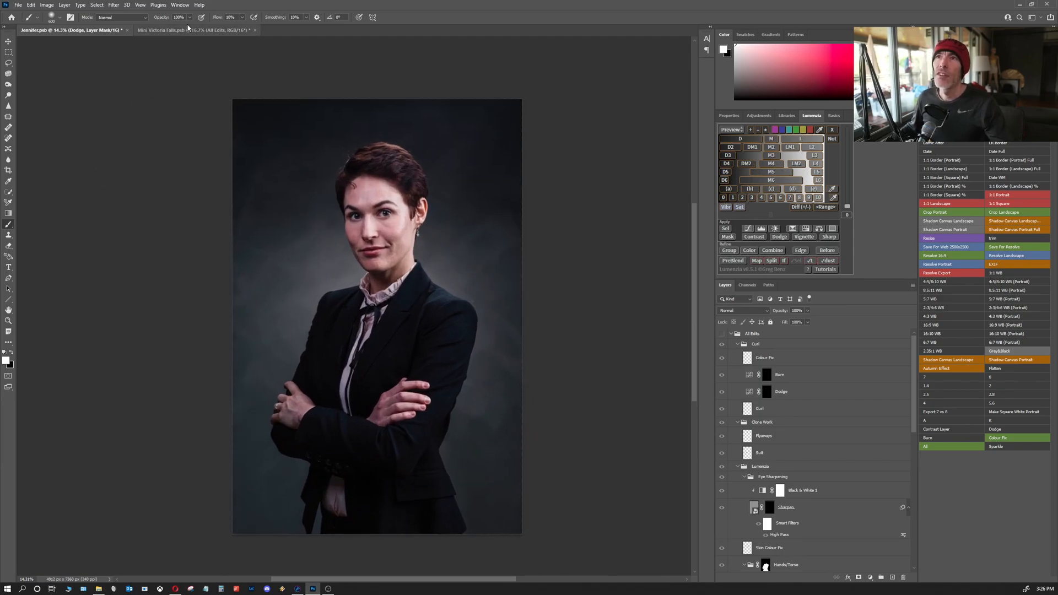
click(722, 333)
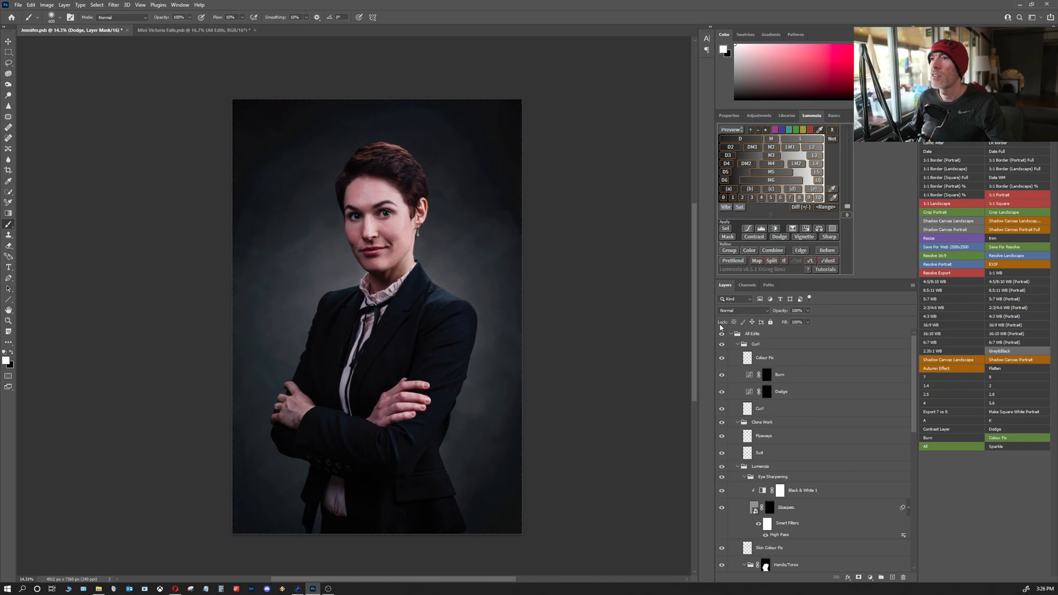
- Check the Mini Victoria Falls document, return to the portrait and collapse its All Edits group
click(141, 28)
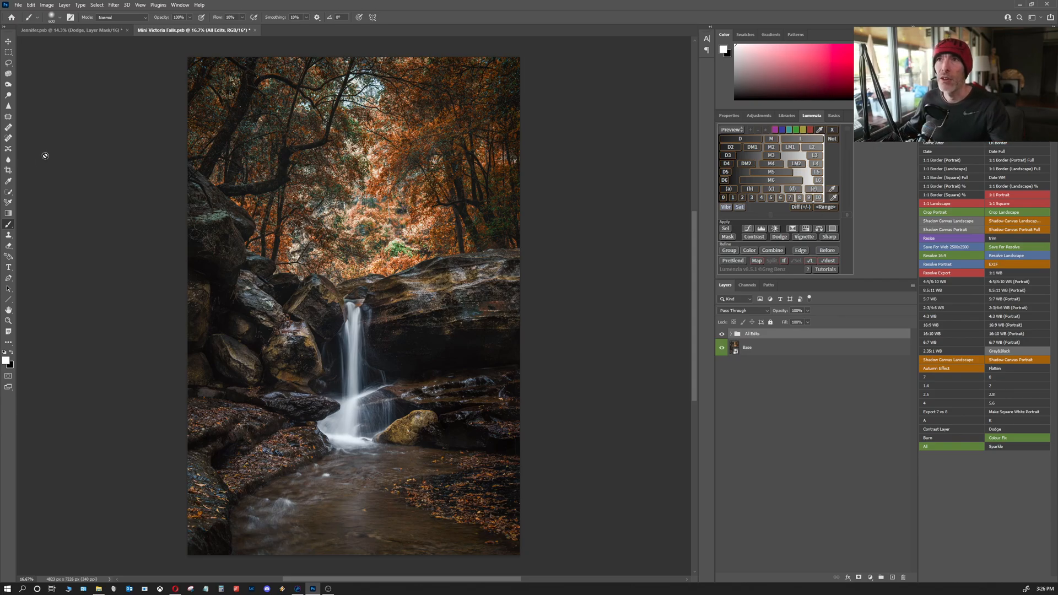
click(102, 30)
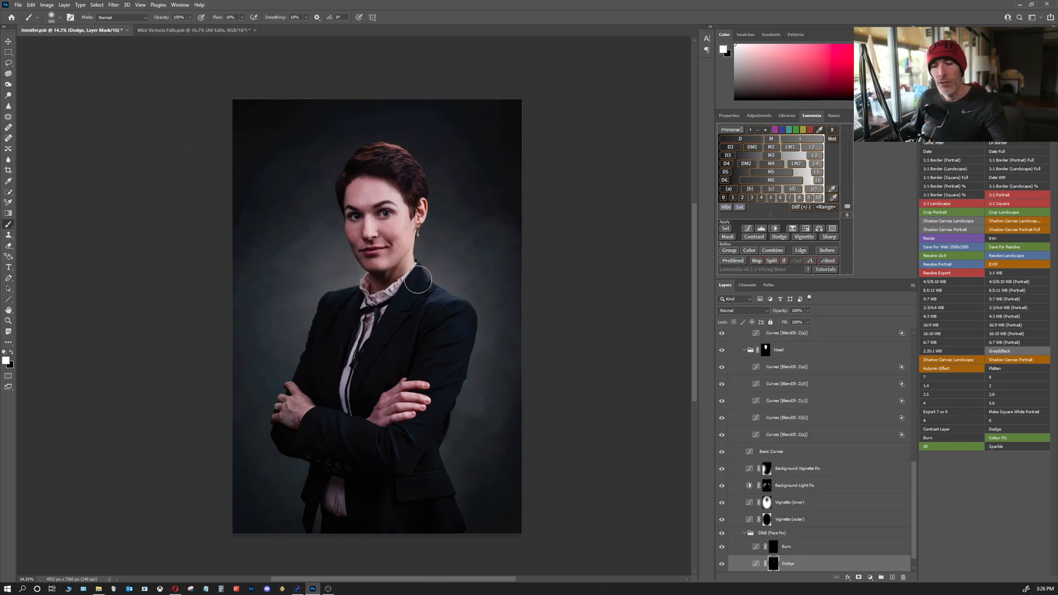
scroll(908, 449, up, 2)
drag(907, 449, 914, 337)
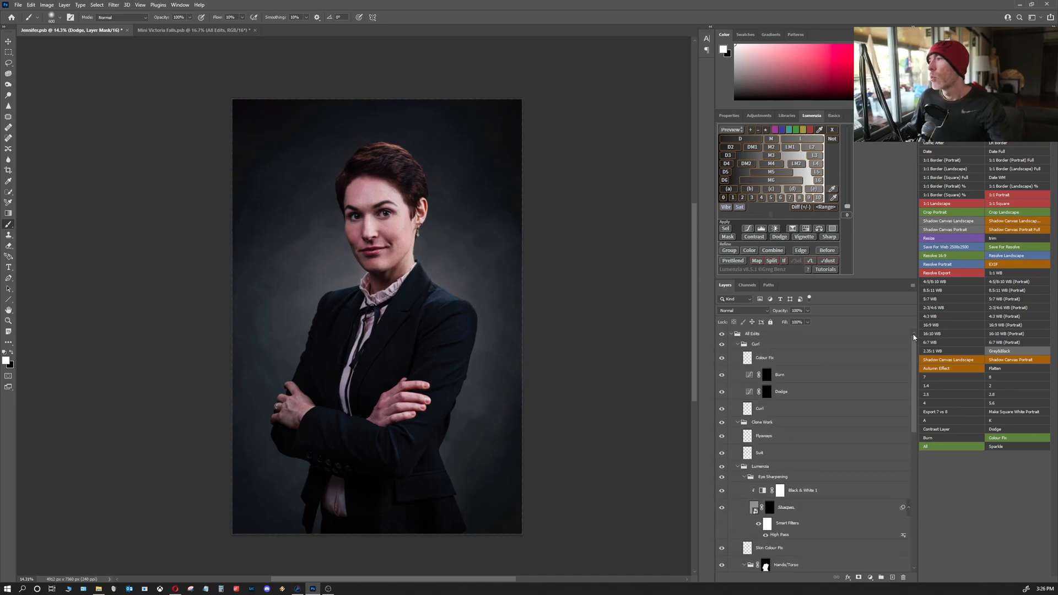
click(732, 335)
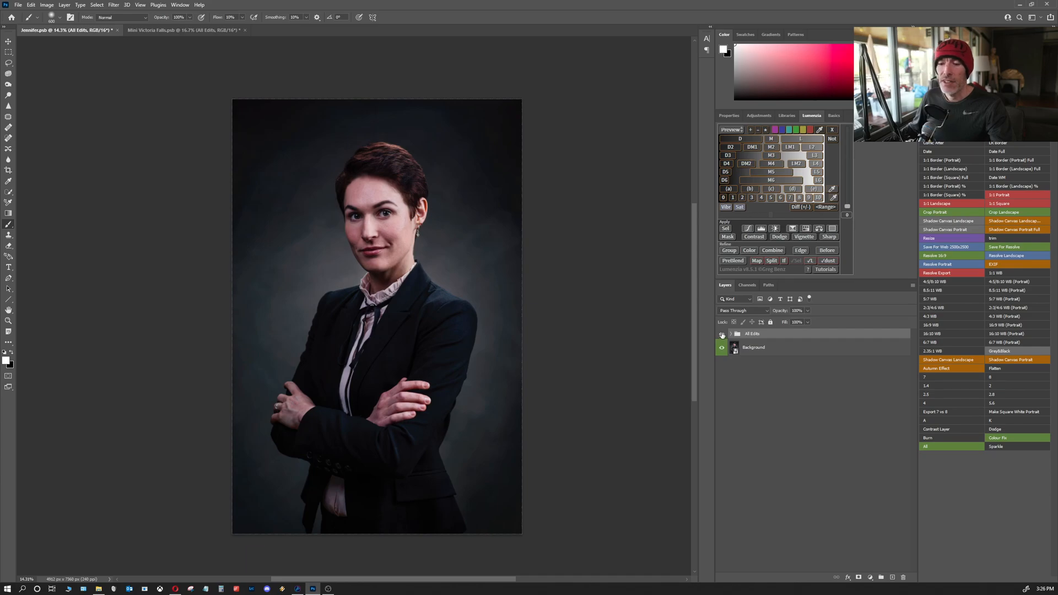
- Compare the portrait before and after retouching by repeatedly hiding and showing the All Edits group
click(722, 336)
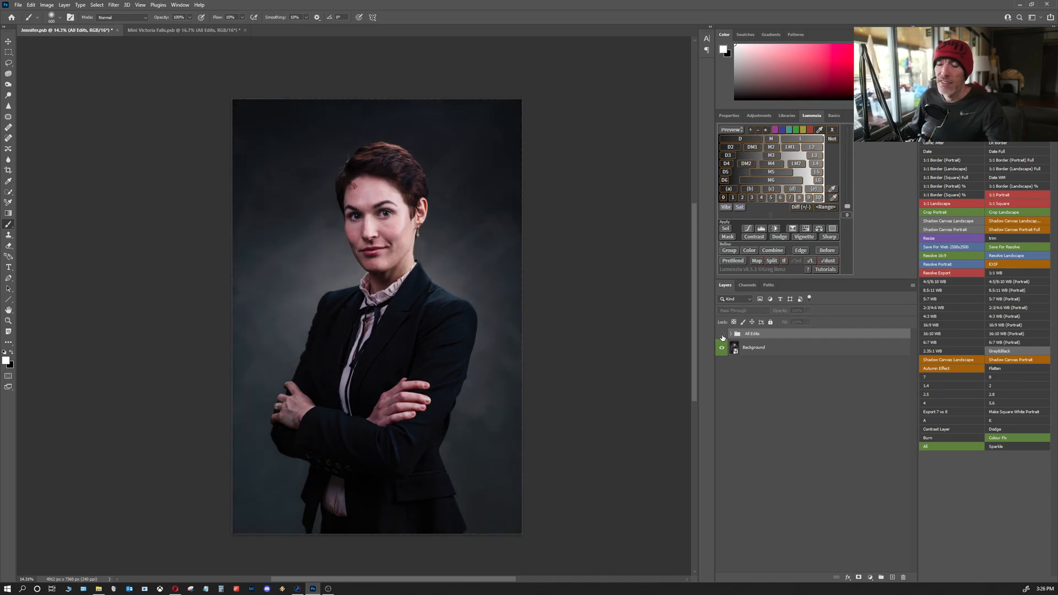
click(723, 337)
click(722, 338)
click(722, 338)
click(723, 338)
click(723, 339)
click(722, 338)
click(723, 338)
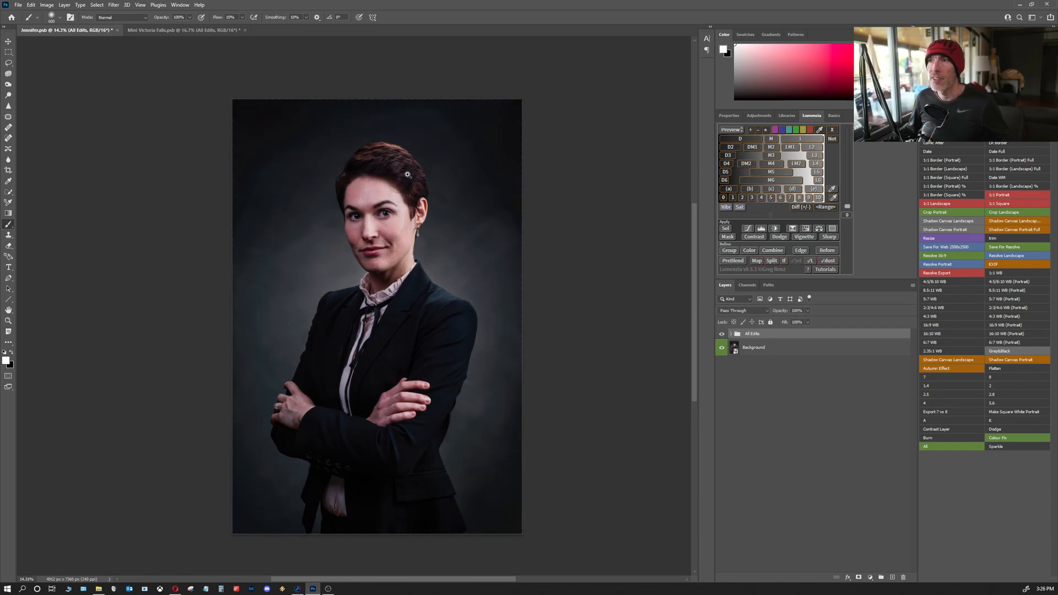
- Hide the All Edits group to view the unretouched face up close
click(371, 193)
click(527, 217)
drag(397, 205, 387, 240)
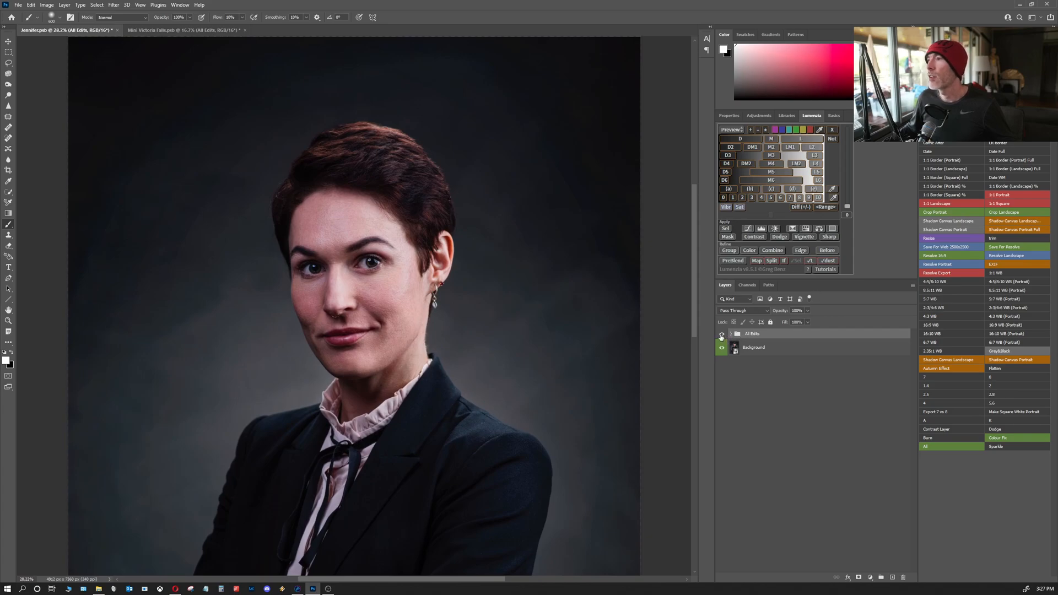
click(722, 335)
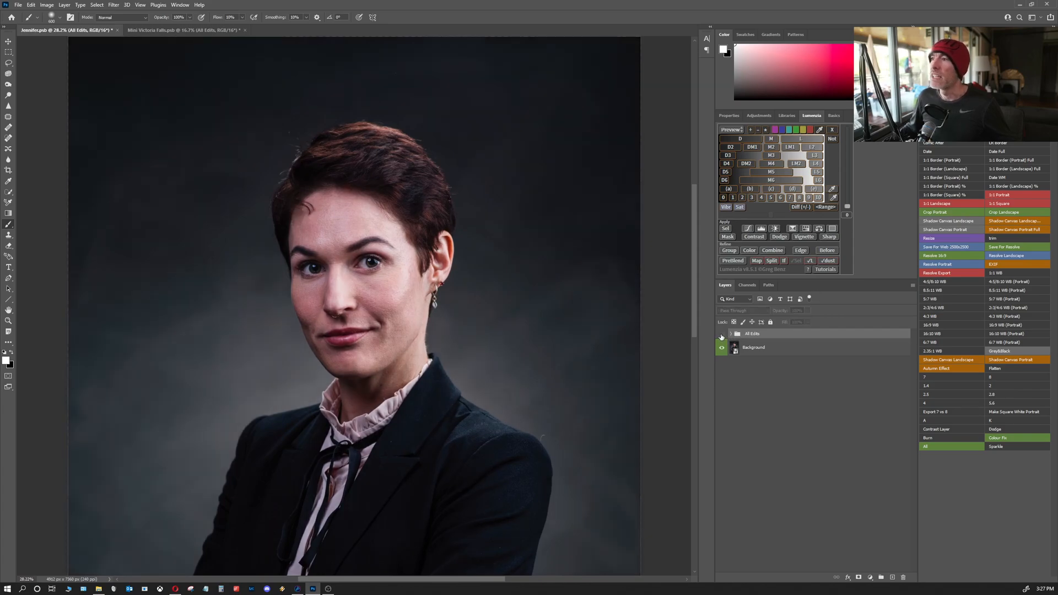
- Expand the All Edits group and open the Background smart object beneath its layers in Camera Raw
click(731, 334)
scroll(734, 376, down, 3)
scroll(734, 376, down, 6)
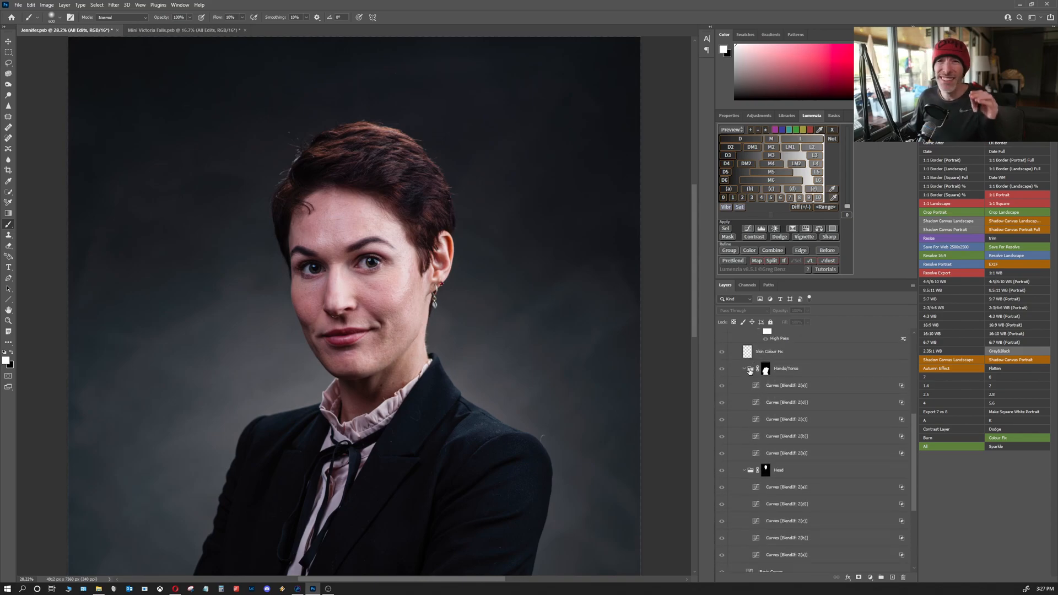
scroll(748, 374, down, 3)
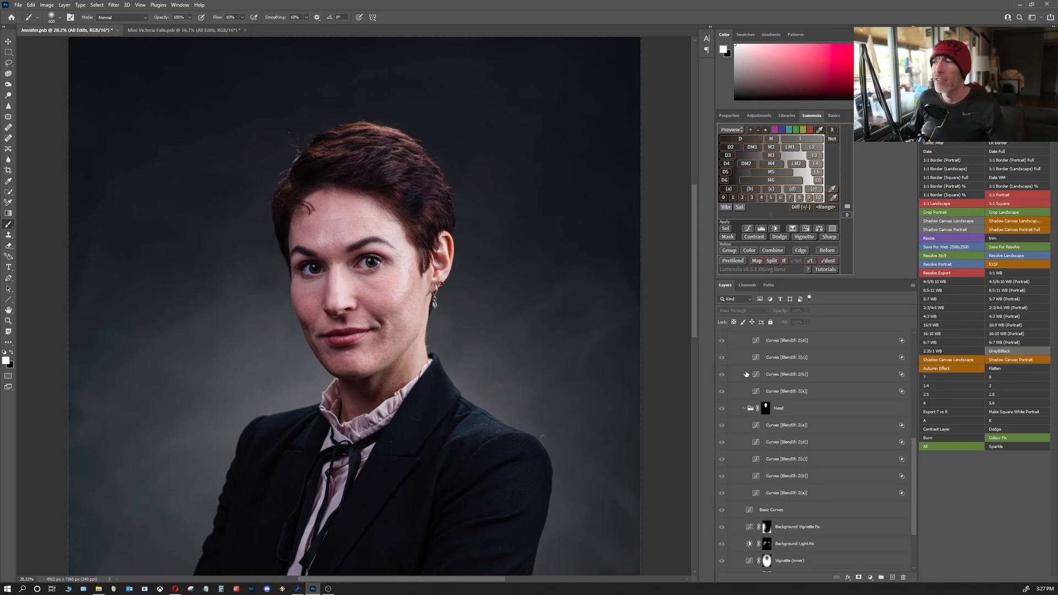
scroll(747, 374, down, 1)
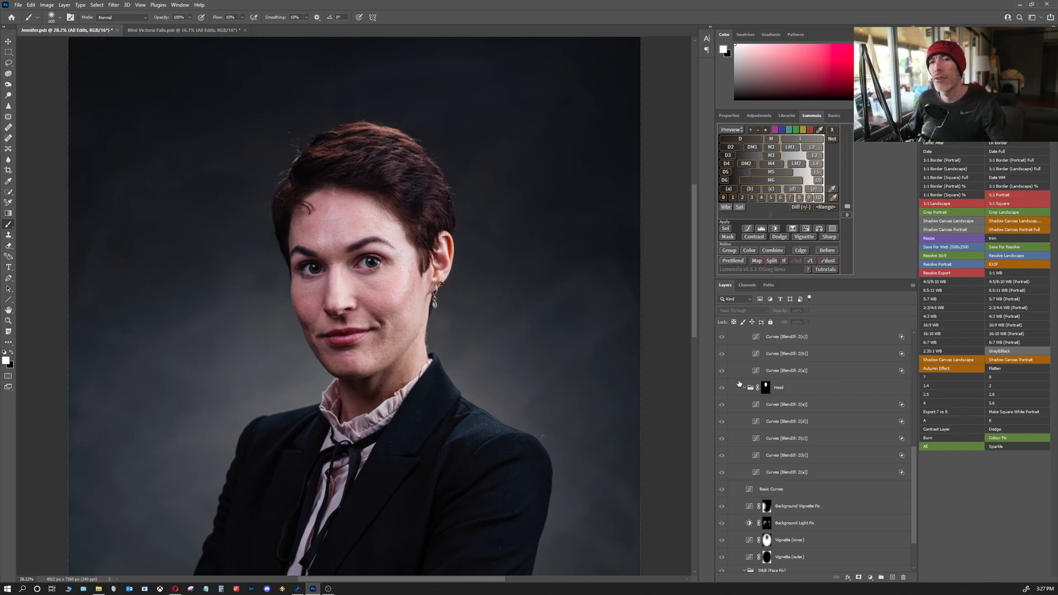
scroll(727, 419, down, 3)
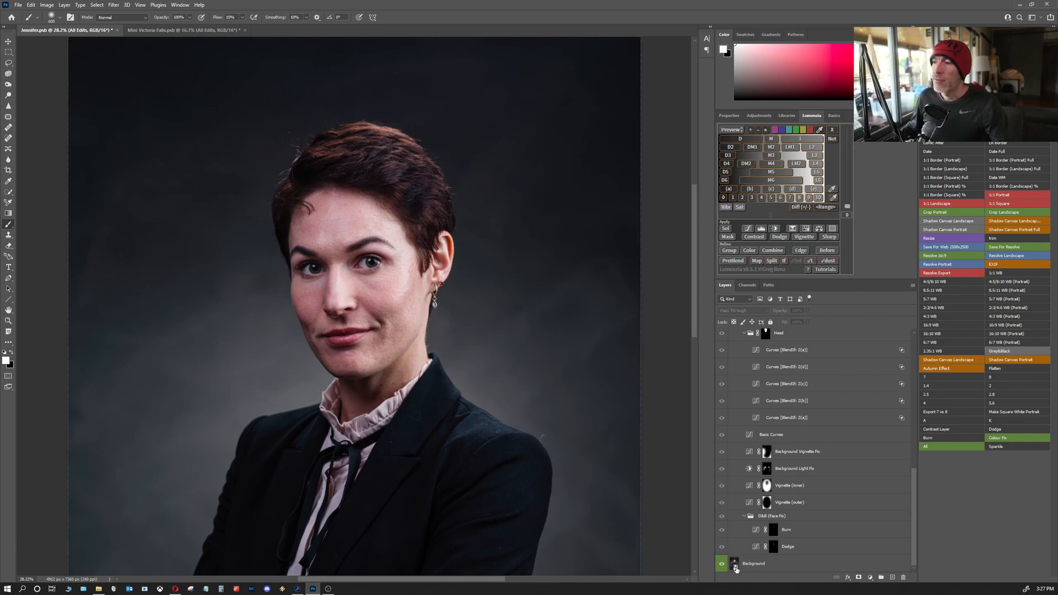
click(778, 568)
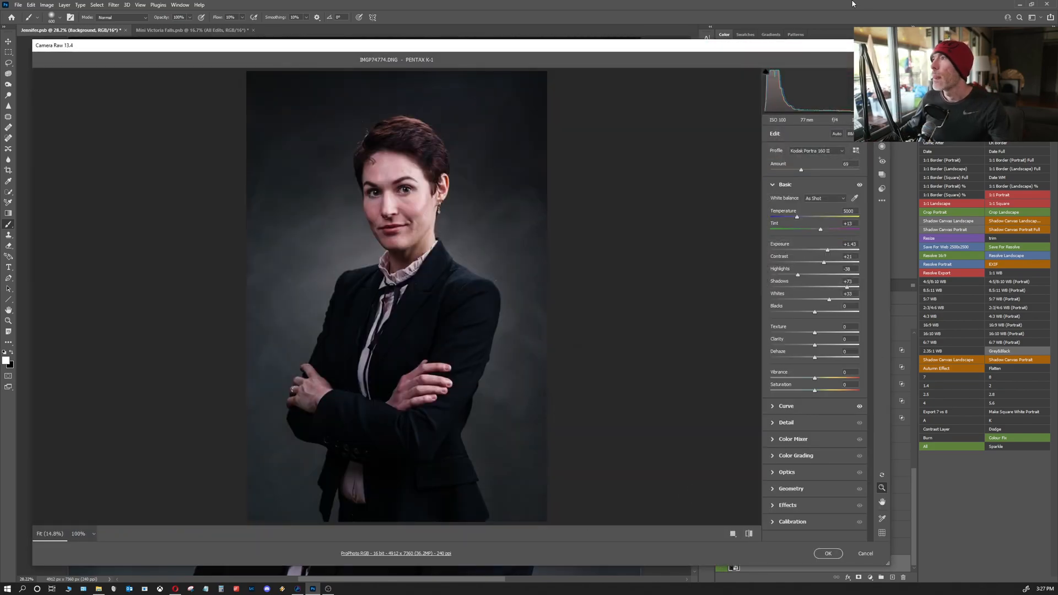
- Reposition the Camera Raw window and enlarge its preview around the subject's face
drag(584, 45, 576, 46)
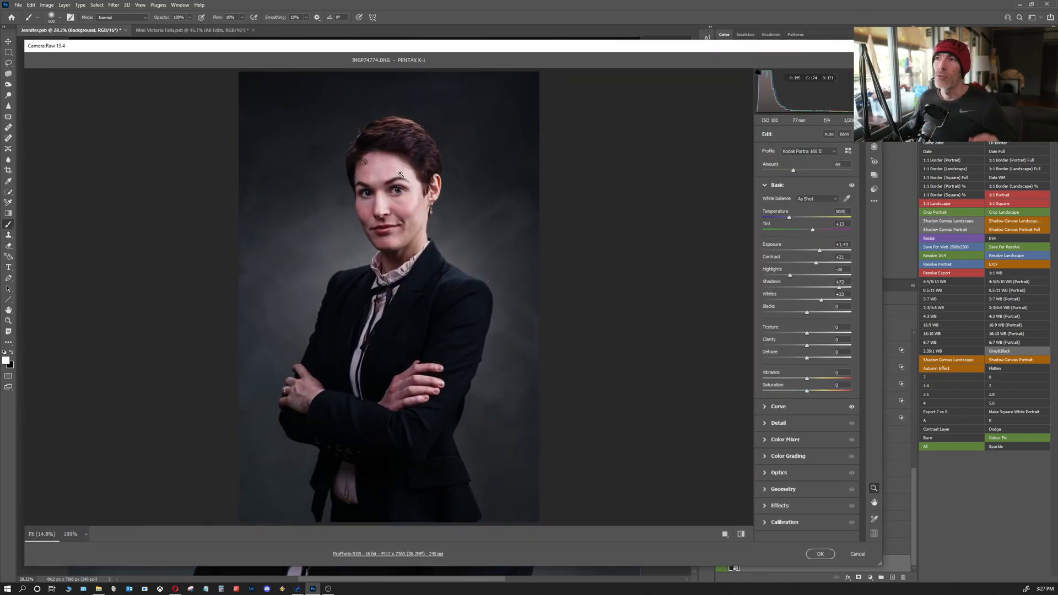
key(space)
drag(384, 181, 419, 225)
key(ctrl+space)
drag(432, 228, 441, 247)
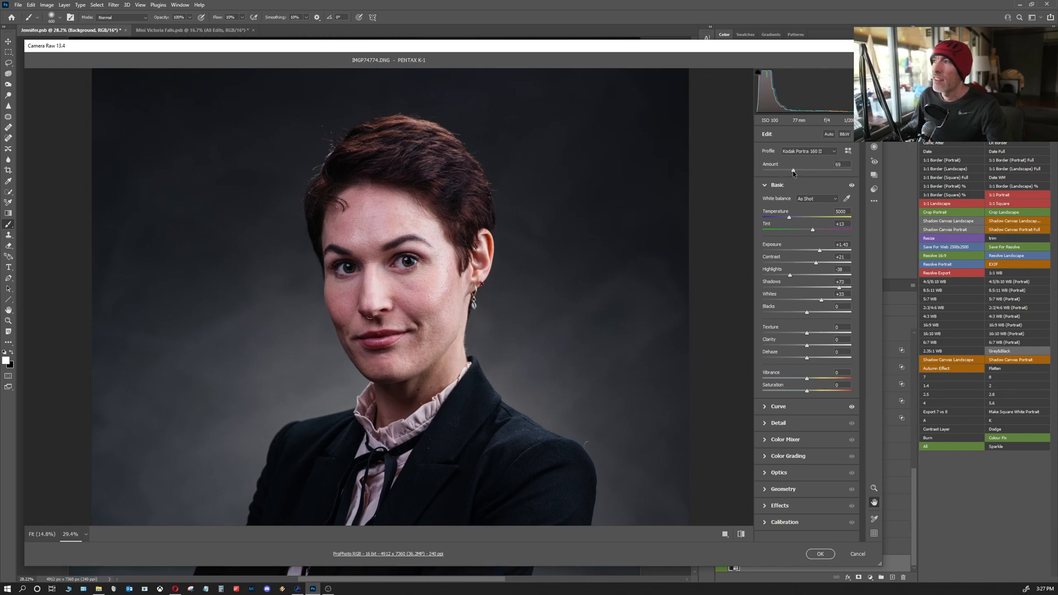
- Try the Kodak Portra 160 II profile at an amount of 68 and check the face up close
mouse_move(794, 171)
mouse_down()
mouse_move(815, 171)
mouse_move(763, 171)
mouse_move(824, 173)
mouse_move(774, 172)
mouse_move(801, 175)
mouse_up()
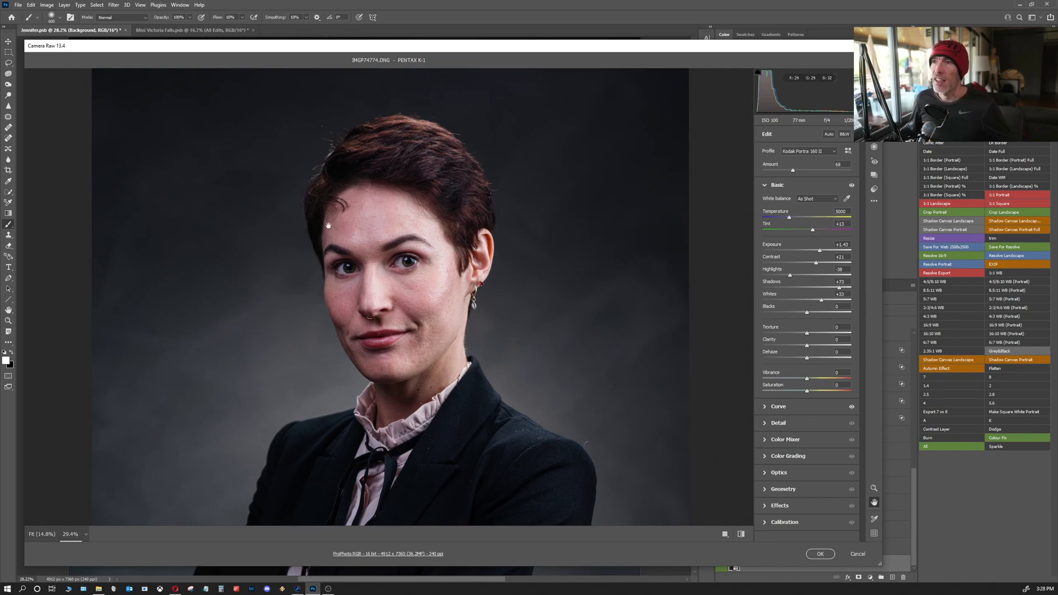
drag(414, 252, 441, 248)
key(z)
key(h)
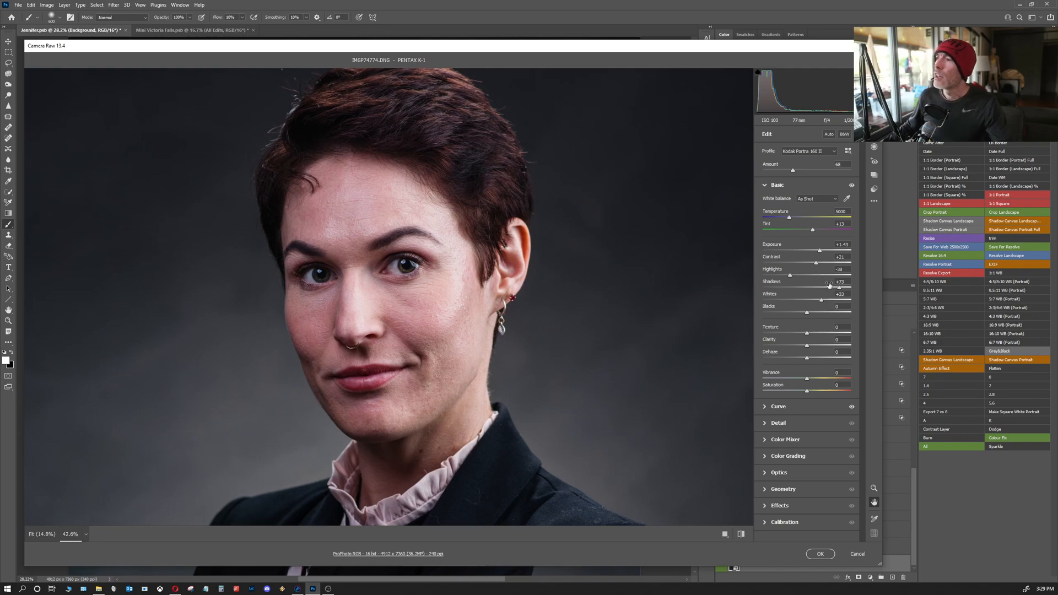
- Inspect the healing spots placed on the face, and leave Camera Raw without applying any changes
click(875, 161)
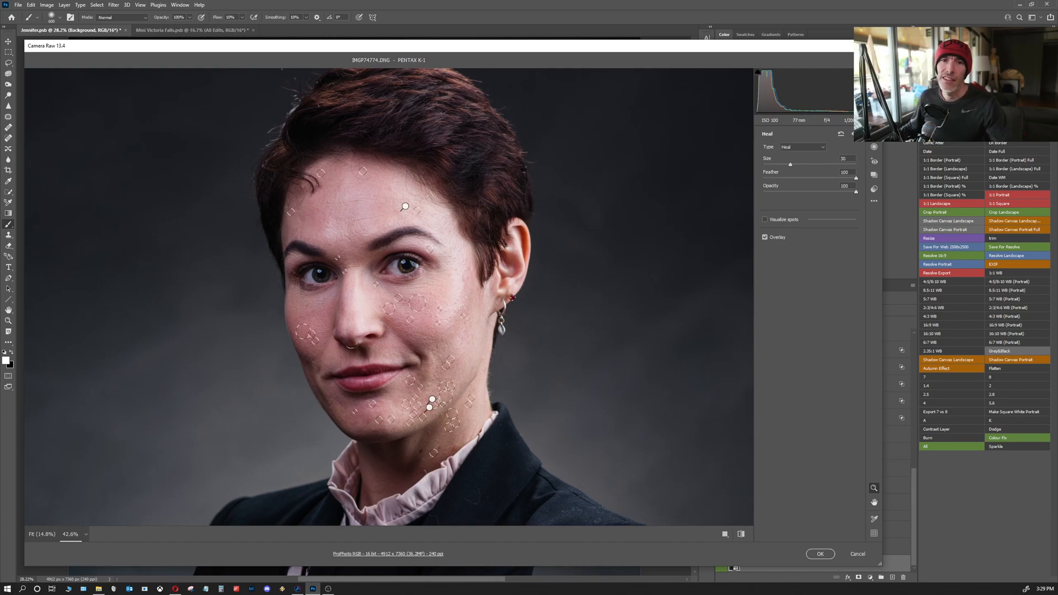
click(854, 133)
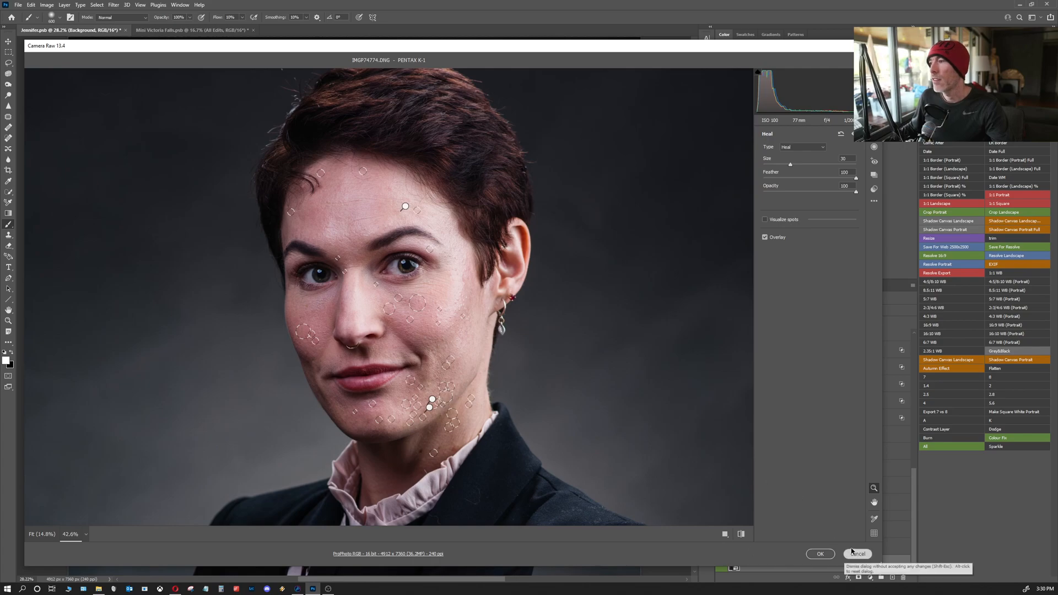
click(864, 557)
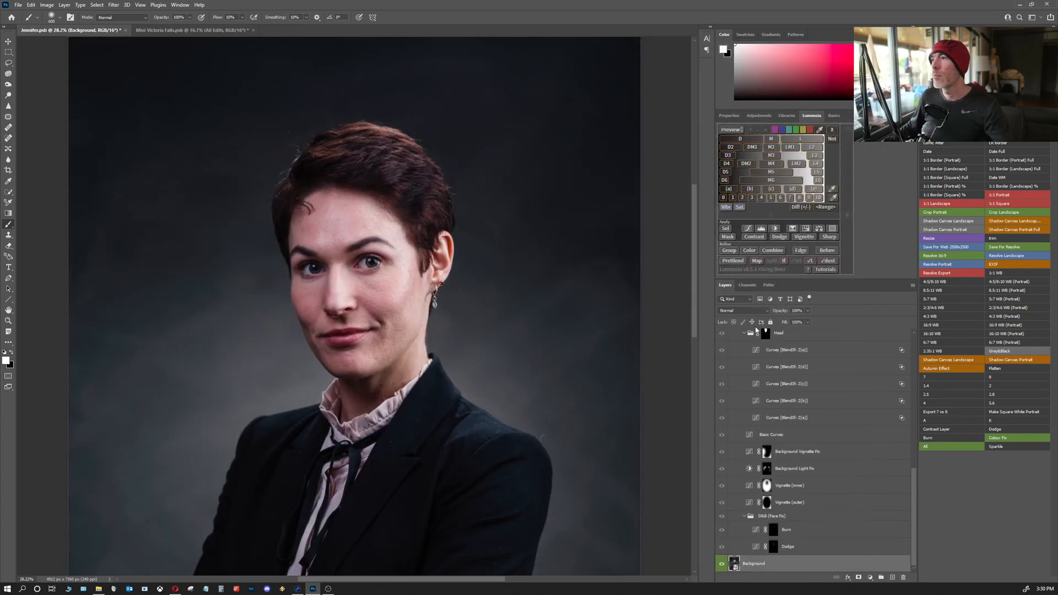
- Show the All Edits group and hide all other layers in the portrait
scroll(756, 330, up, 5)
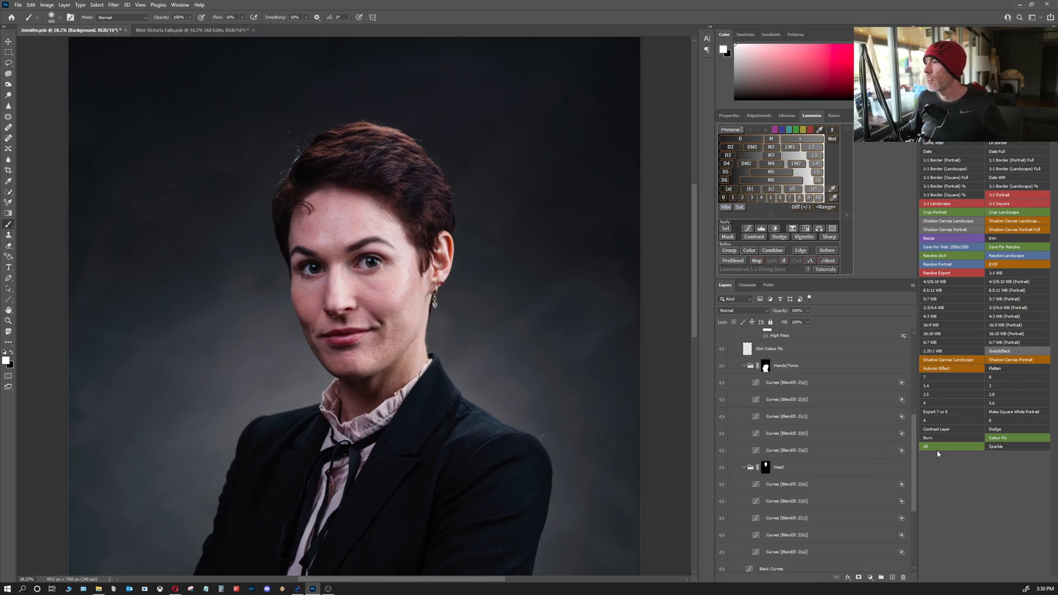
scroll(882, 425, up, 5)
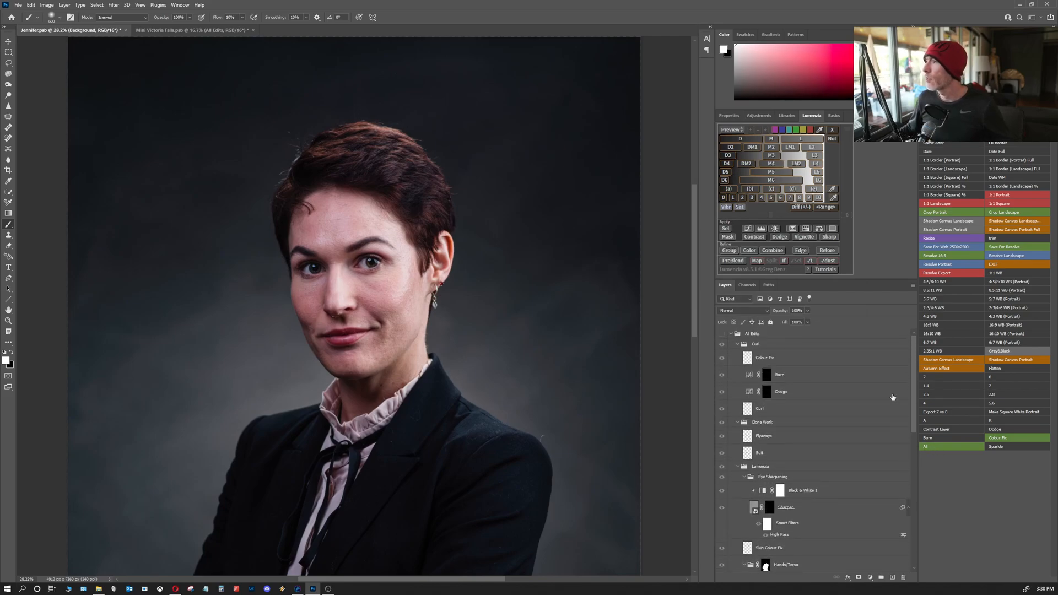
click(721, 335)
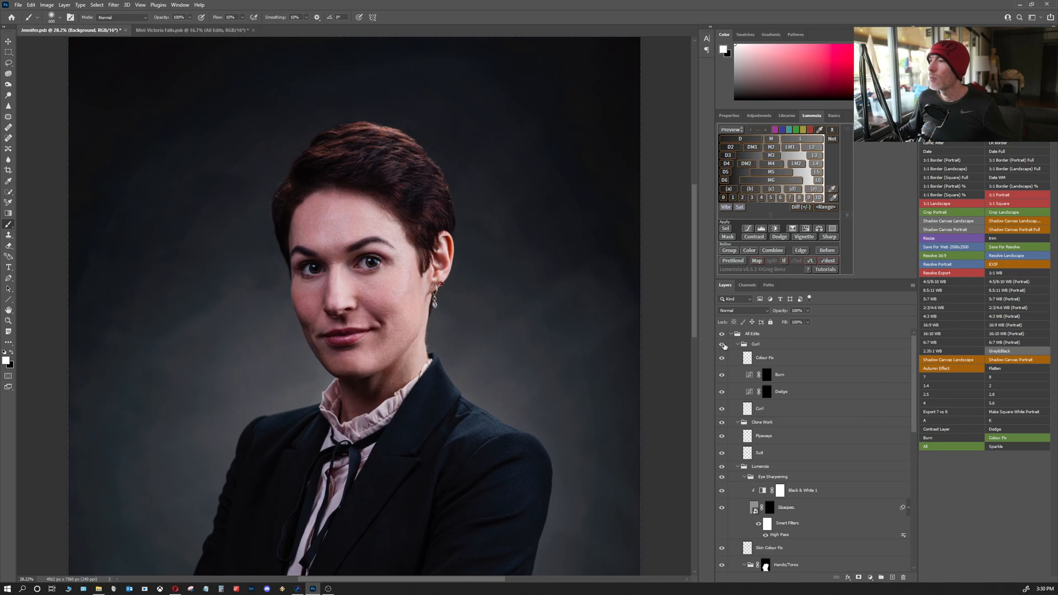
right_click(722, 334)
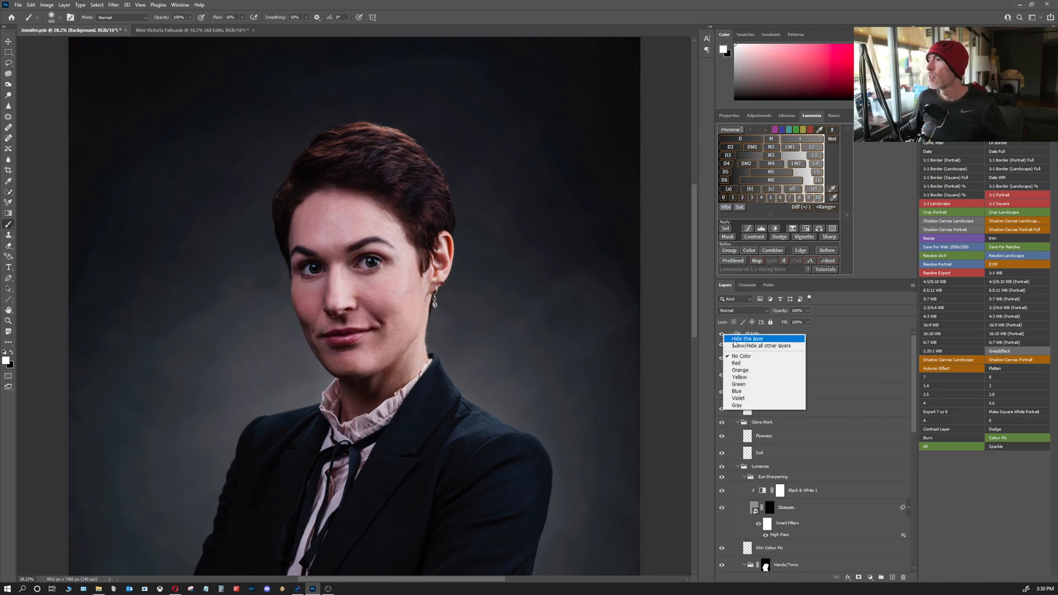
click(736, 346)
drag(913, 351, 907, 326)
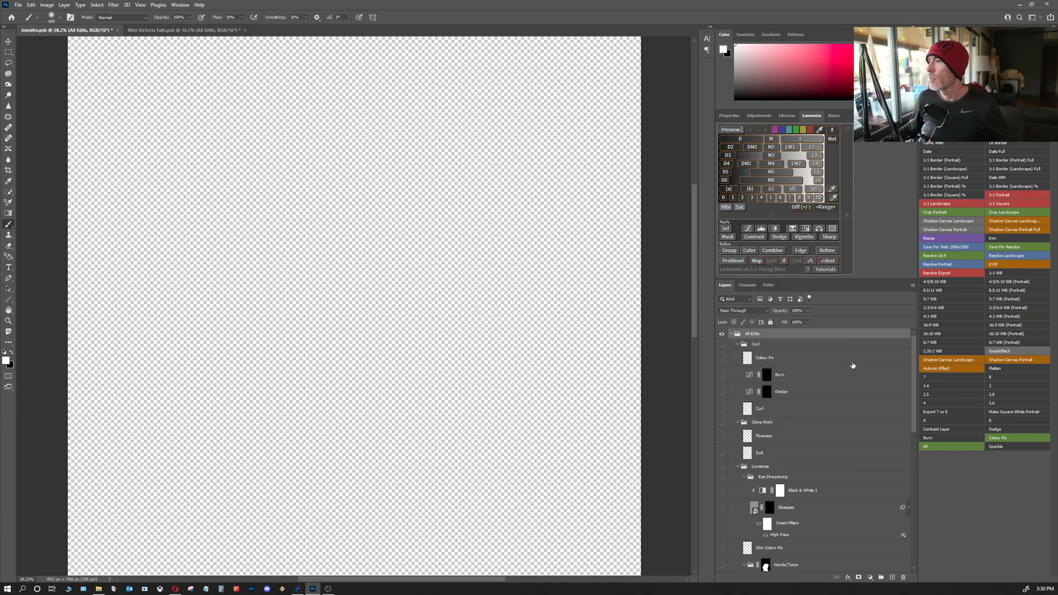
- Show the Background layer and the D&B (Face Fix) group with its Burn and Dodge layers
scroll(905, 517, down, 10)
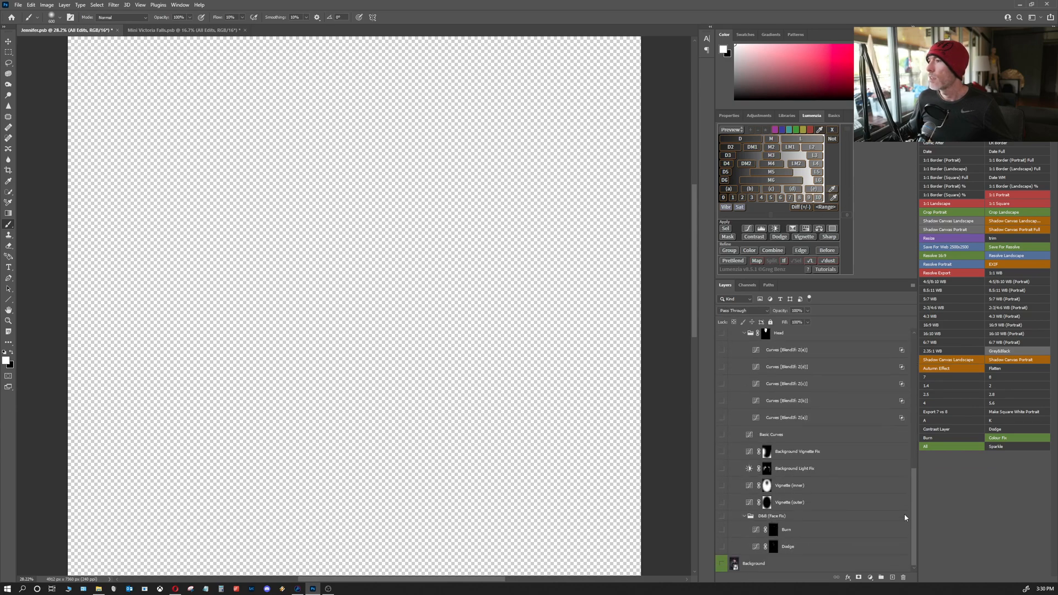
click(722, 564)
click(722, 516)
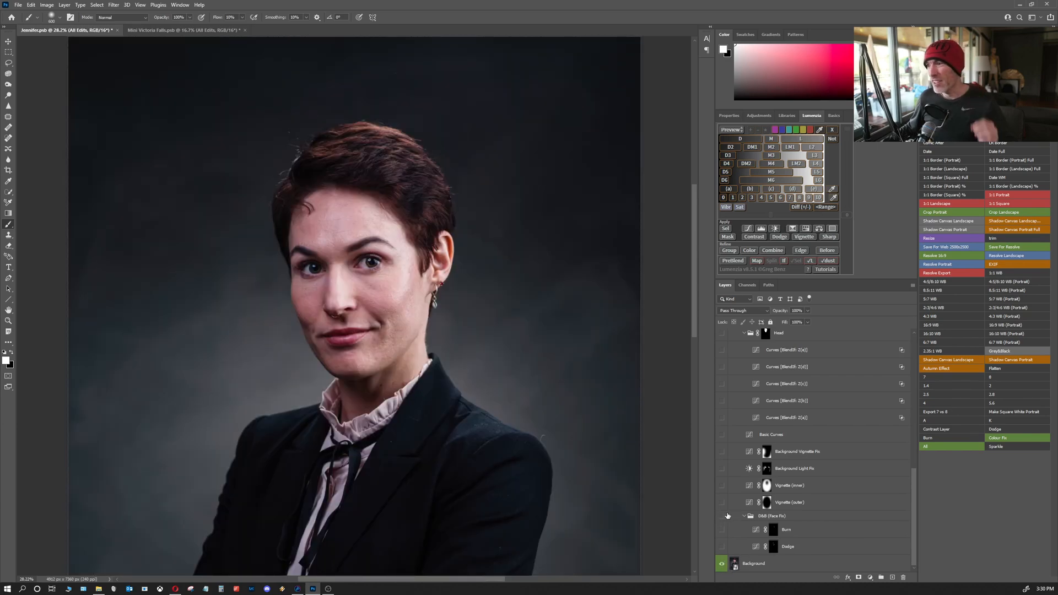
click(722, 530)
click(722, 548)
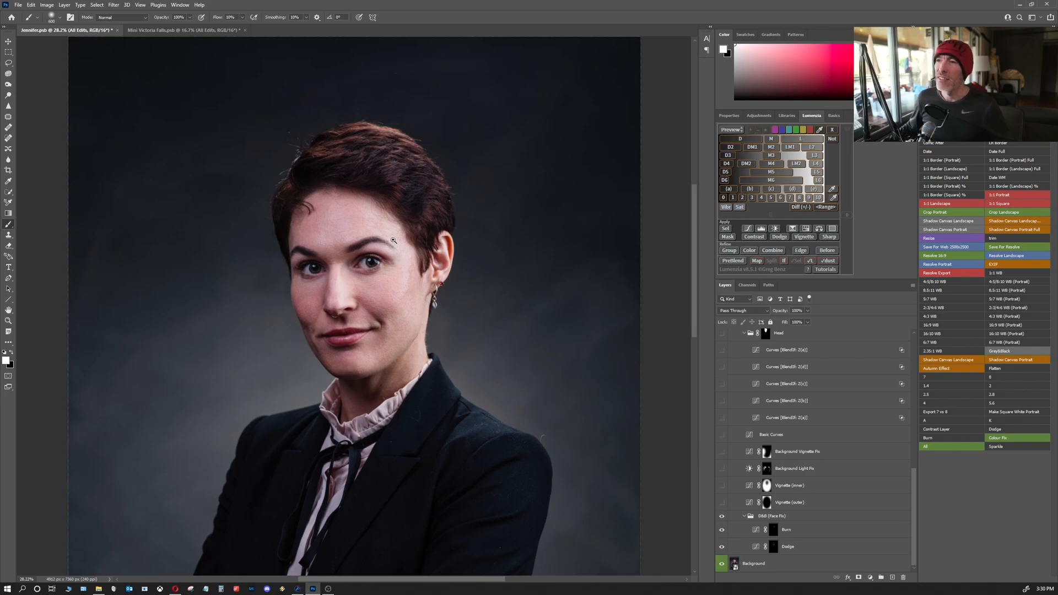
- Compare the skin up close with and without dodge and burn by repeatedly hiding and showing the D&B (Face Fix) group
scroll(396, 239, up, 1)
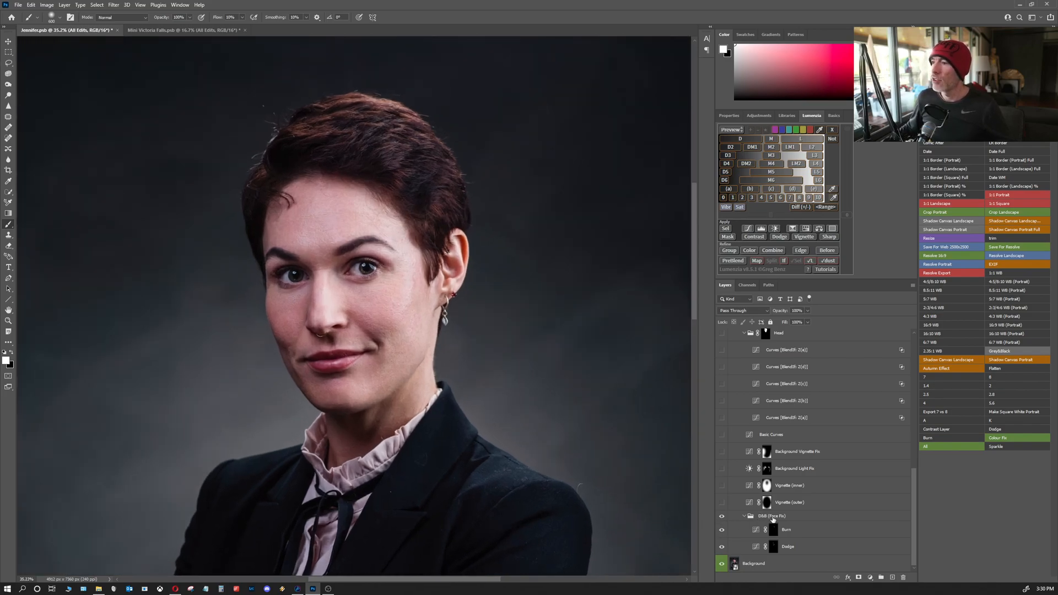
click(722, 517)
click(723, 517)
click(722, 517)
scroll(355, 266, up, 2)
drag(355, 266, 366, 291)
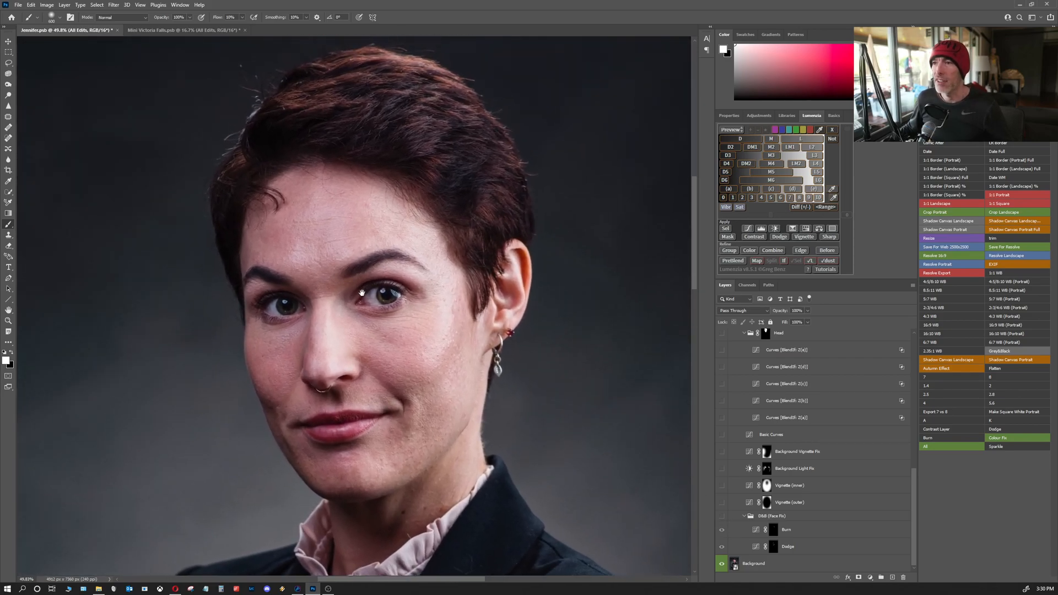
click(722, 517)
click(722, 517)
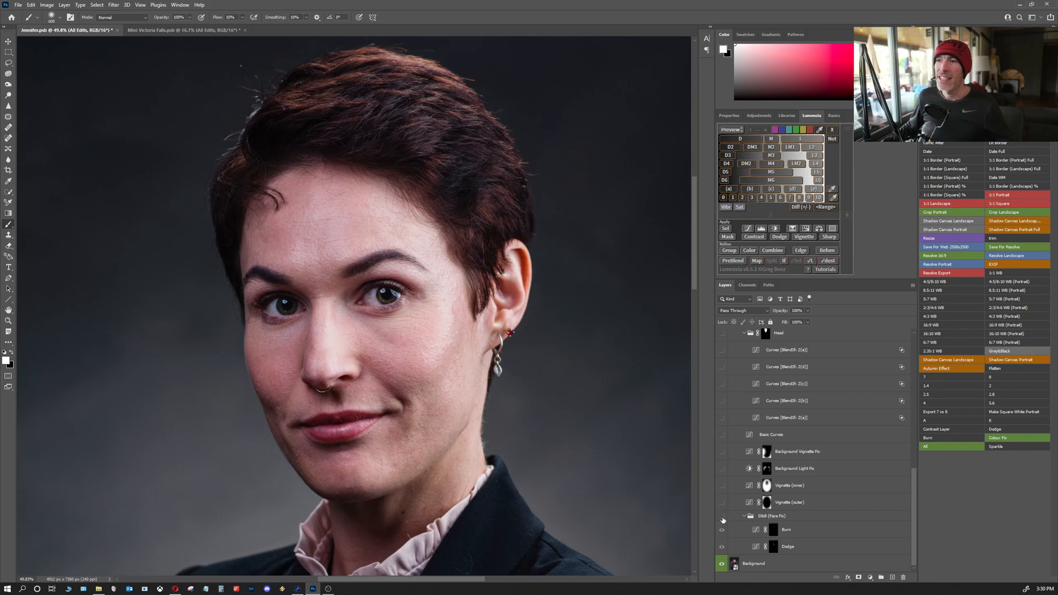
click(722, 517)
click(722, 518)
click(722, 518)
click(722, 518)
click(723, 518)
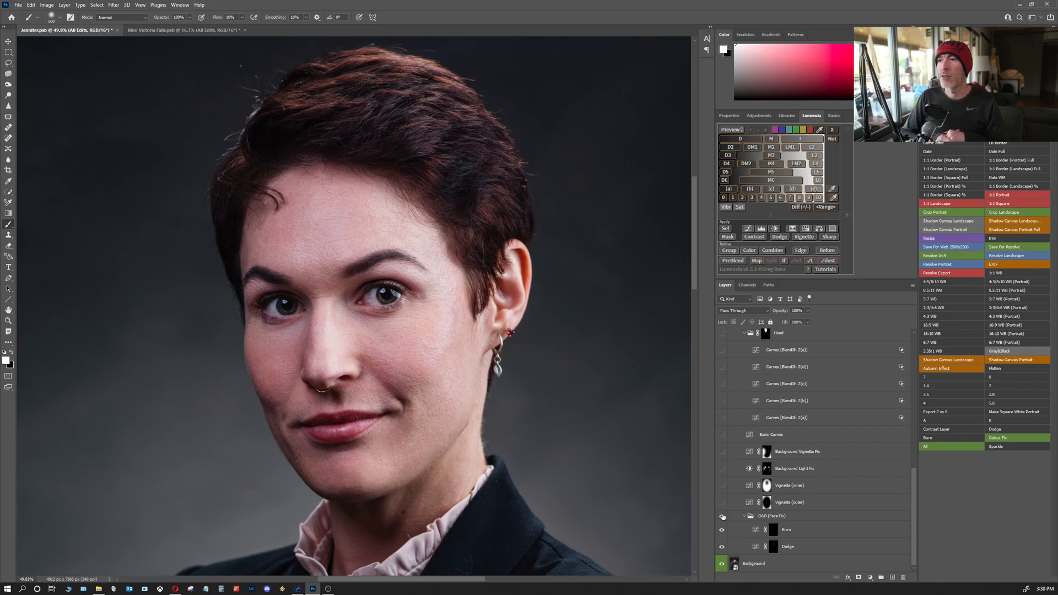
- Reopen the Background smart object in Camera Raw and apply the Kodak Portra 160 IV profile to it
click(736, 568)
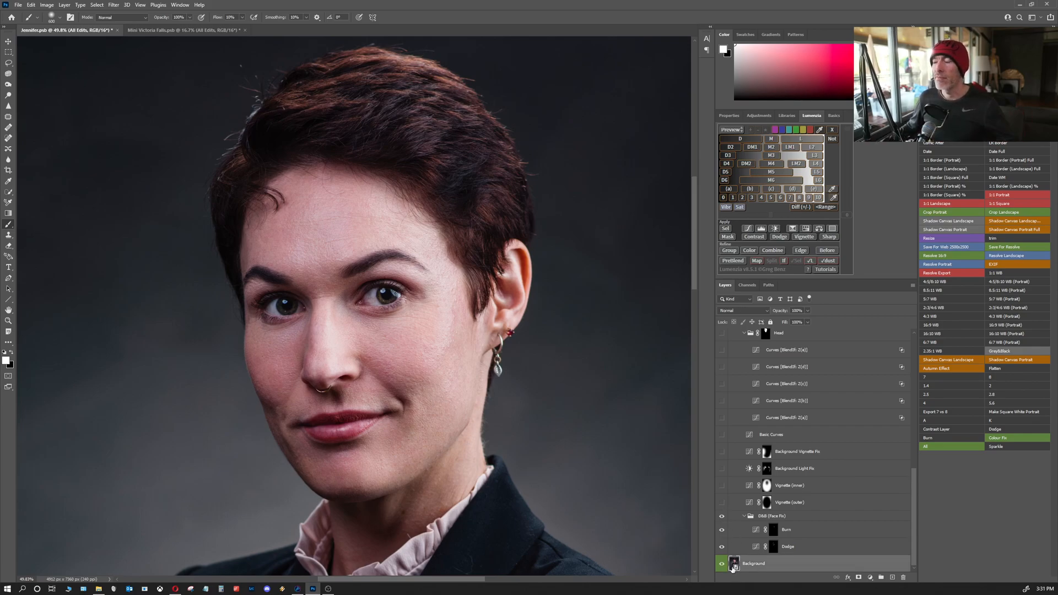
double_click(736, 565)
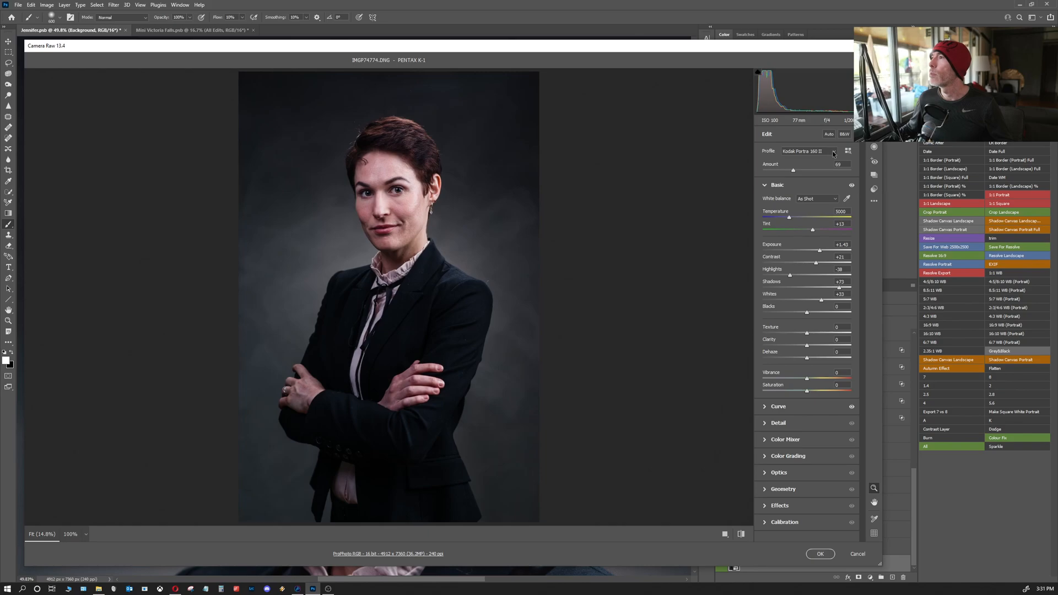
click(848, 151)
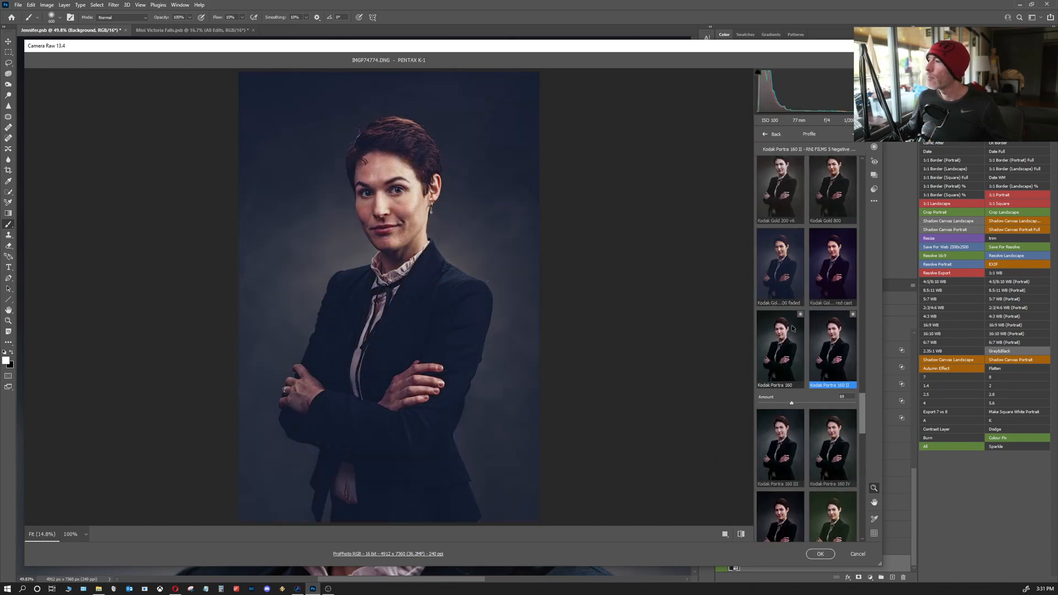
scroll(826, 405, down, 3)
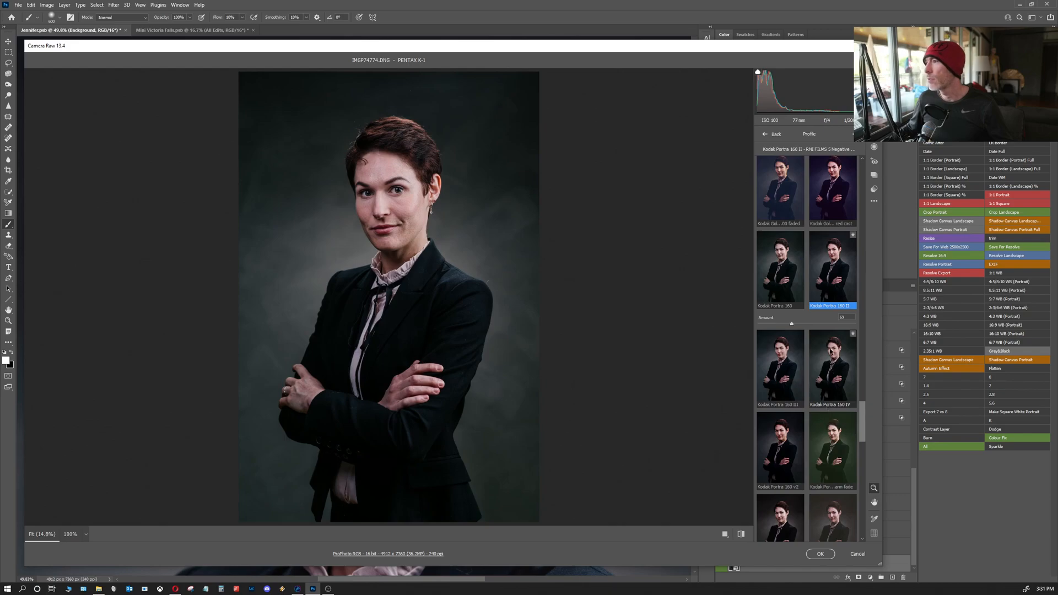
scroll(839, 433, down, 1)
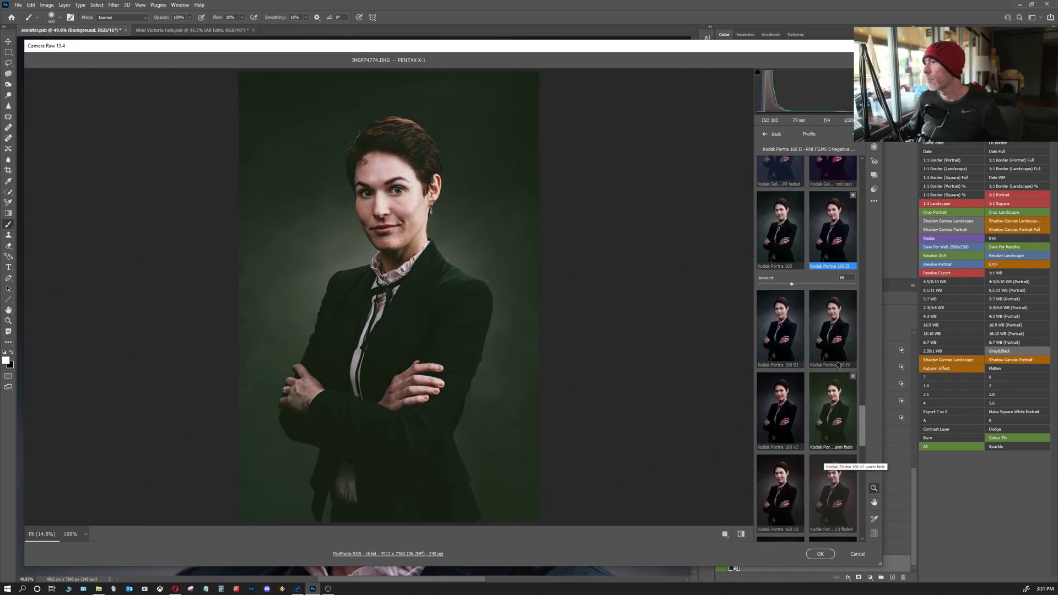
click(835, 337)
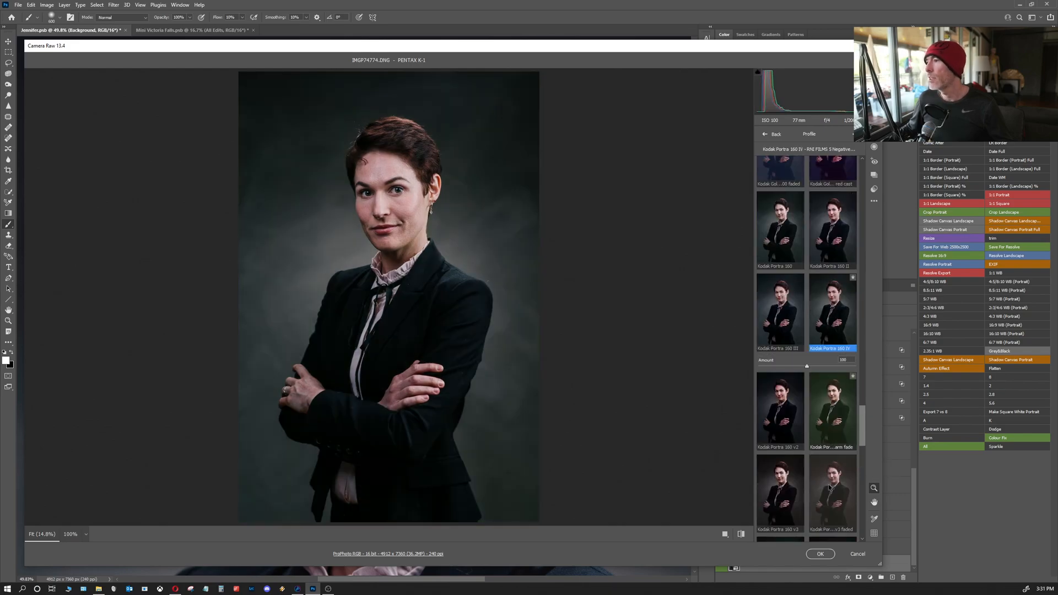
click(821, 554)
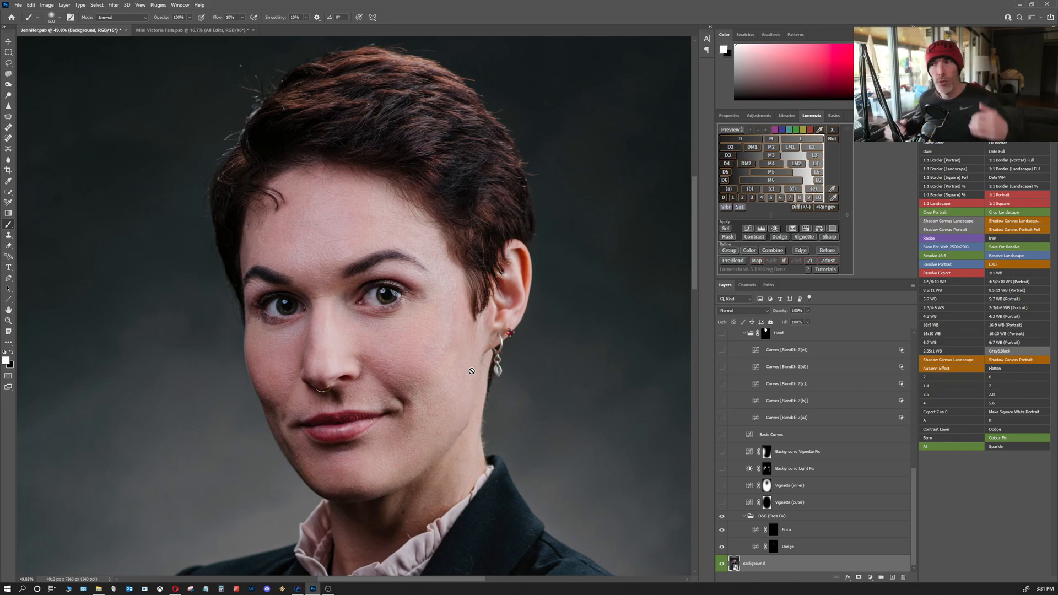
- Check the dodge and burn against the new profile by hiding and showing the D&B (Face Fix) group
click(722, 519)
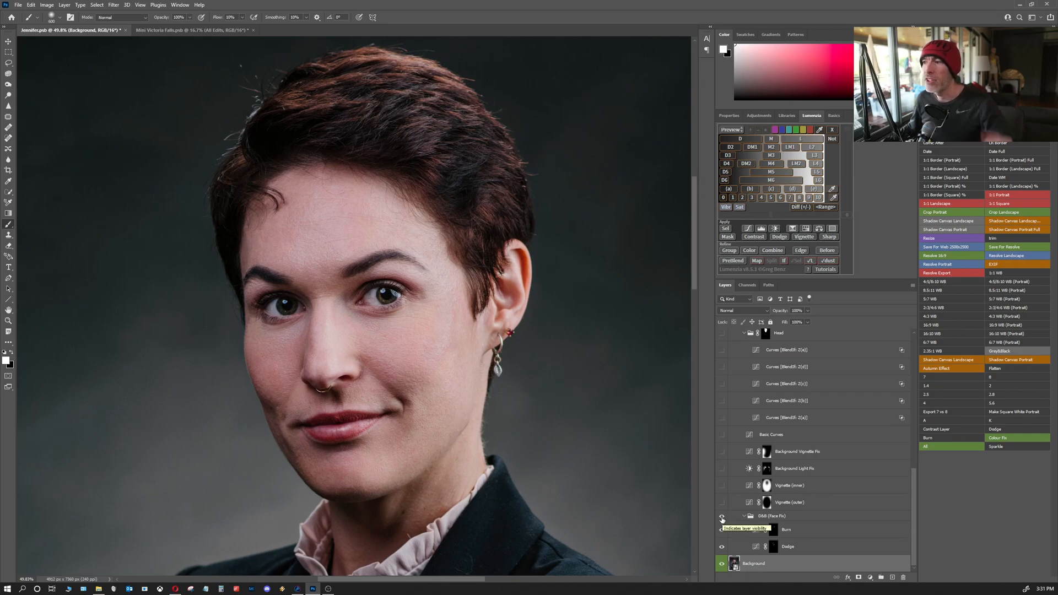
click(722, 518)
click(722, 518)
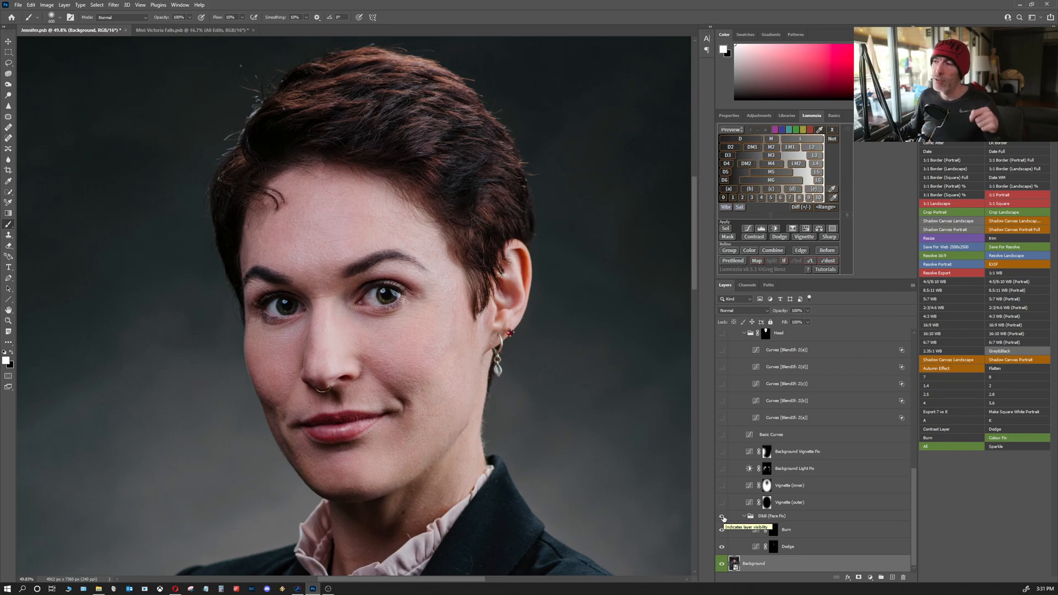
- Switch to the Opera browser to view the YouTube page for "Updated Skin Retouch with Dodge and Burn", and return to Photoshop
click(176, 589)
click(958, 7)
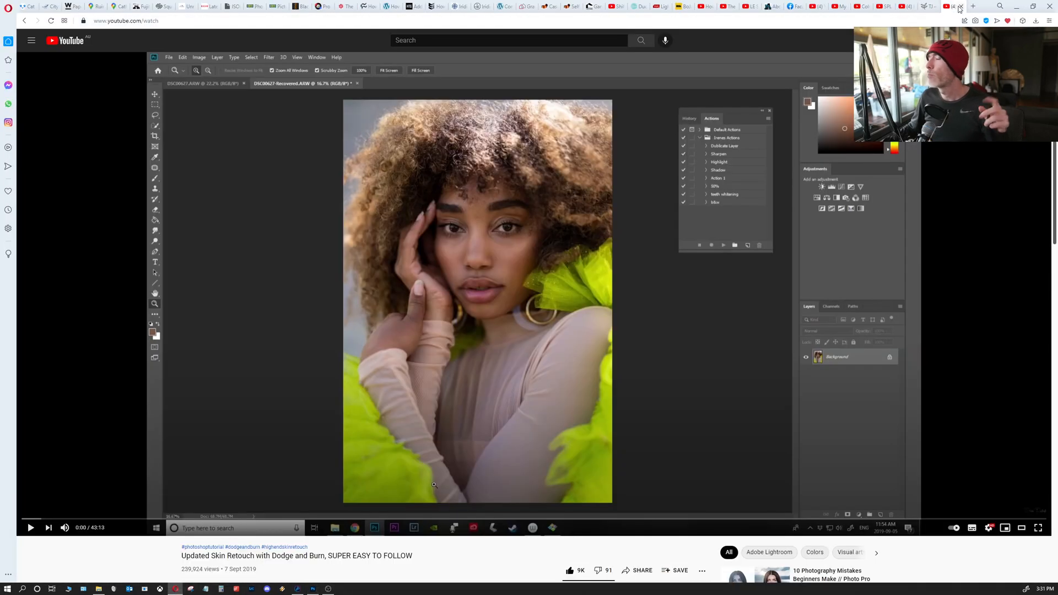
scroll(688, 371, down, 3)
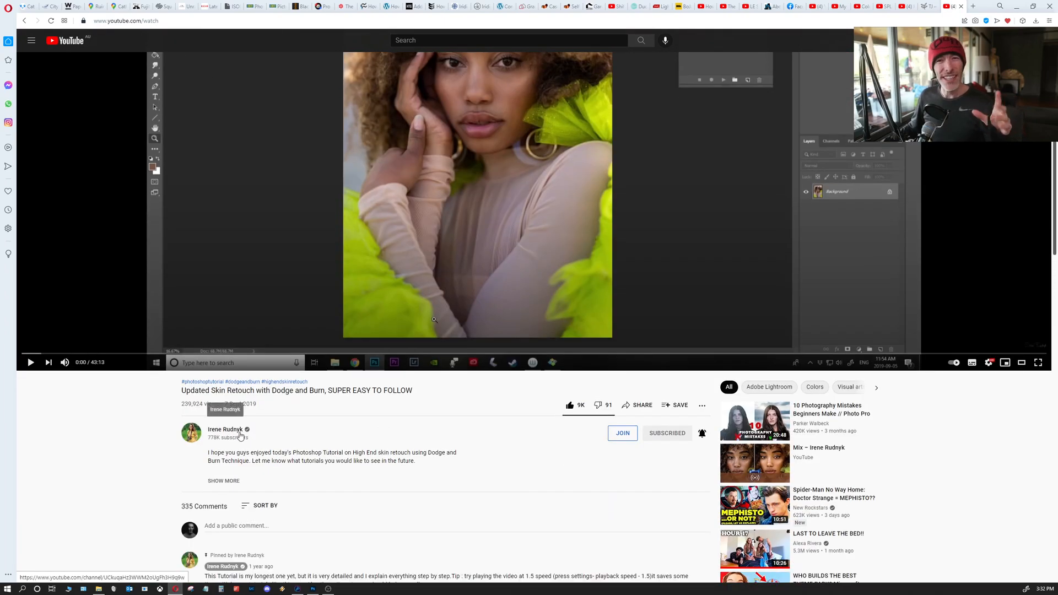
scroll(72, 448, up, 2)
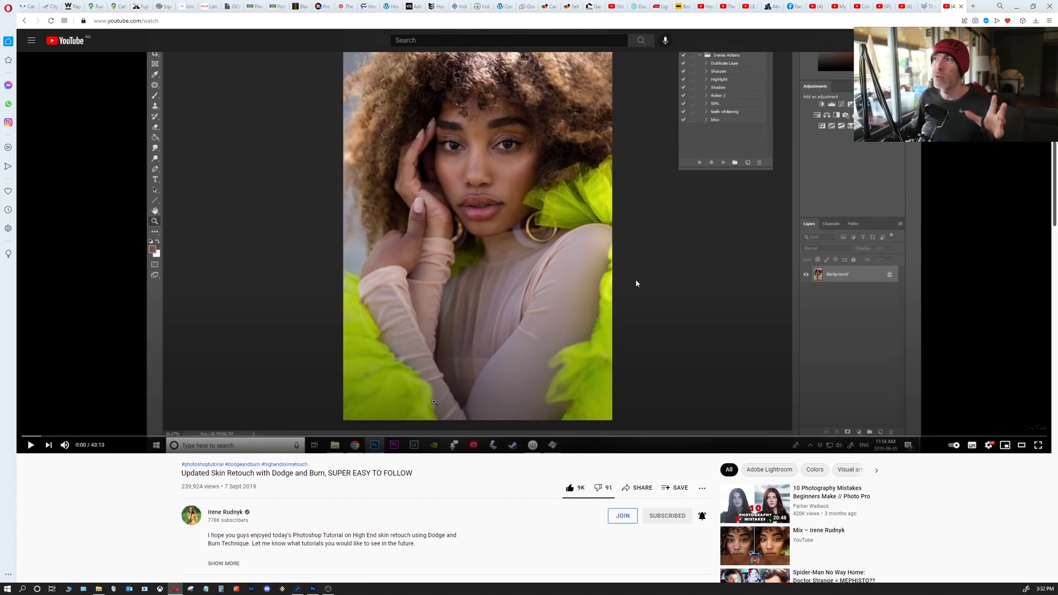
scroll(636, 283, up, 2)
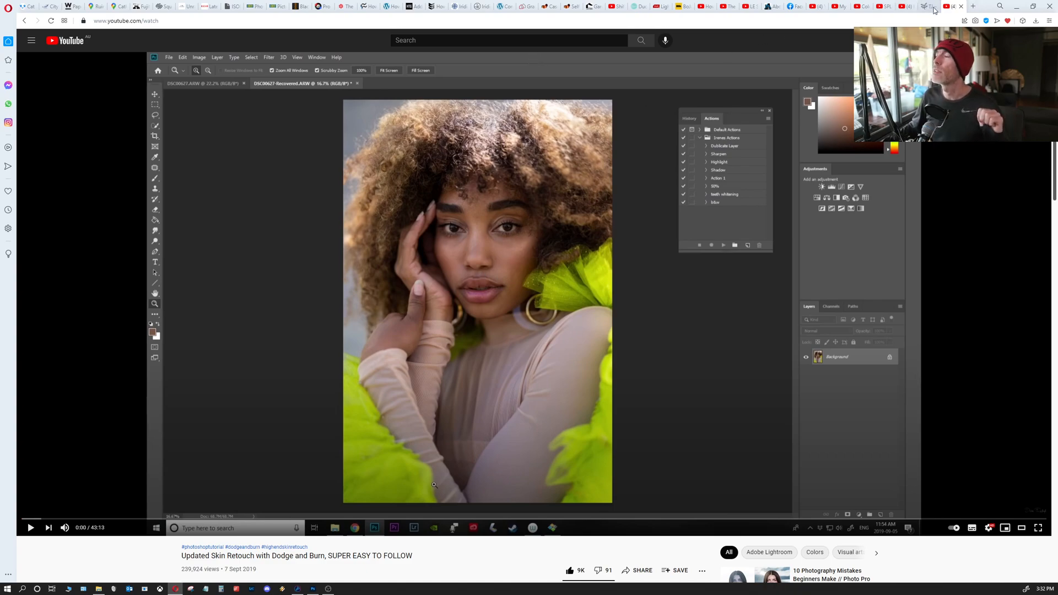
click(1017, 6)
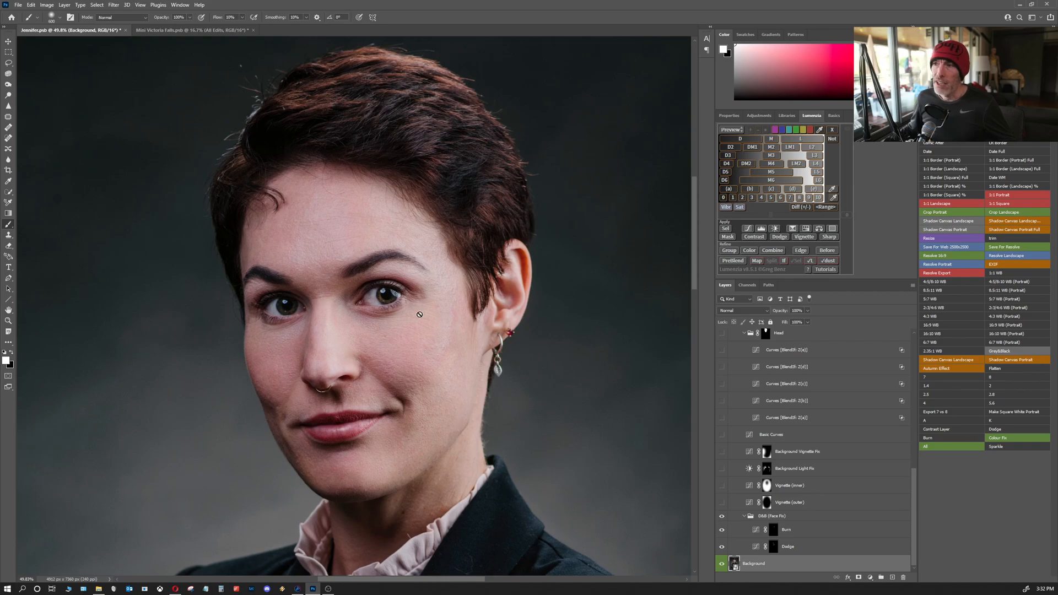
- View the portrait down to the crossed arms and examine the background and vignette layers above the D&B (Face Fix) group
drag(460, 326, 413, 305)
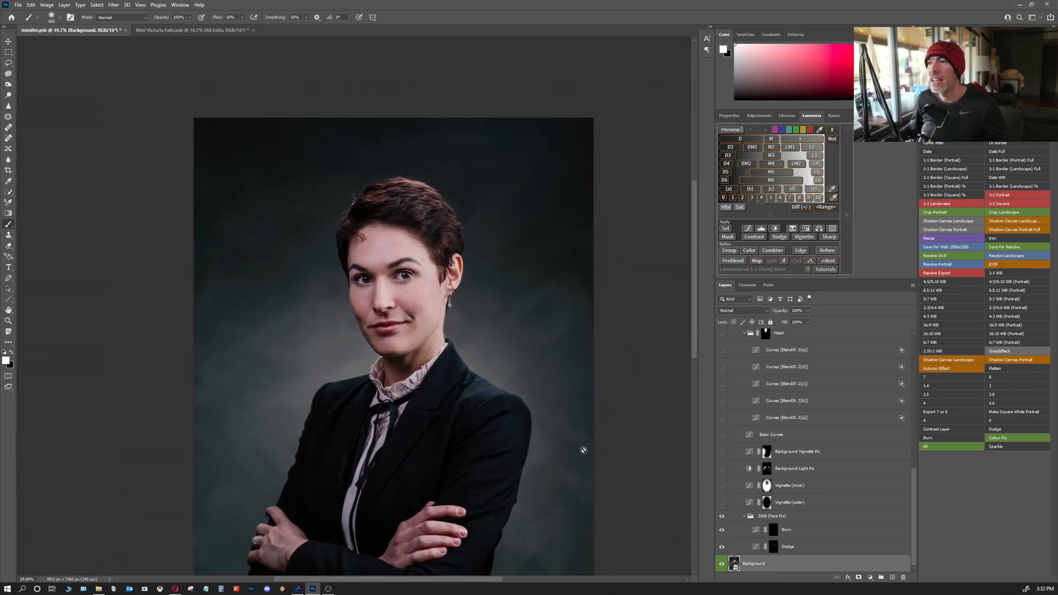
scroll(749, 475, up, 3)
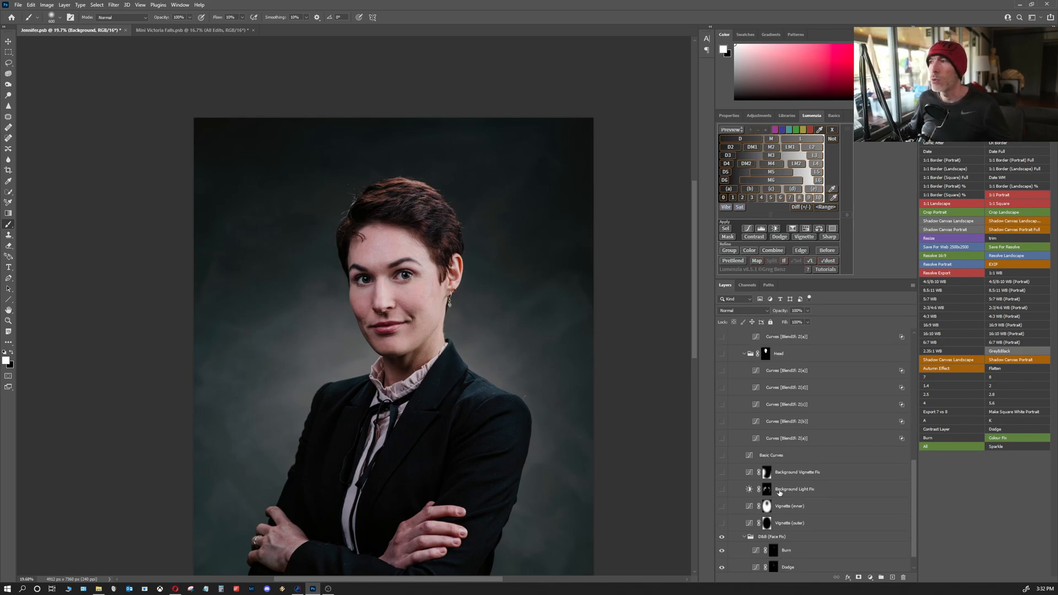
scroll(749, 475, down, 2)
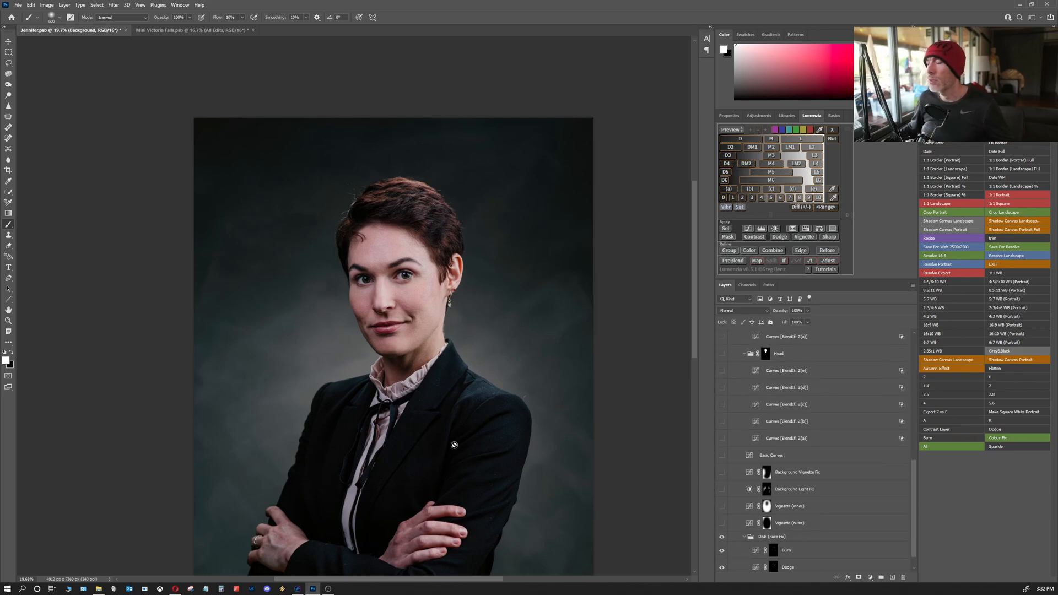
scroll(771, 554, down, 1)
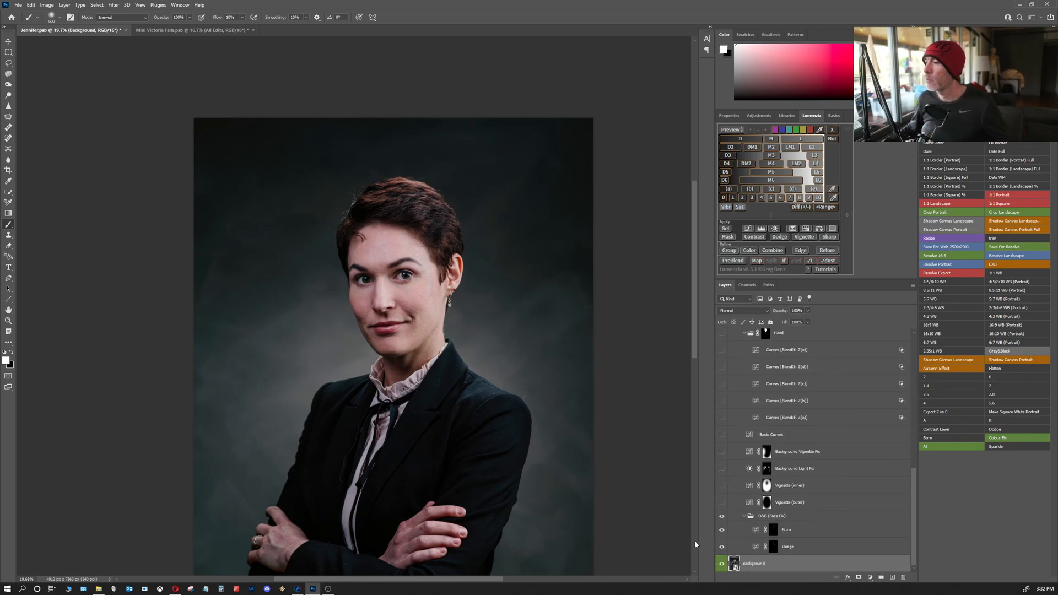
- Undo the last Camera Raw profile changes made to the Background smart object
click(722, 516)
key(ctrl+z)
key(ctrl+z)
key(ctrl+z)
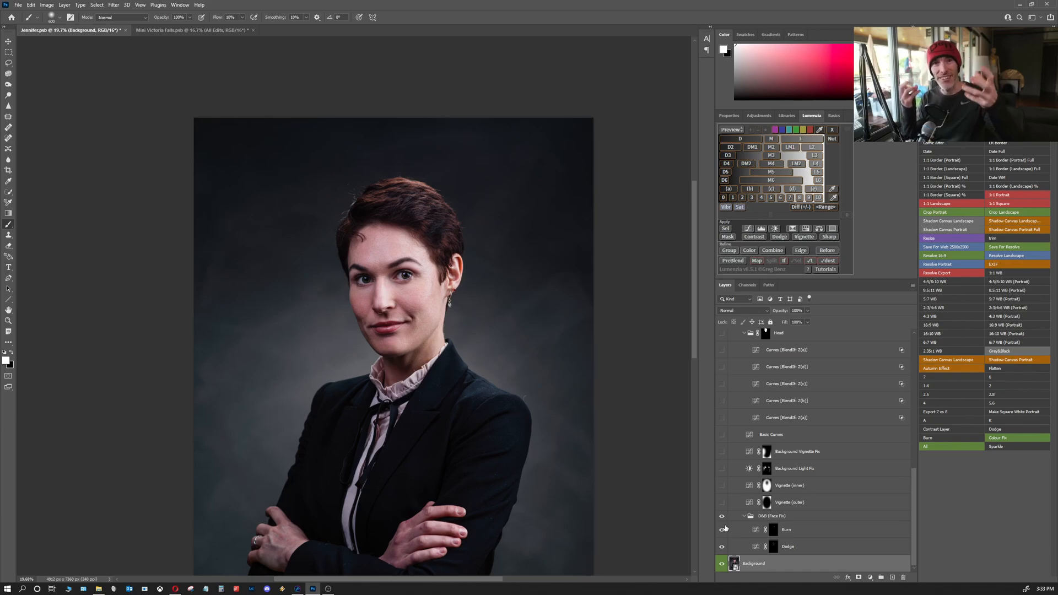
- Compare the face with the D&B (Face Fix) group hidden and shown
click(427, 290)
click(722, 518)
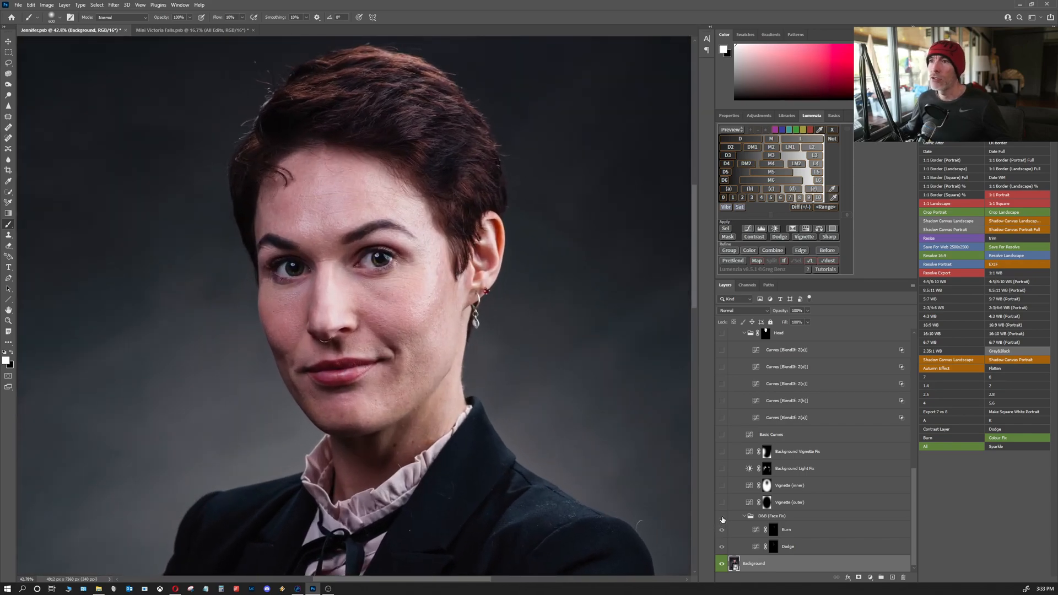
click(722, 518)
click(722, 518)
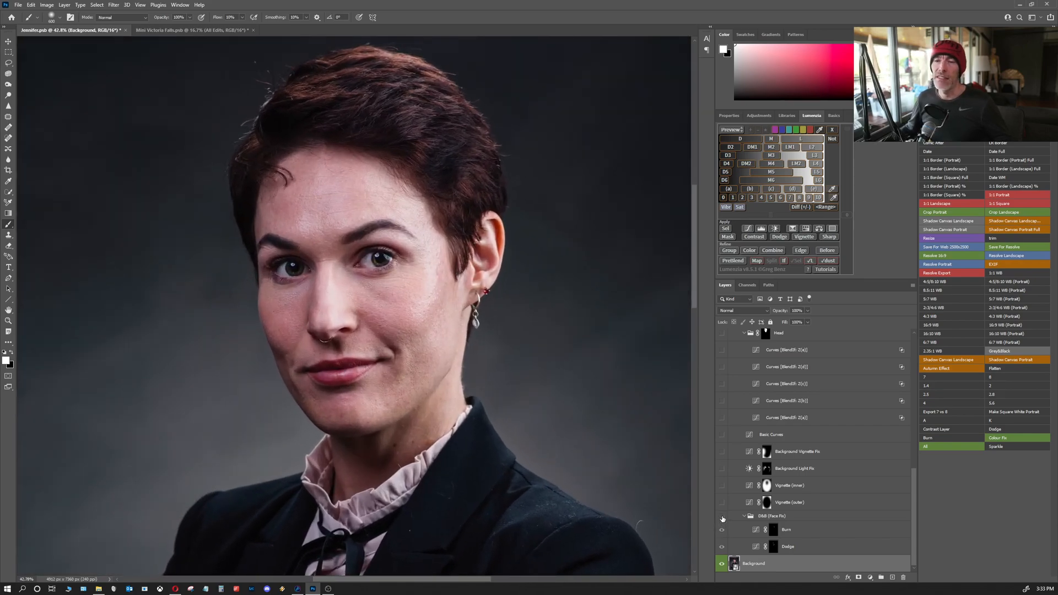
click(722, 518)
click(722, 518)
- Examine the dodged and burned skin on the cheeks and forehead up close
drag(394, 318, 418, 307)
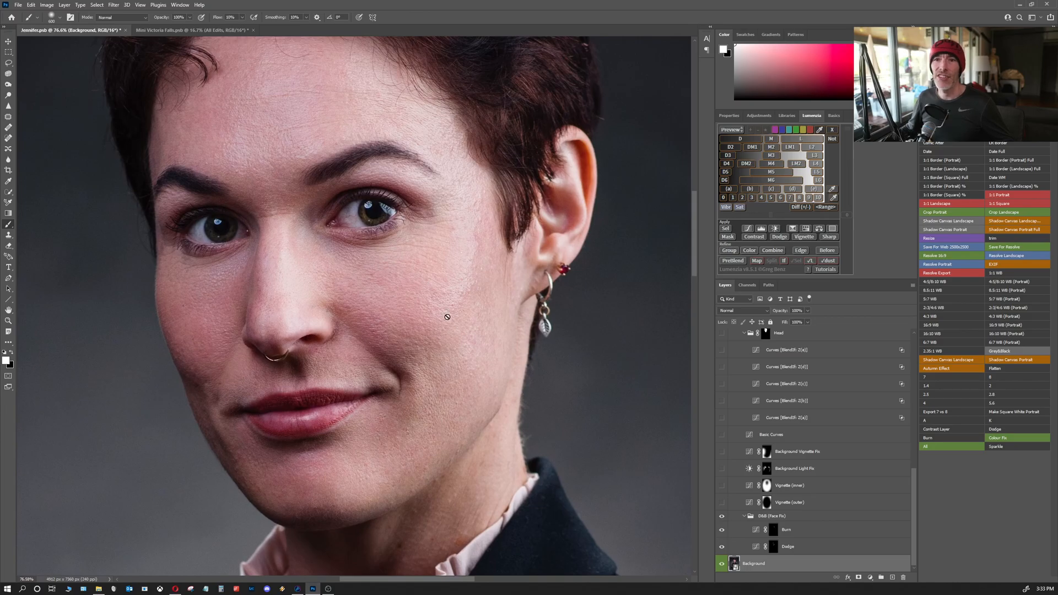
drag(369, 217, 391, 251)
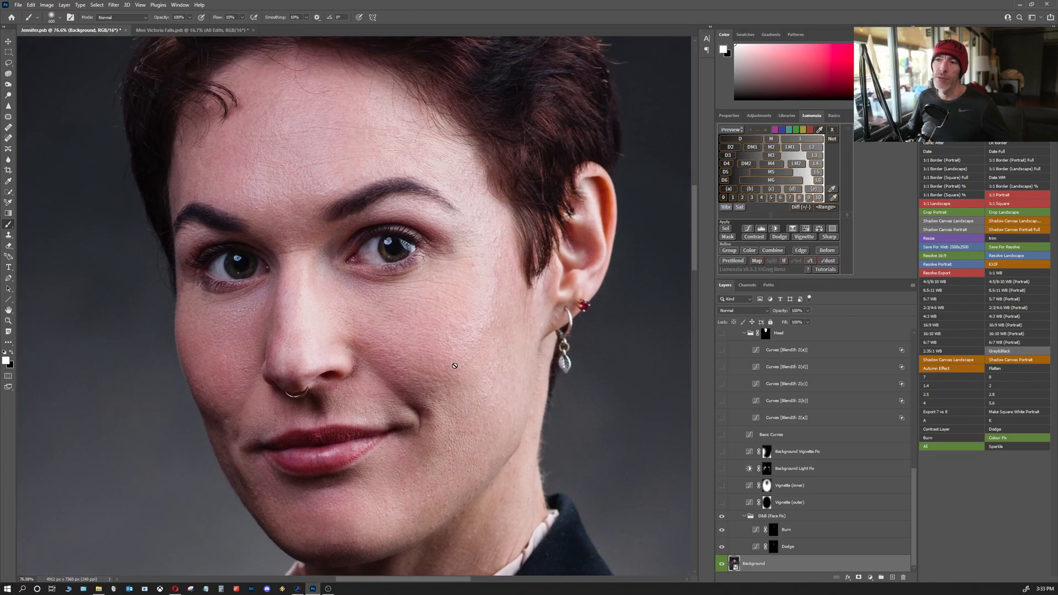
scroll(429, 356, down, 3)
scroll(424, 342, down, 5)
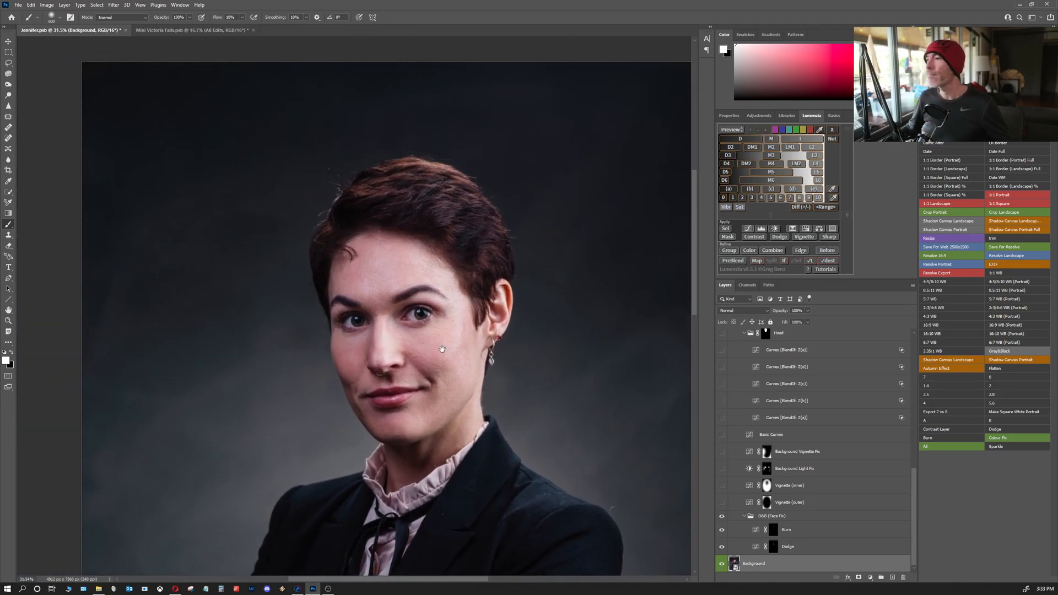
drag(442, 349, 423, 370)
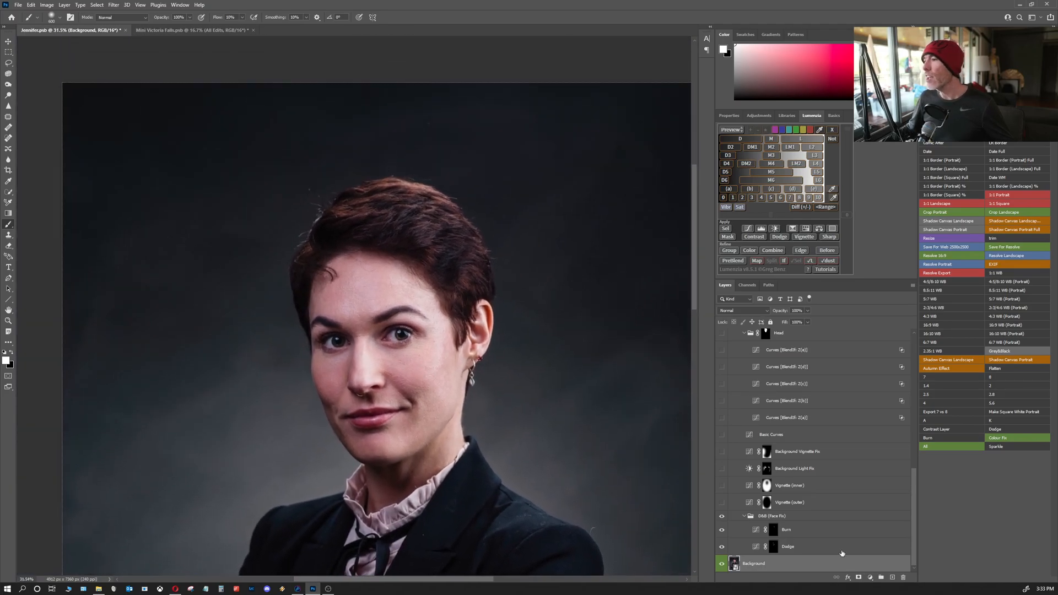
- Show the Vignette (outer) and Vignette (inner) layers, comparing the full portrait with and without the outer vignette
scroll(529, 434, down, 8)
scroll(526, 435, up, 4)
drag(488, 447, 396, 275)
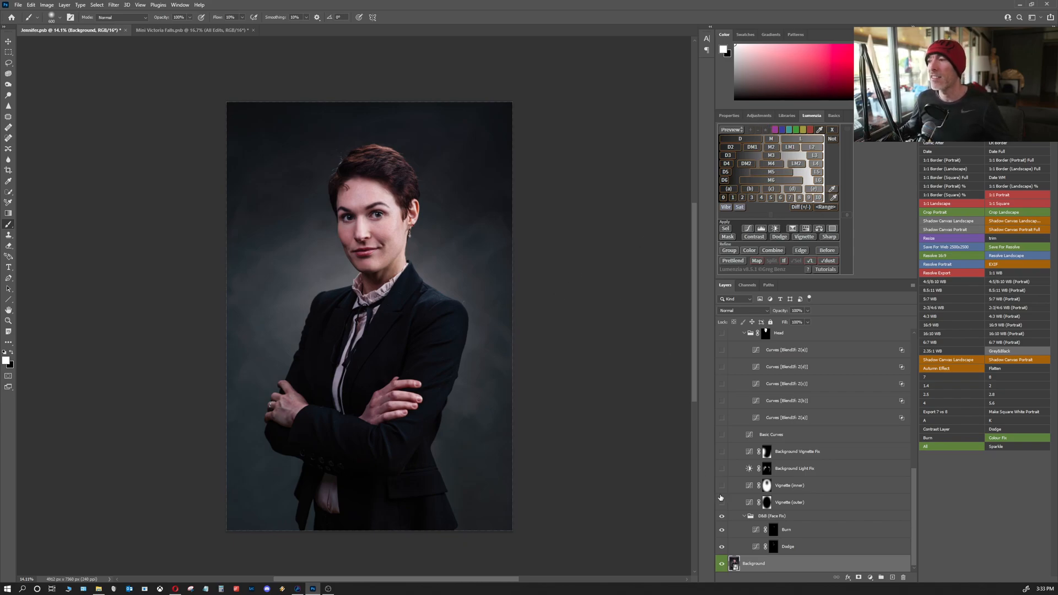
click(722, 502)
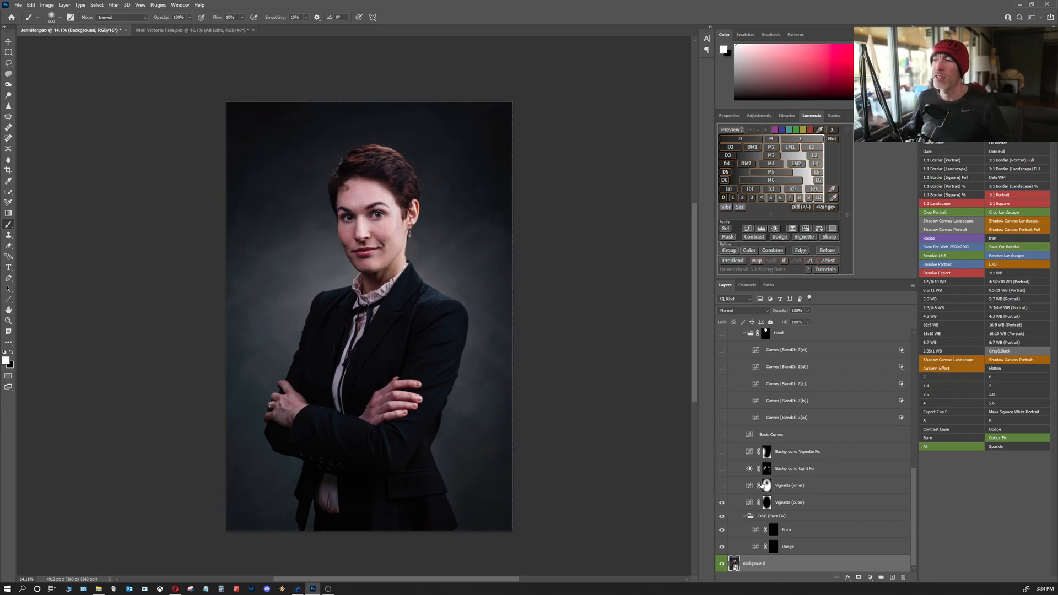
click(723, 505)
click(722, 505)
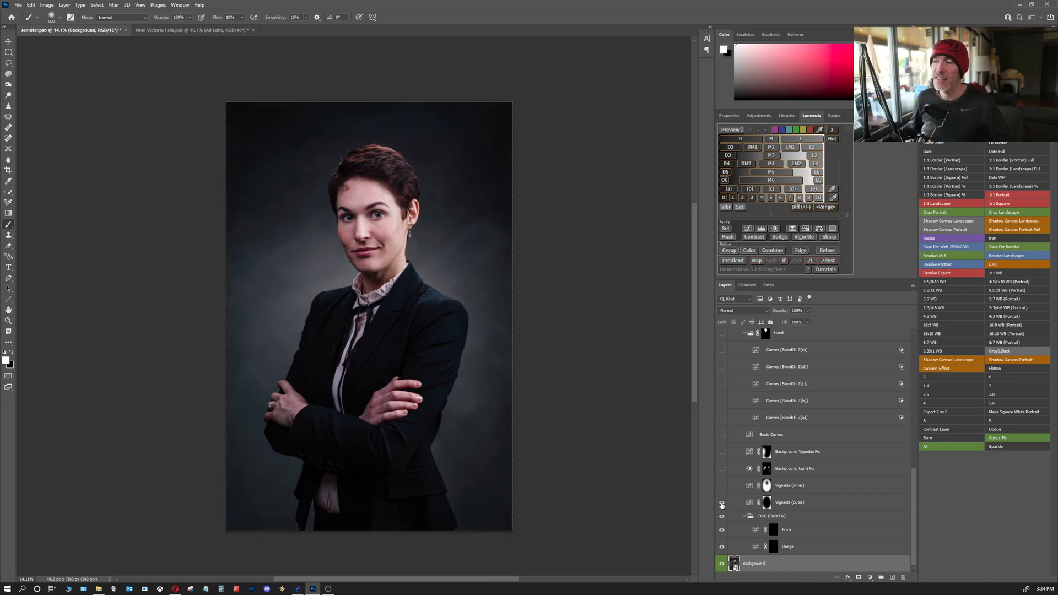
click(722, 487)
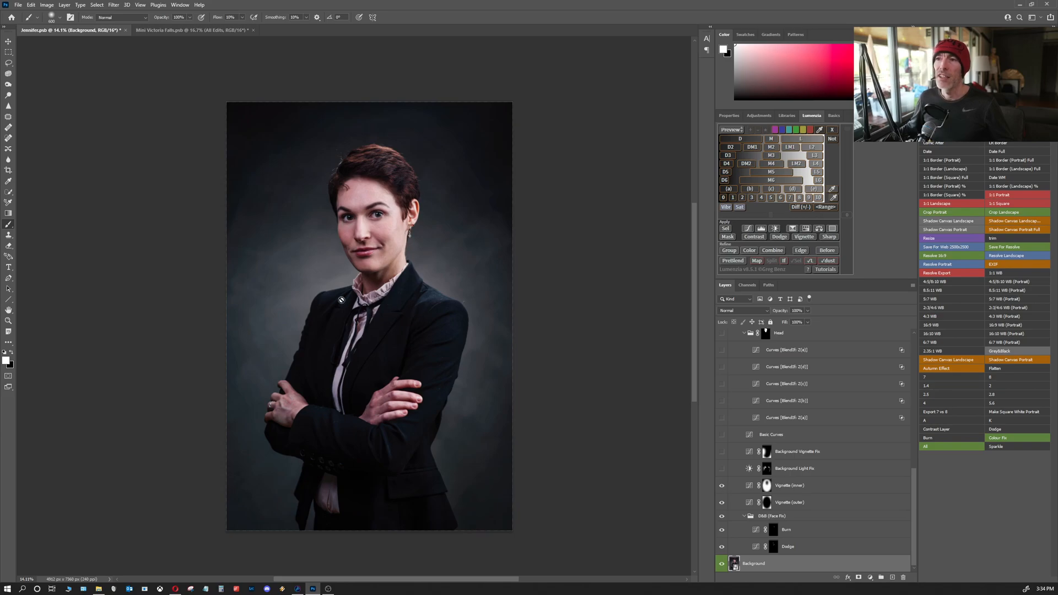
- Show the Background Light Fix layer, checking the backdrop with and without it
click(722, 469)
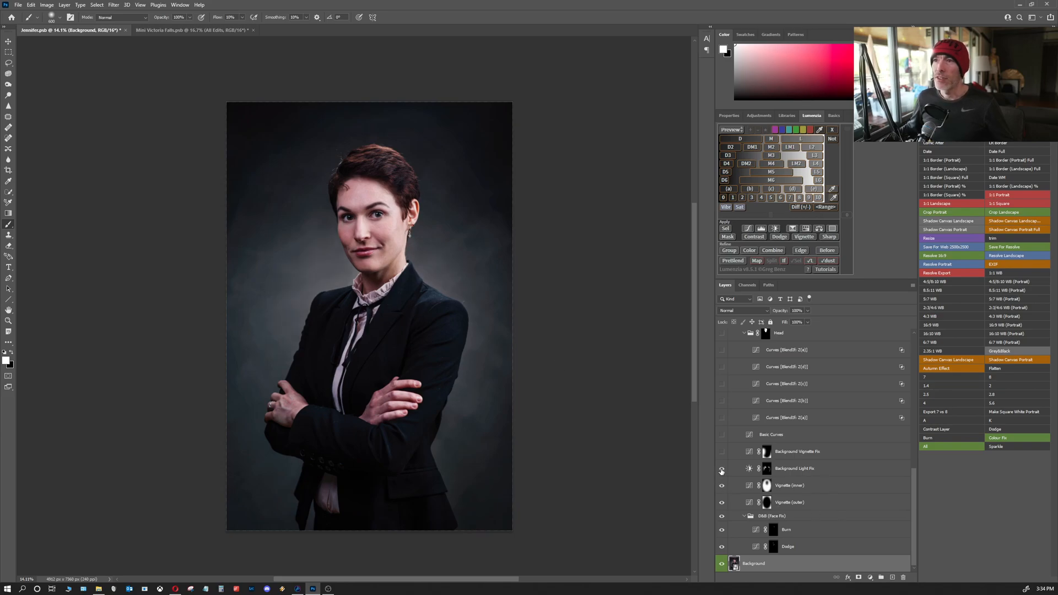
click(722, 469)
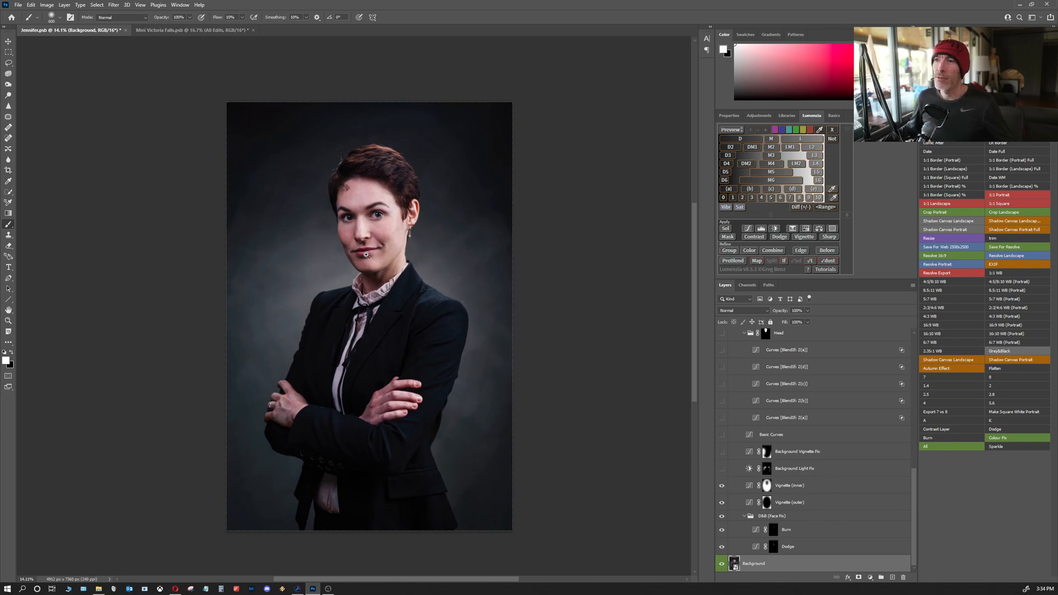
click(392, 250)
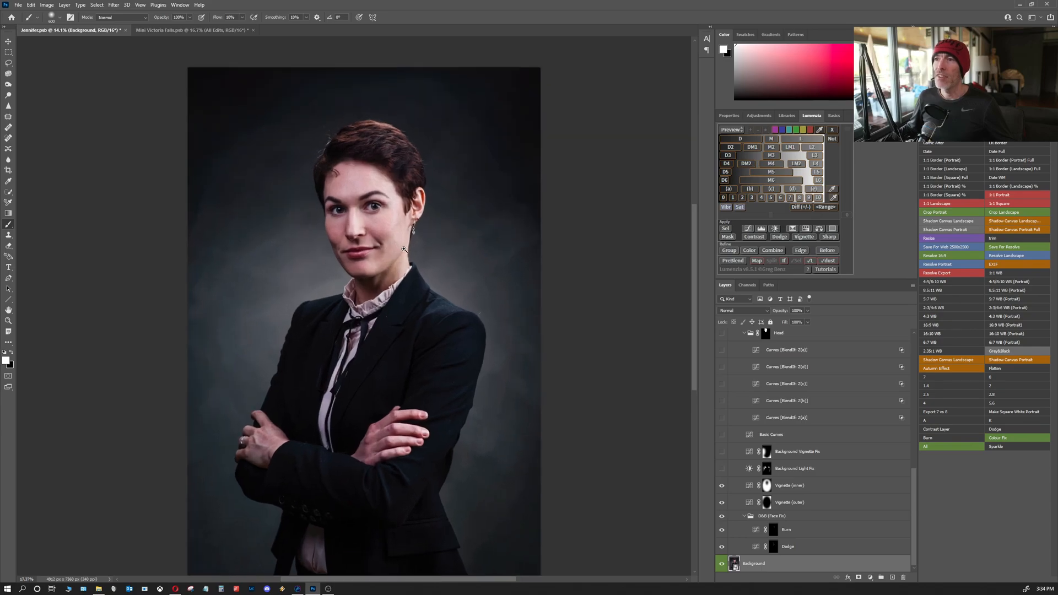
click(721, 469)
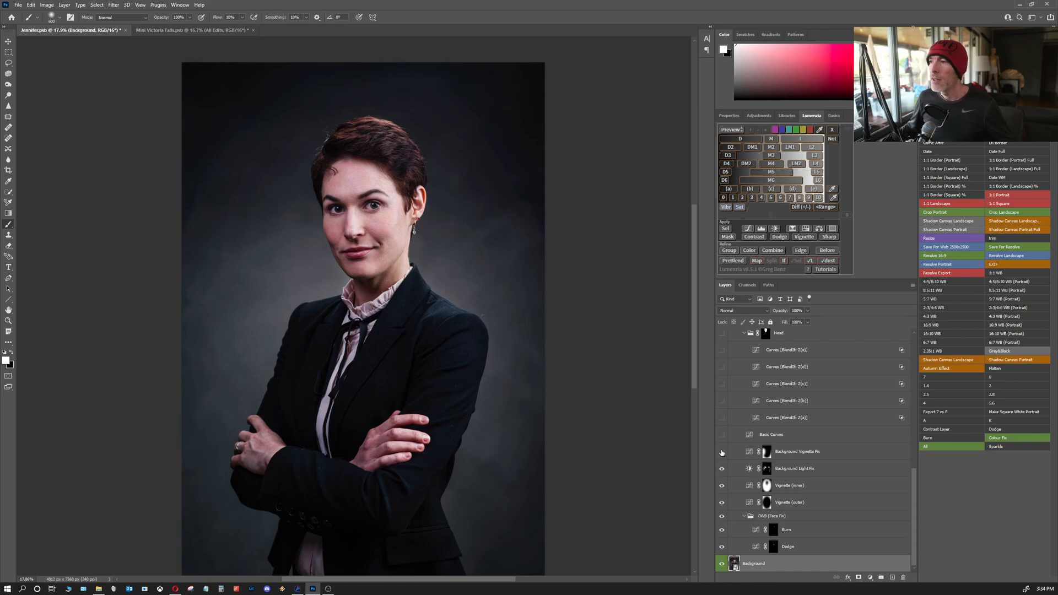
- Show the Background Vignette Fix layer, and inspect the Background Light Fix layer's mask and Brightness/Contrast settings
click(721, 452)
click(722, 452)
click(723, 452)
click(722, 452)
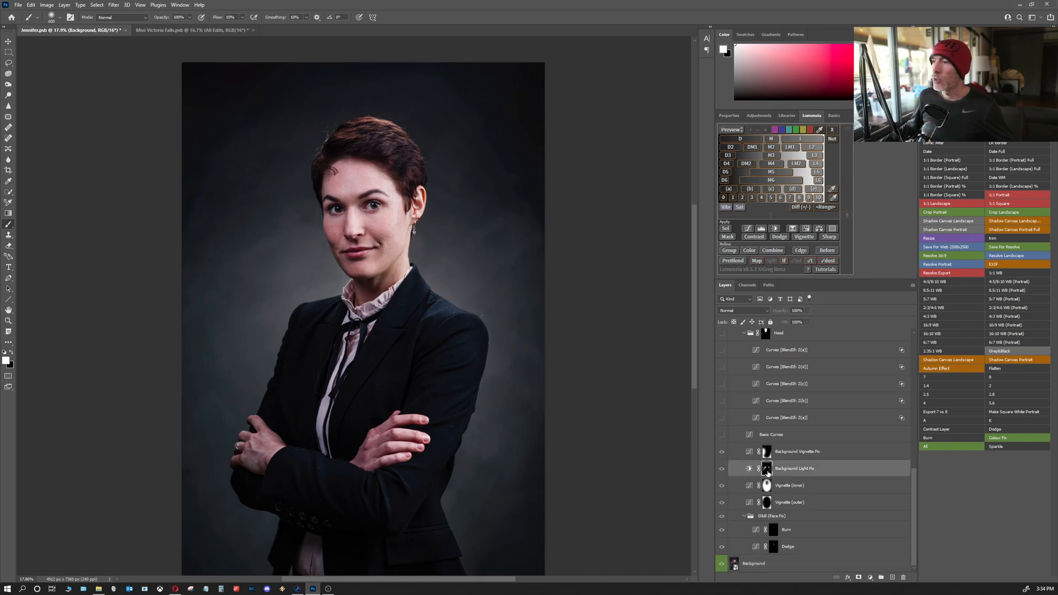
alt+click(768, 470)
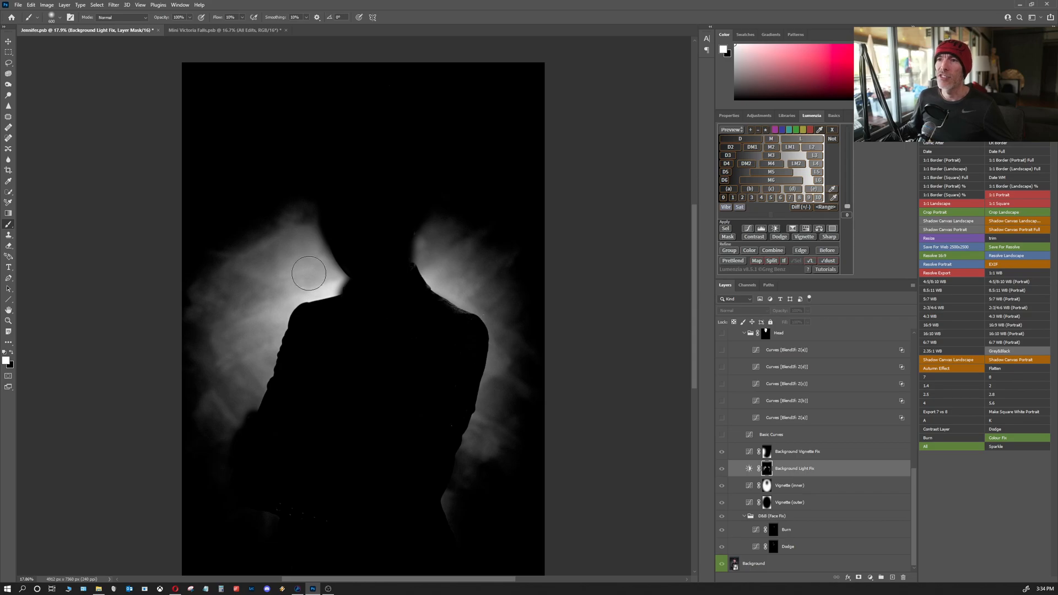
click(749, 470)
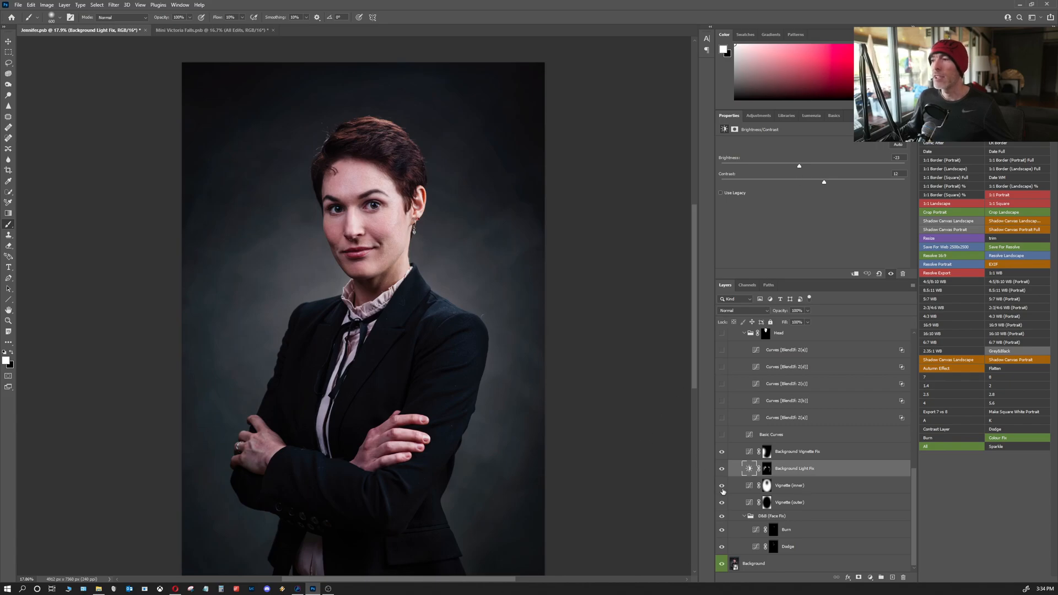
- Show Basic Curves and the Head group with all its Curves layers, comparing the face with and without the group
scroll(723, 490, up, 3)
drag(462, 396, 429, 363)
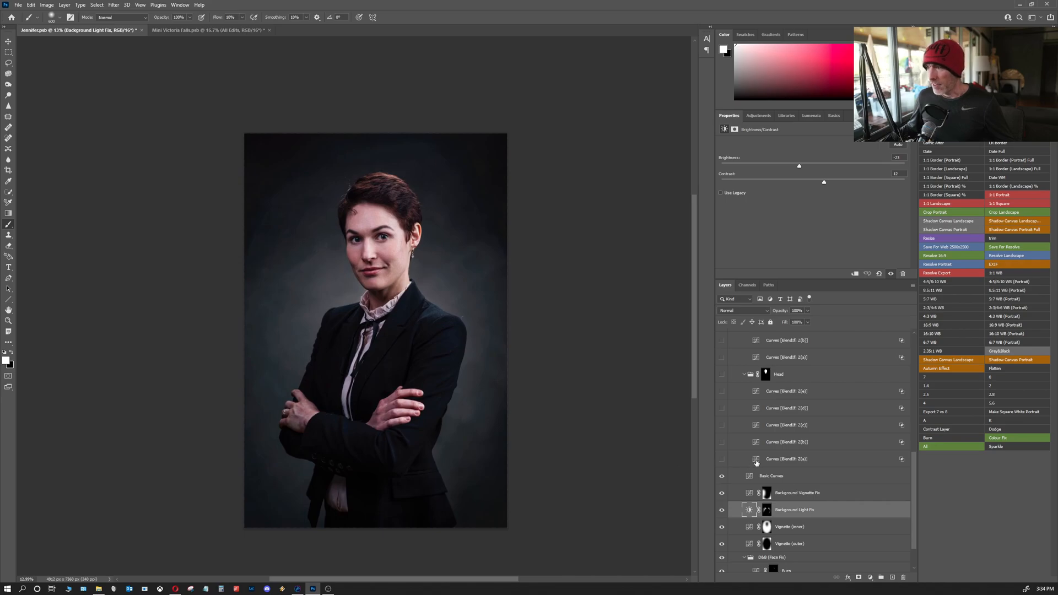
drag(722, 397, 724, 452)
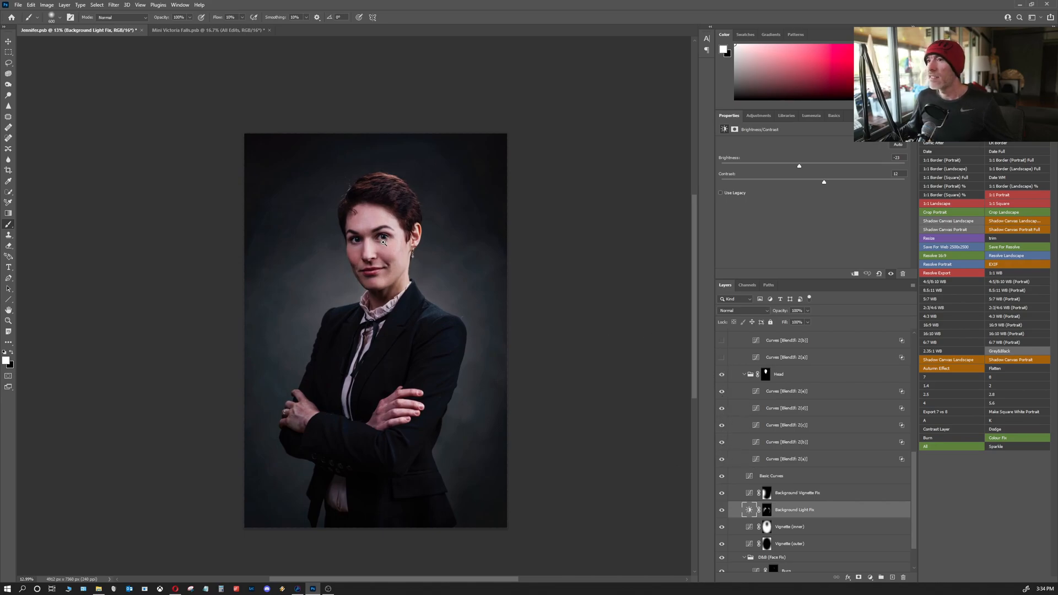
drag(384, 244, 436, 245)
click(722, 376)
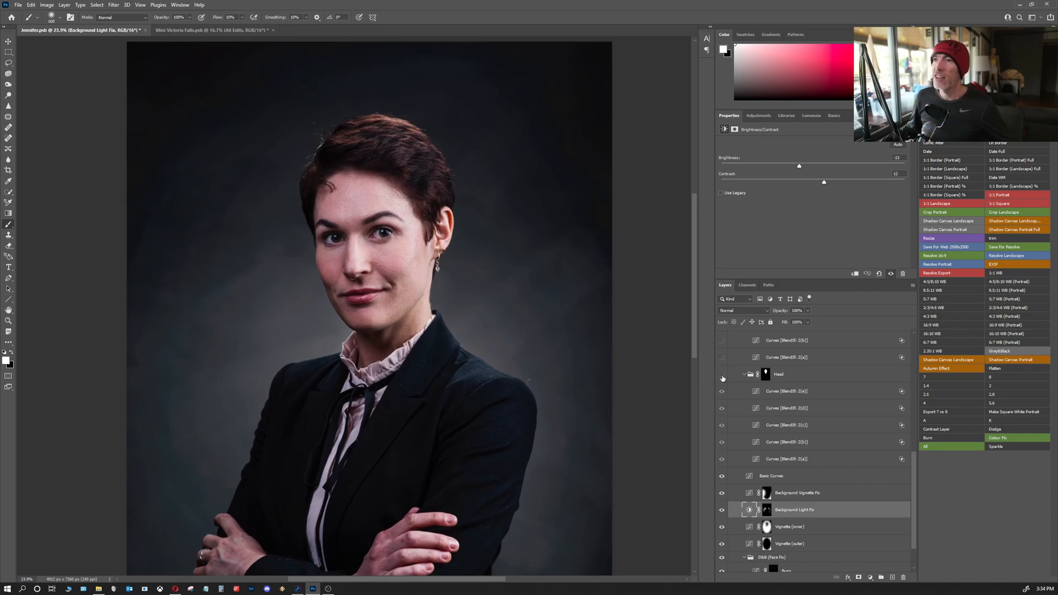
click(723, 377)
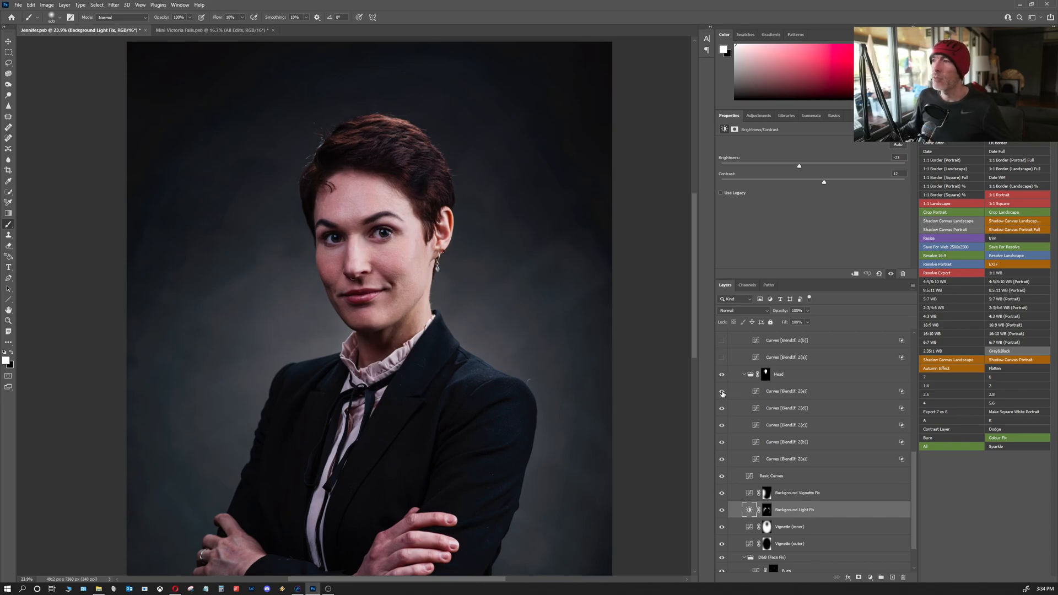
- Show the Hands/Torso group with all its Curves layers, and check the group's effect on the hands and jacket
scroll(723, 397, up, 3)
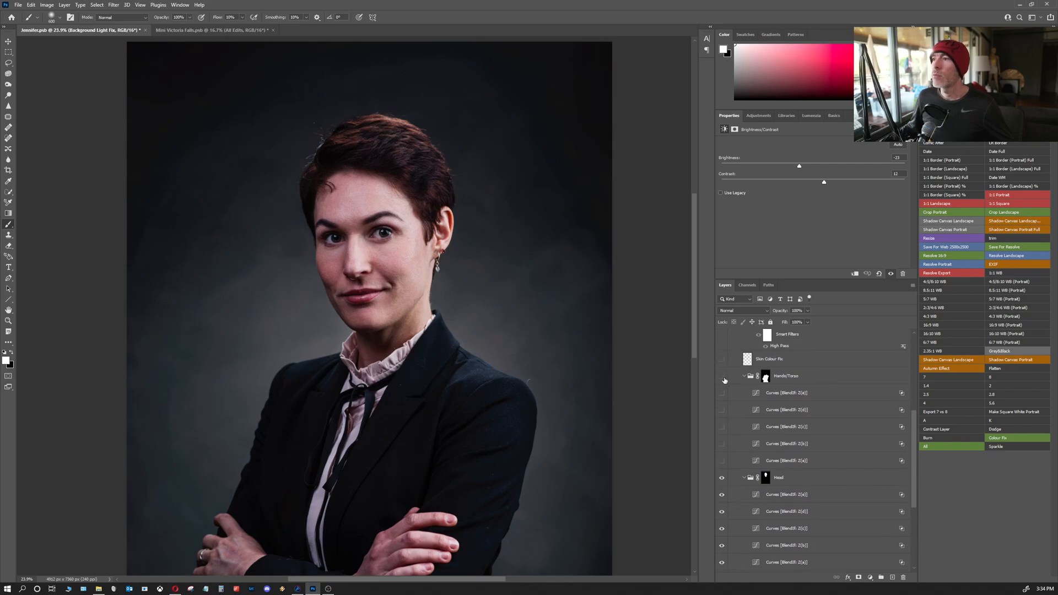
click(722, 394)
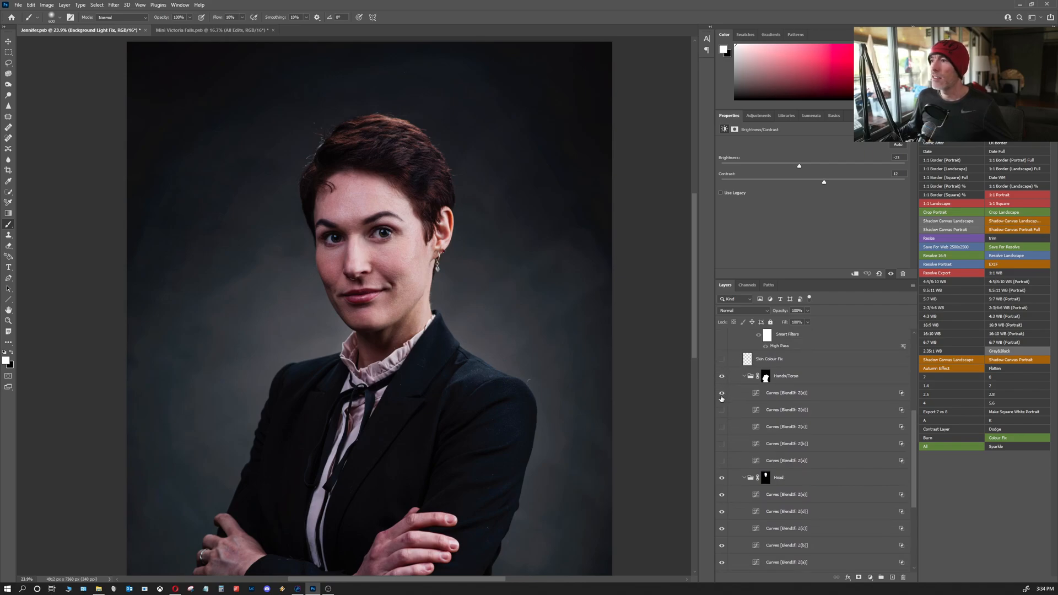
drag(722, 417, 722, 469)
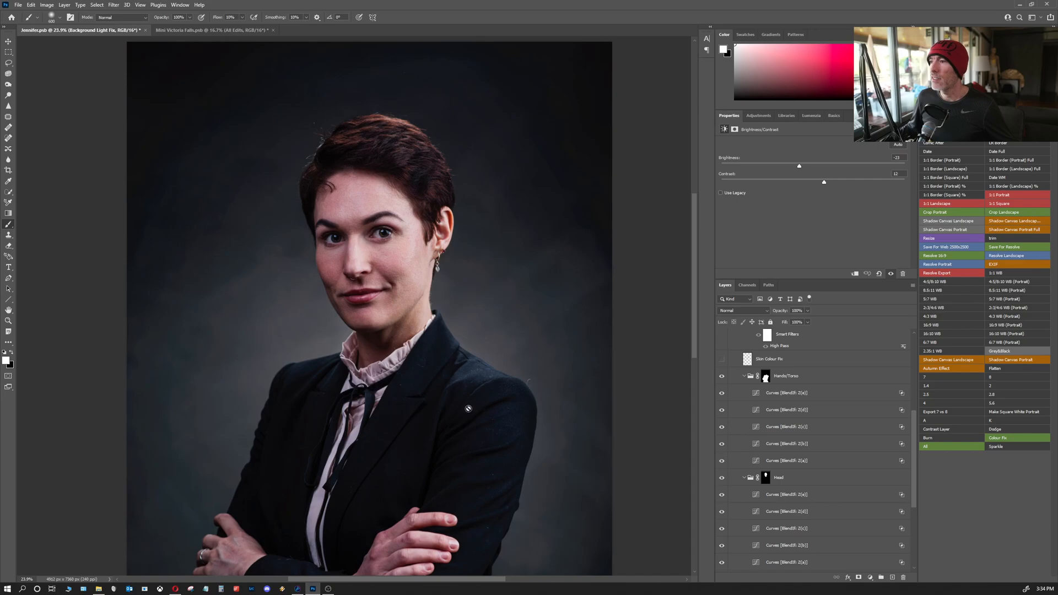
drag(345, 381, 378, 323)
ctrl+click(362, 412)
click(722, 377)
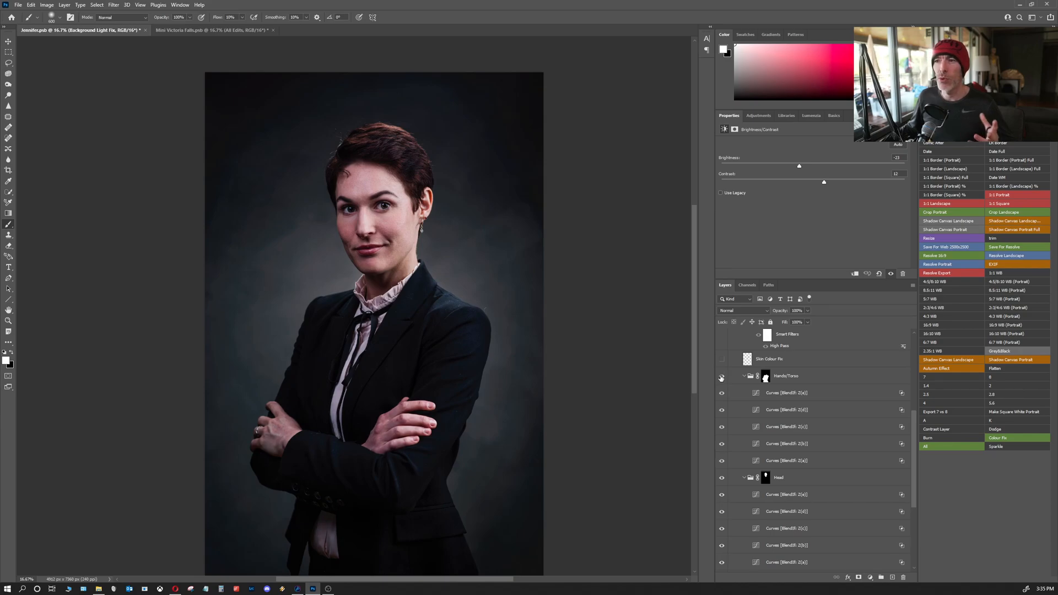
- Show the Skin Colour Fix layer, comparing the face with and without it
scroll(722, 378, up, 2)
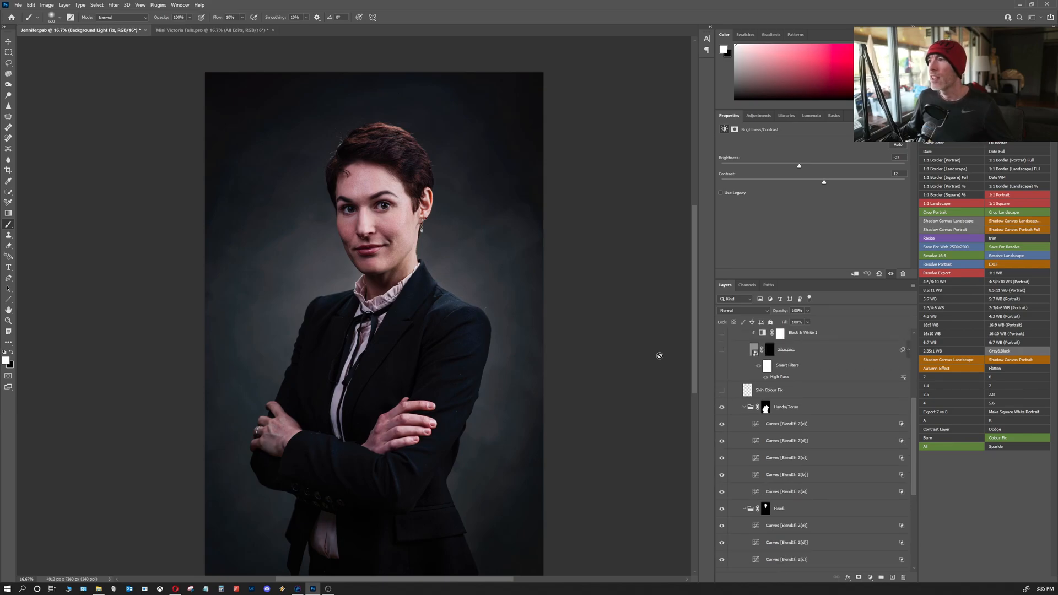
drag(377, 221, 419, 208)
drag(431, 247, 422, 252)
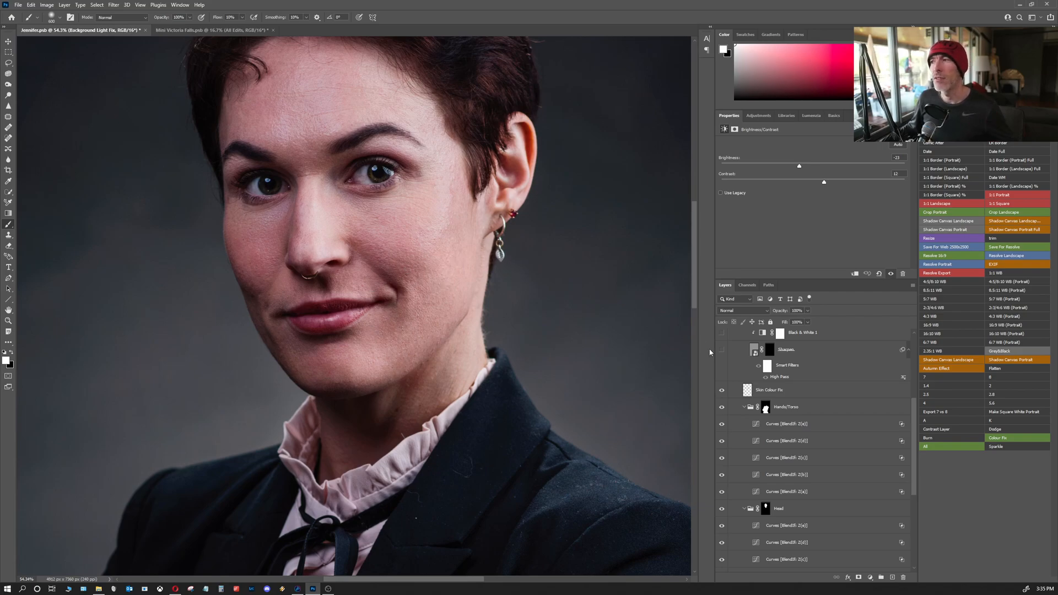
click(721, 392)
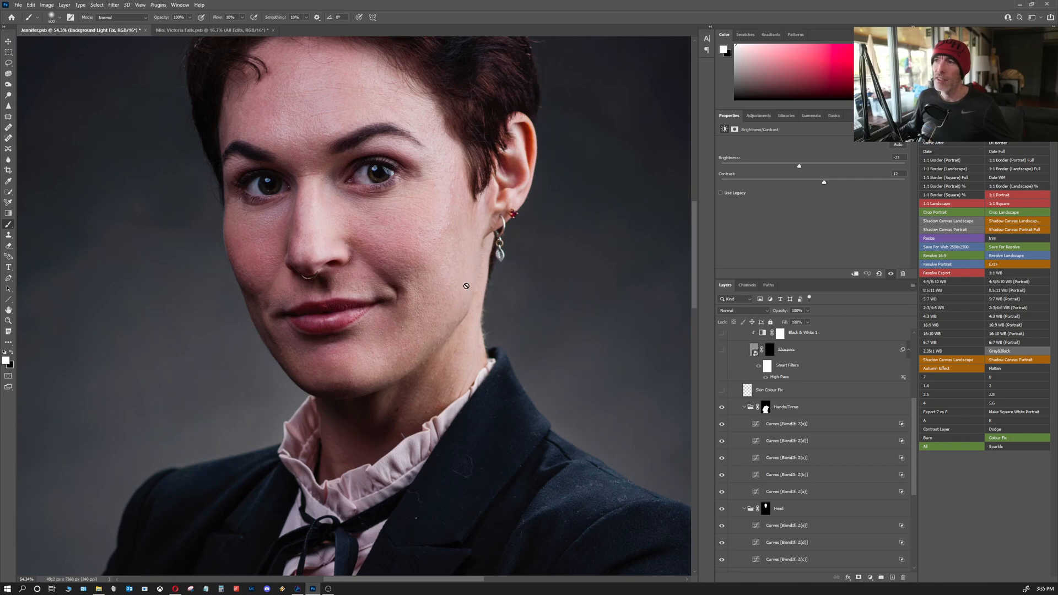
click(722, 391)
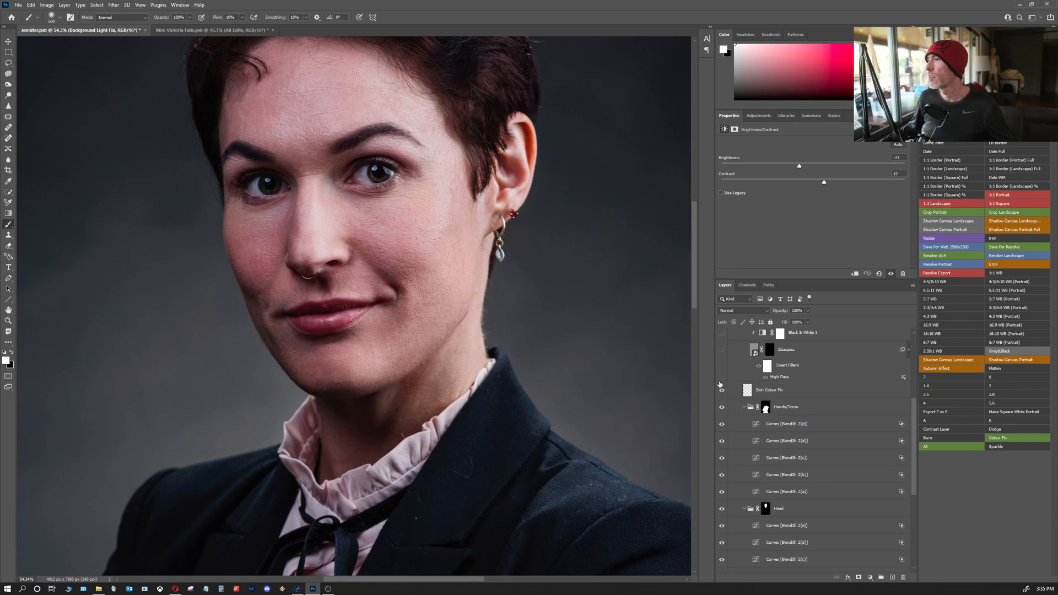
- Show the Eye Sharpening group with its Black & White 1 and Sharpen layers, and inspect the eyes up close
scroll(720, 381, up, 3)
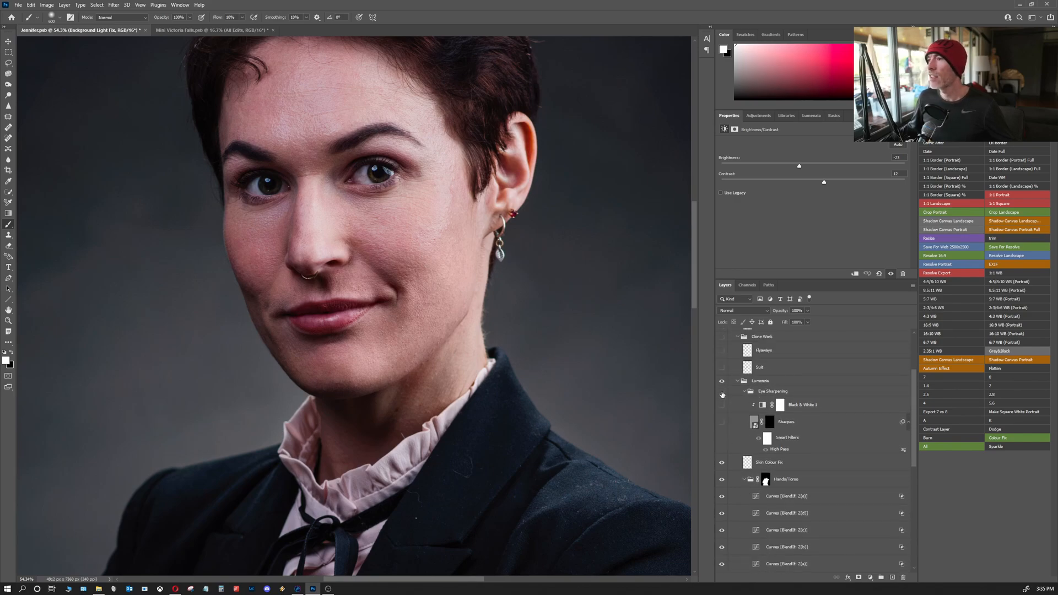
click(723, 405)
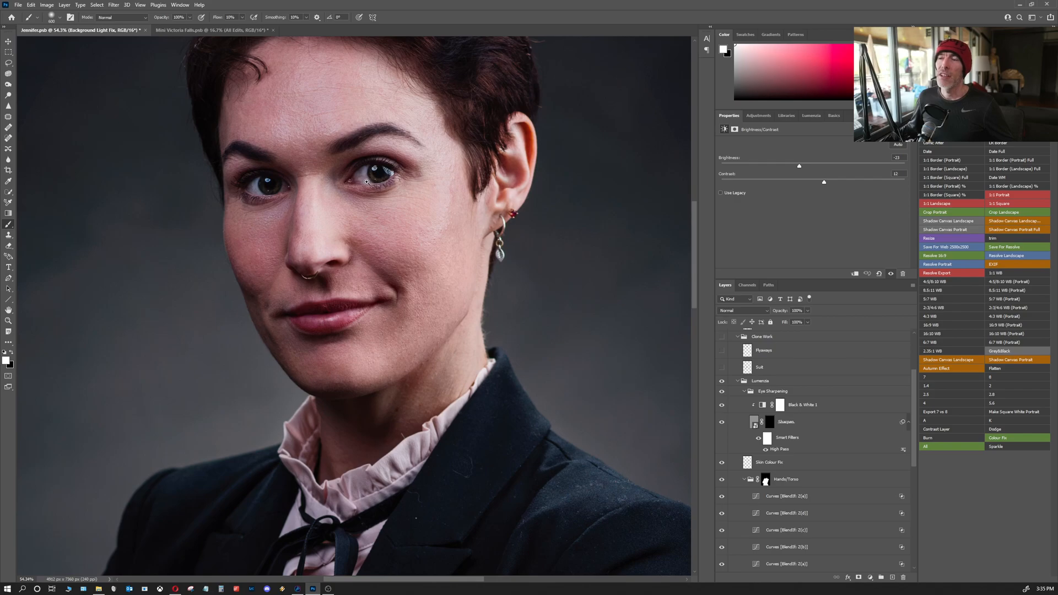
scroll(395, 178, up, 3)
scroll(407, 178, down, 2)
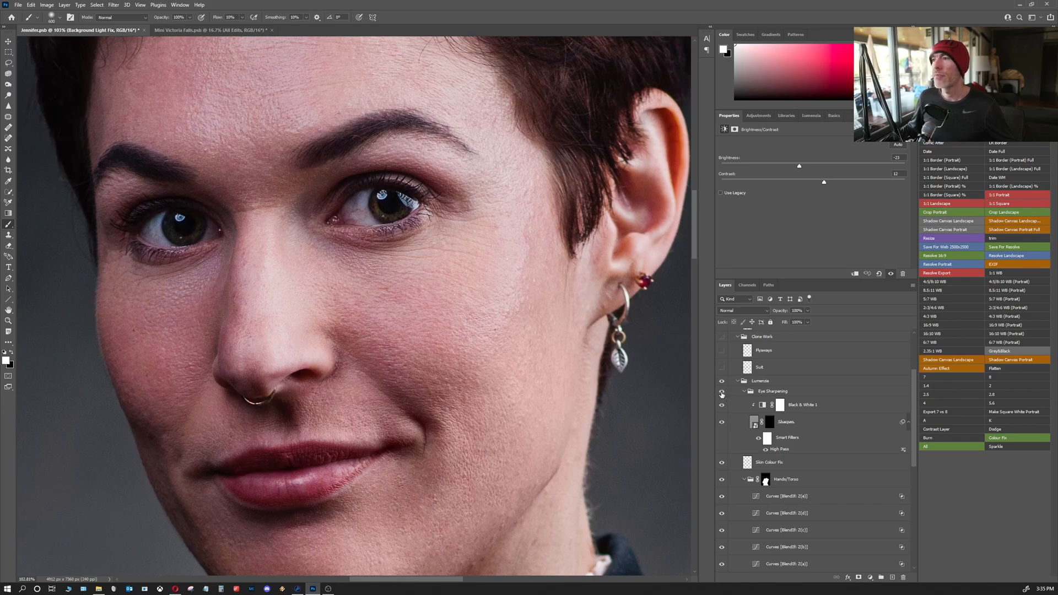
- Set the opacity of the Eye Sharpening group to 71%, trying lower values first, and review the result on the head and shoulders
click(802, 393)
click(808, 311)
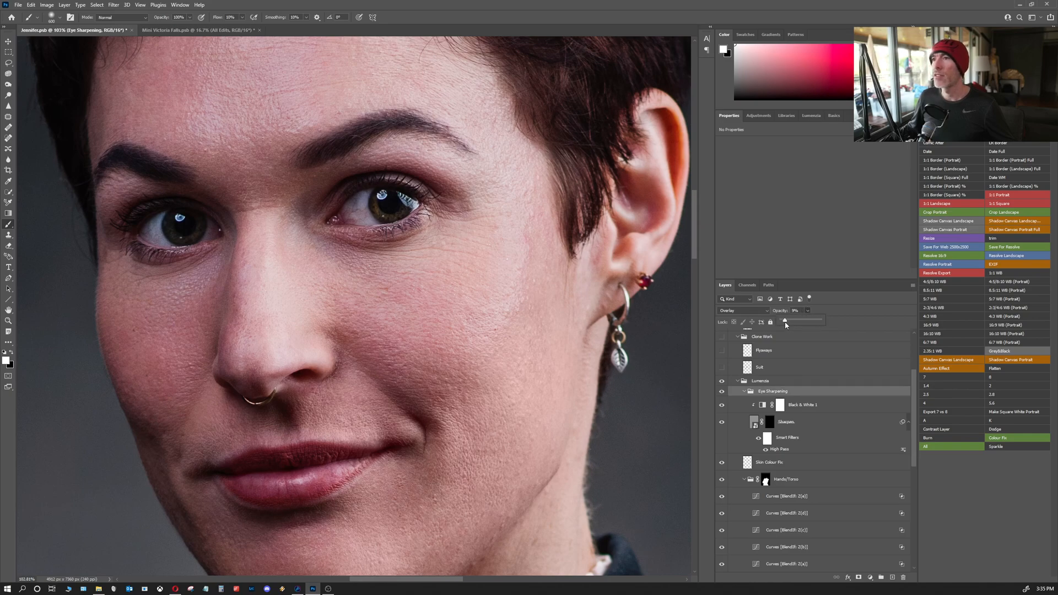
drag(827, 322, 800, 320)
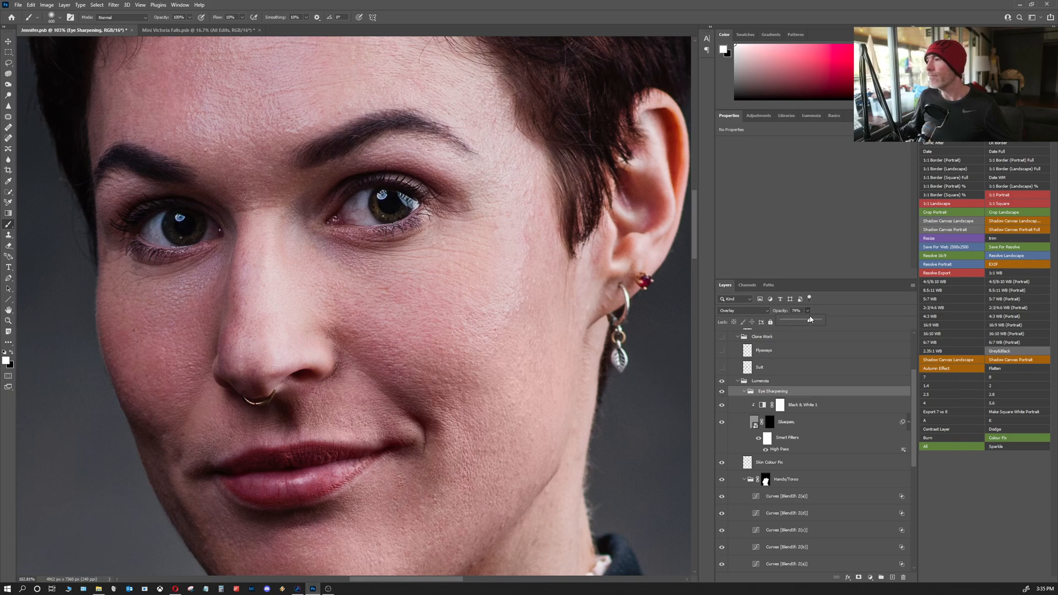
scroll(735, 391, up, 3)
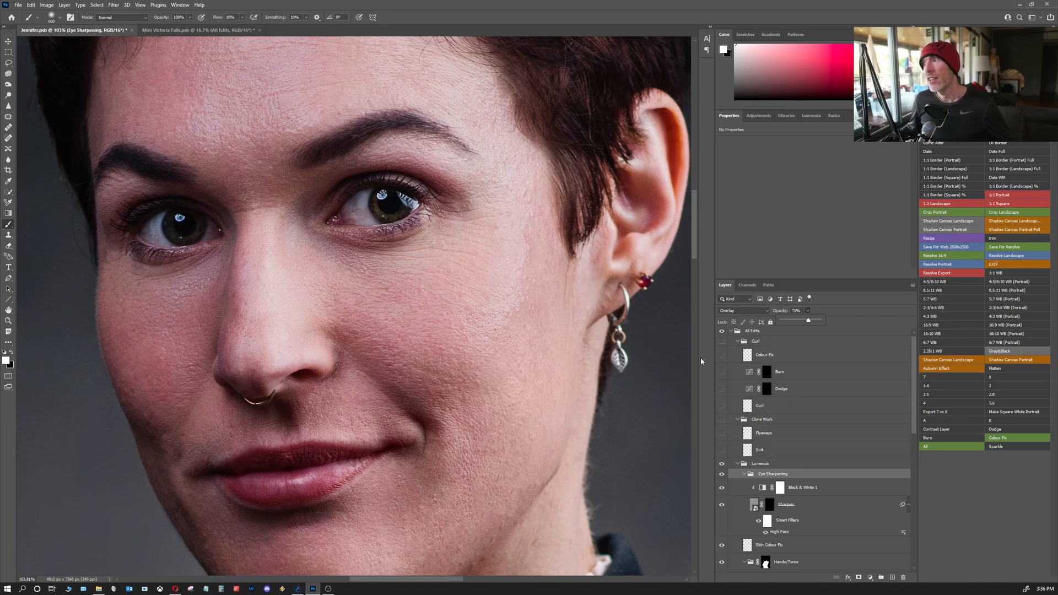
drag(532, 380, 435, 323)
drag(486, 435, 458, 400)
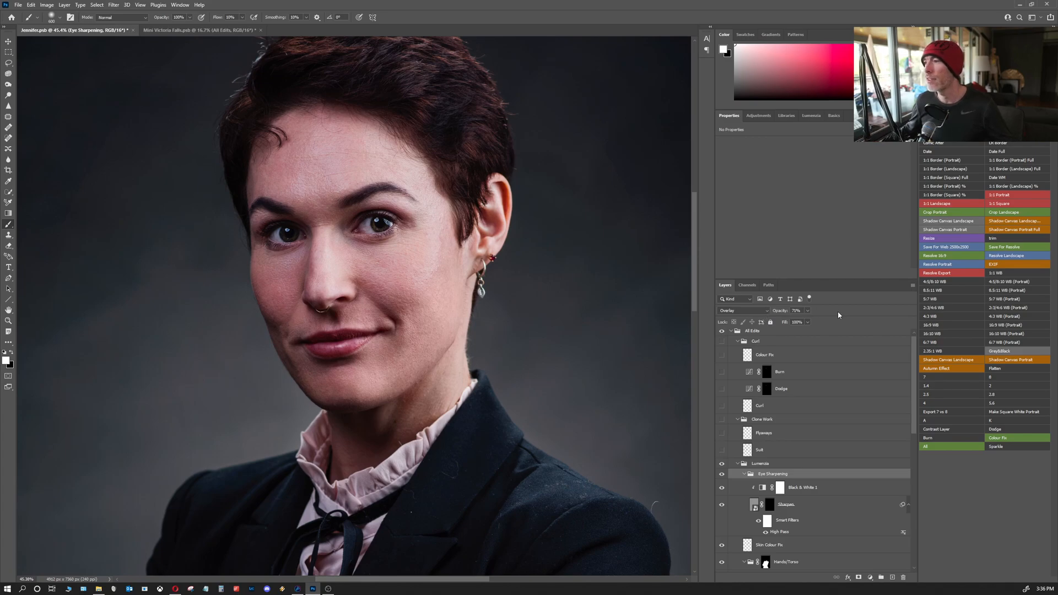
- Review the layer stack, highlighting Skin Colour Fix and the range from the Hands/Torso group down to the Dodge layer
scroll(777, 452, down, 1)
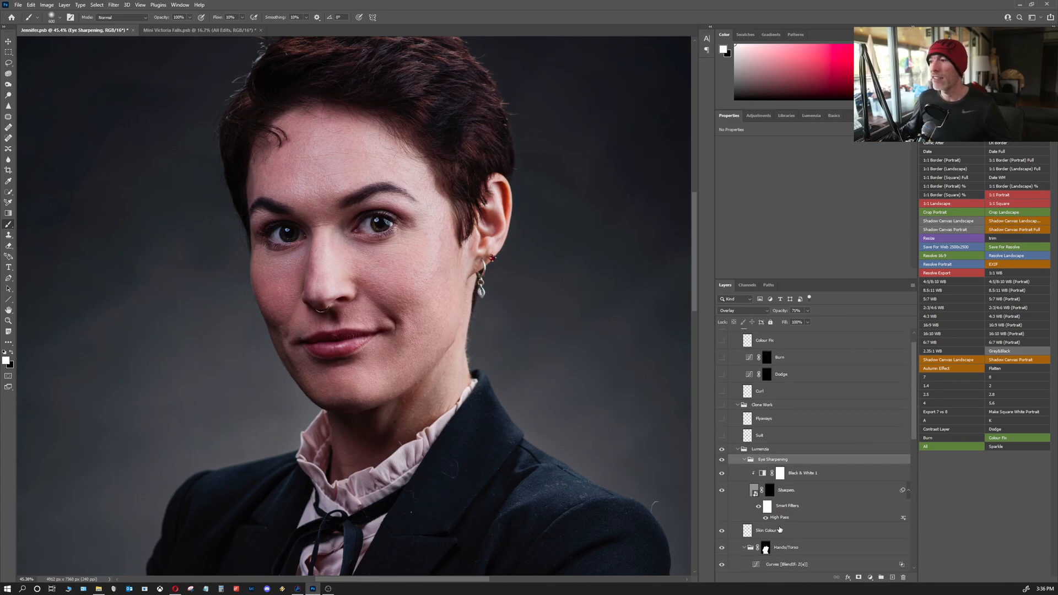
click(761, 529)
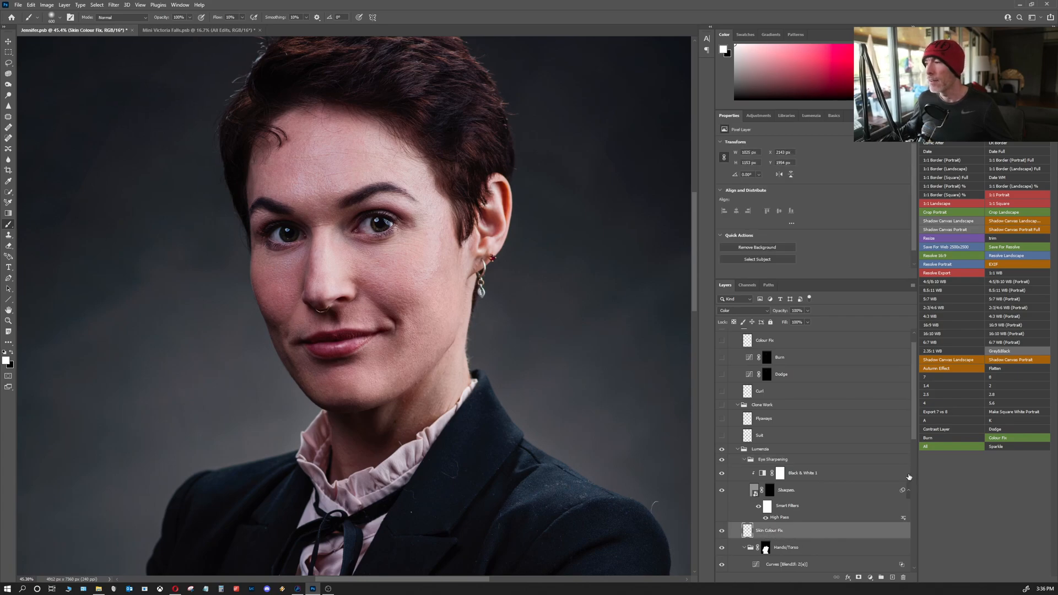
scroll(914, 414, down, 5)
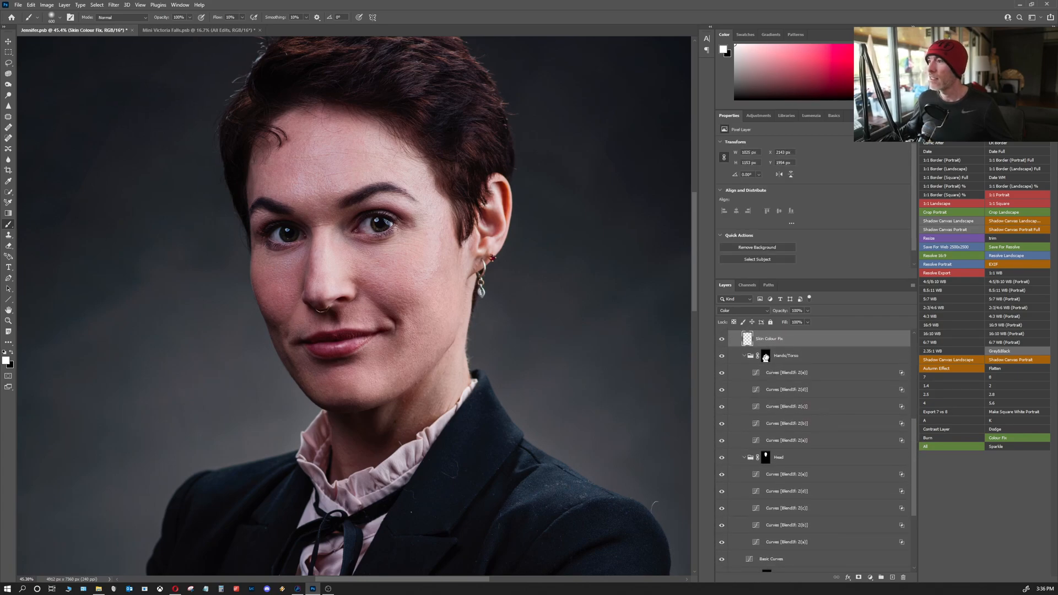
click(792, 357)
drag(912, 438, 915, 495)
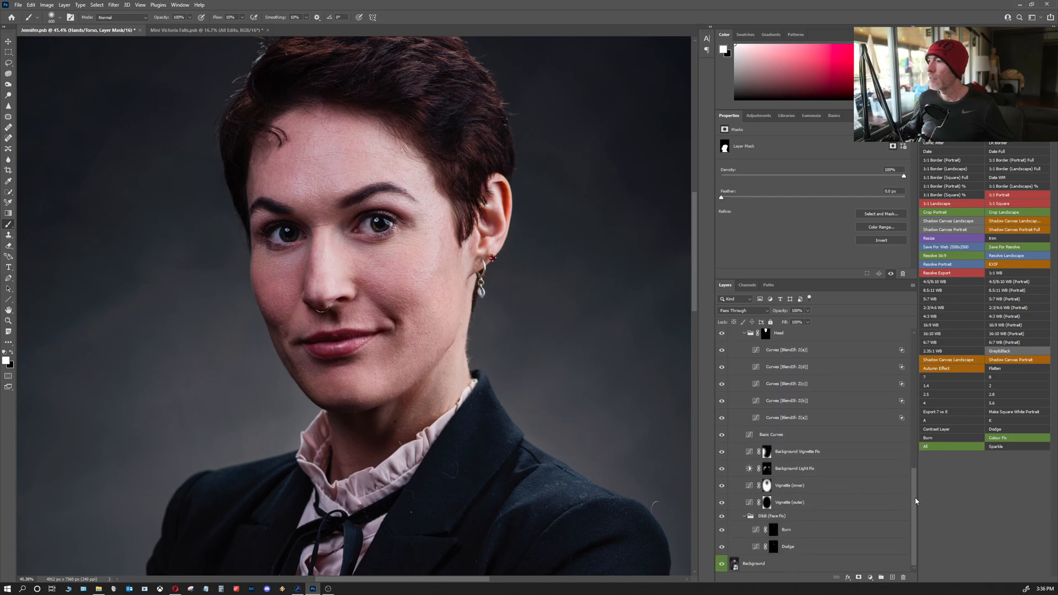
shift+click(823, 549)
scroll(866, 524, up, 4)
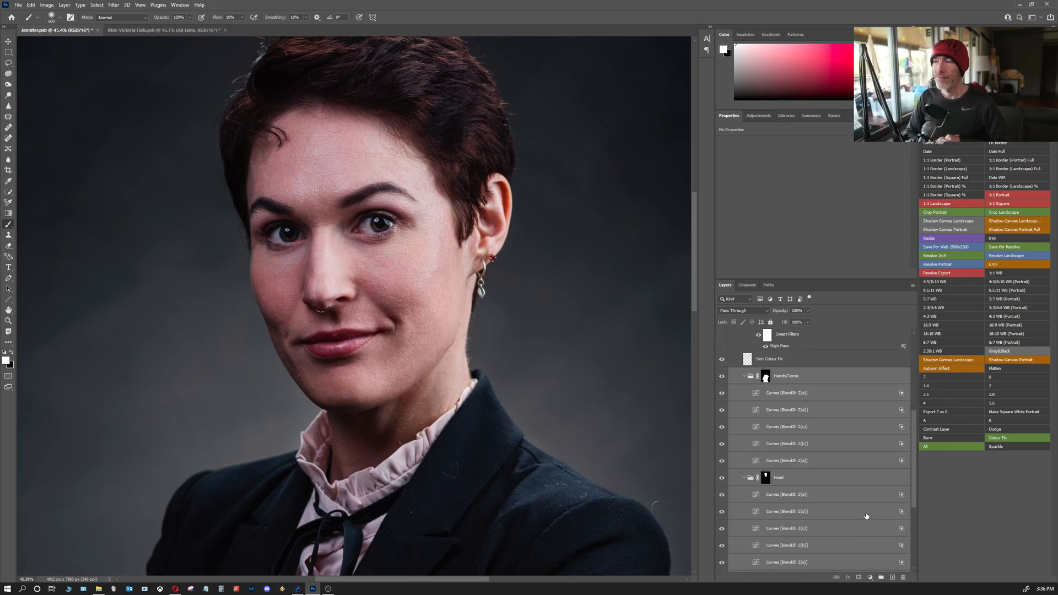
scroll(846, 493, down, 3)
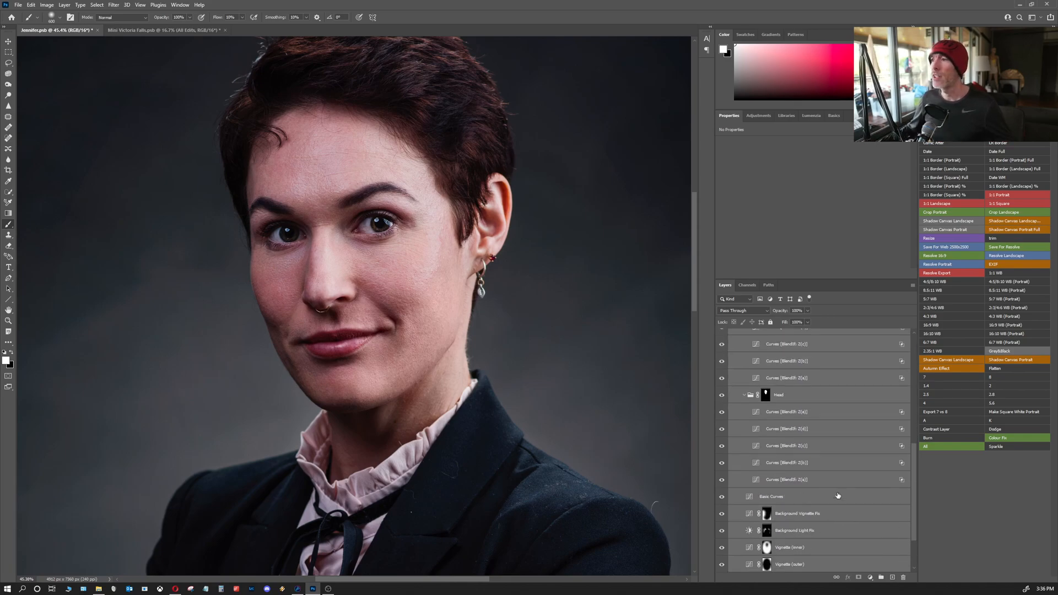
scroll(791, 551, down, 1)
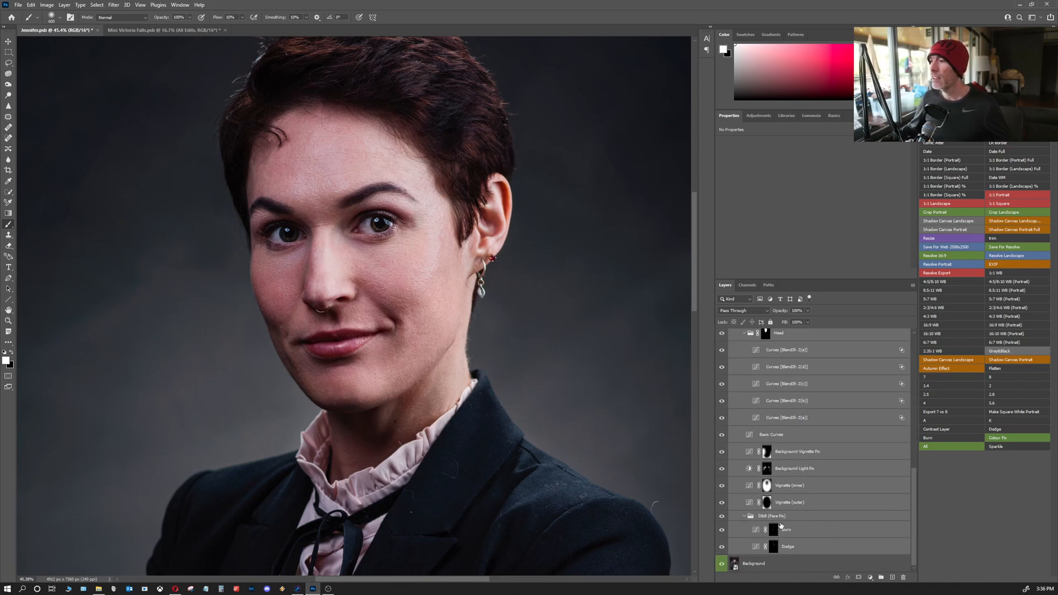
- Convert the Background smart object to black and white in Camera Raw and apply the change
click(737, 566)
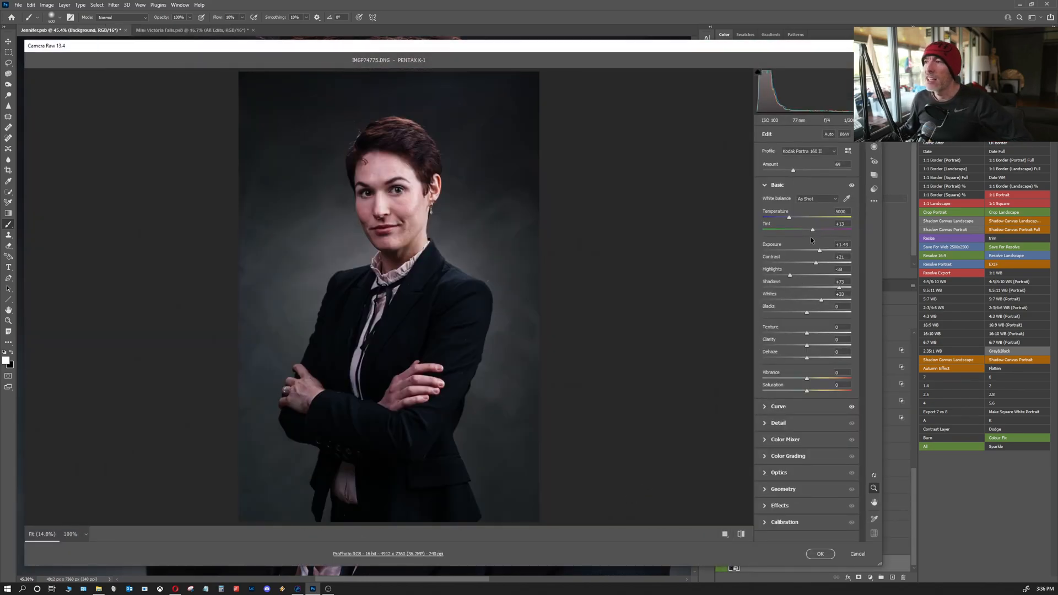
key(v)
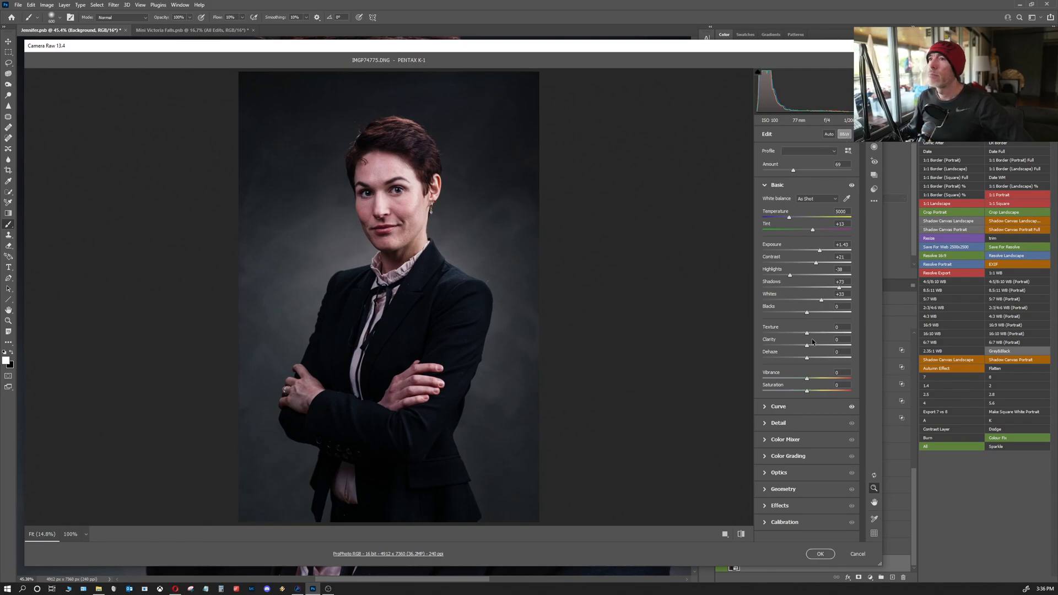
click(820, 554)
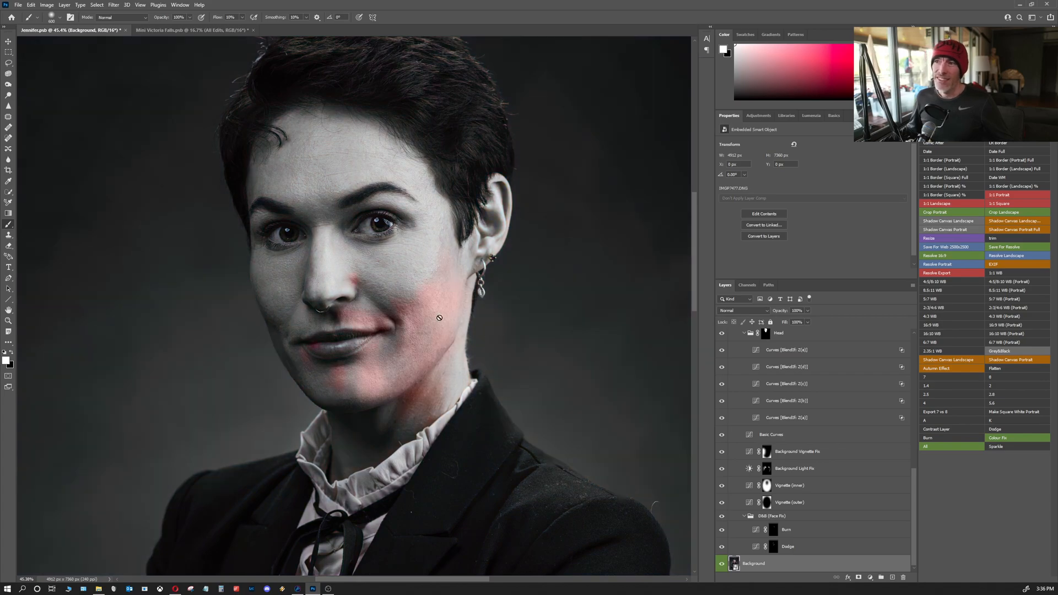
- Hide the Skin Colour Fix layer to remove the red tint from the face, and view the whole portrait
scroll(804, 467, up, 4)
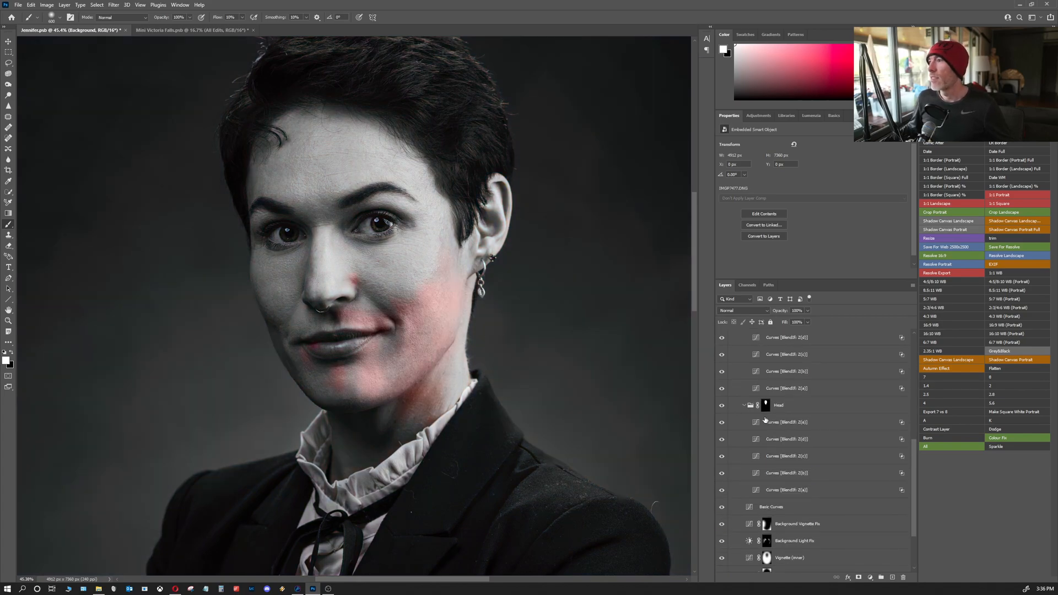
scroll(767, 418, up, 3)
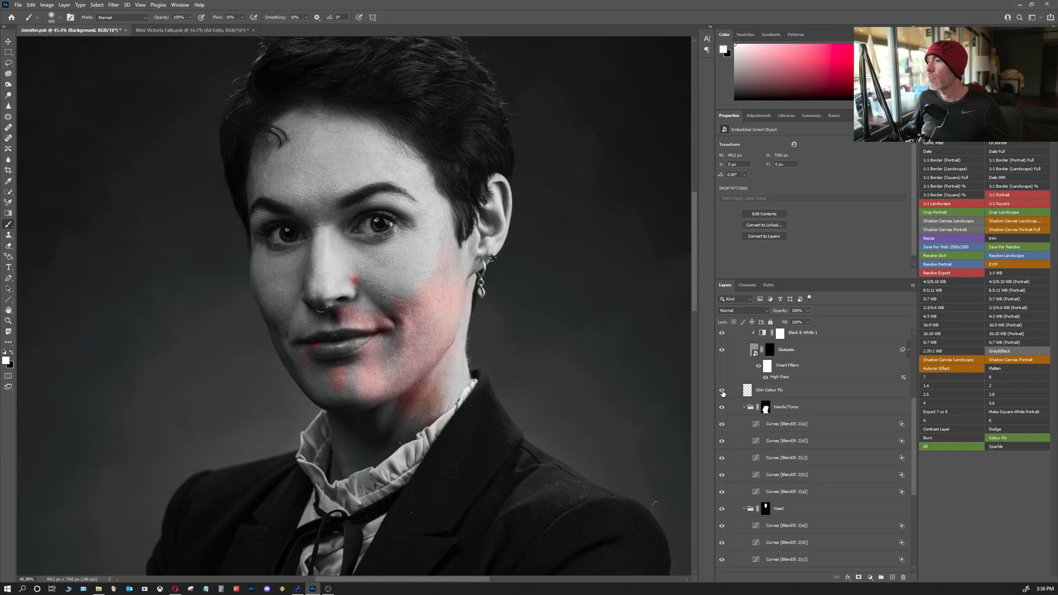
scroll(784, 422, up, 3)
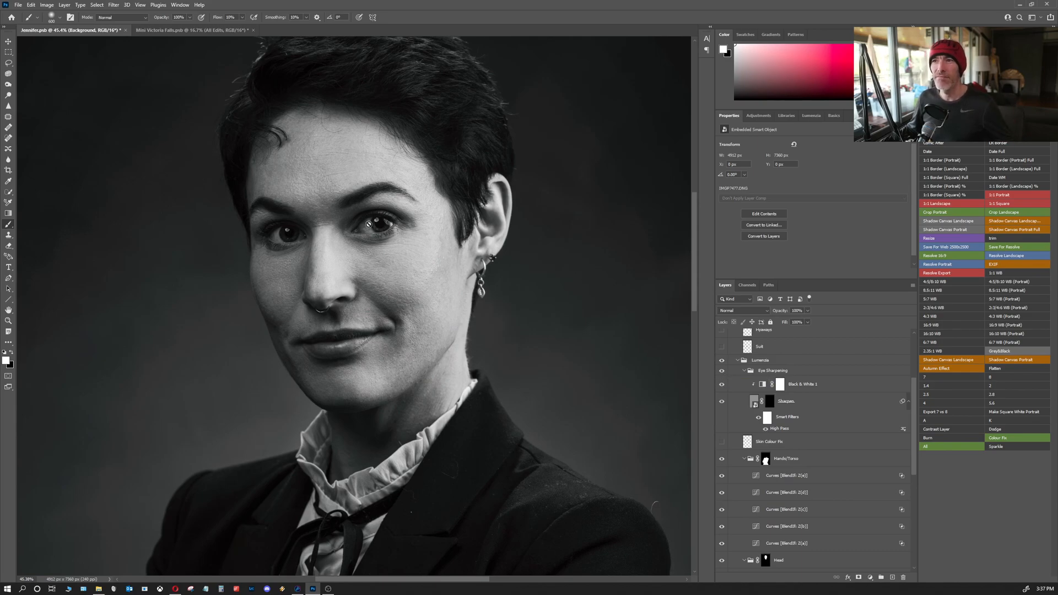
scroll(770, 382, down, 1)
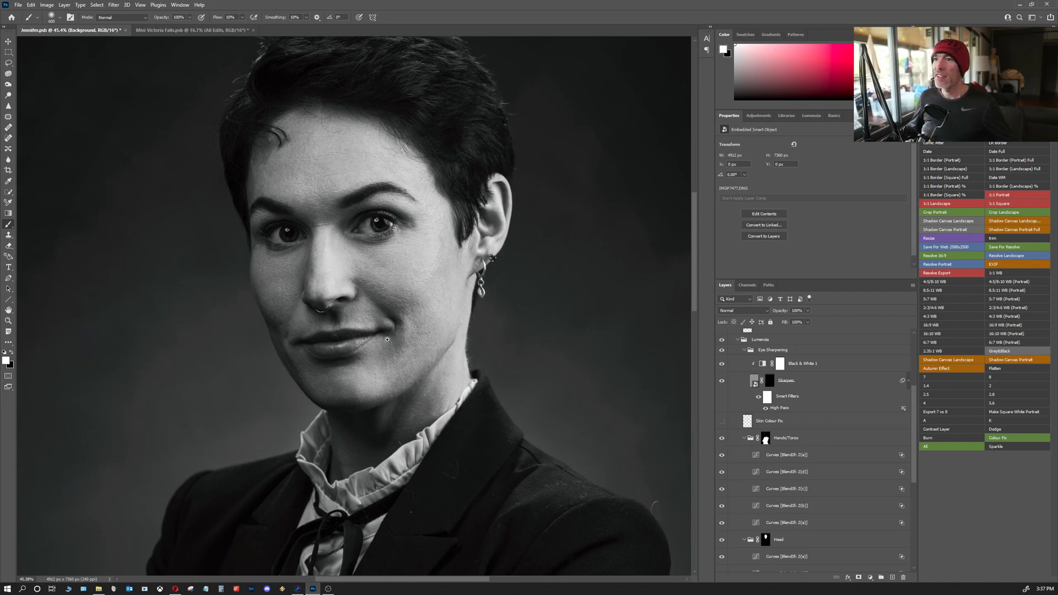
drag(368, 337, 346, 261)
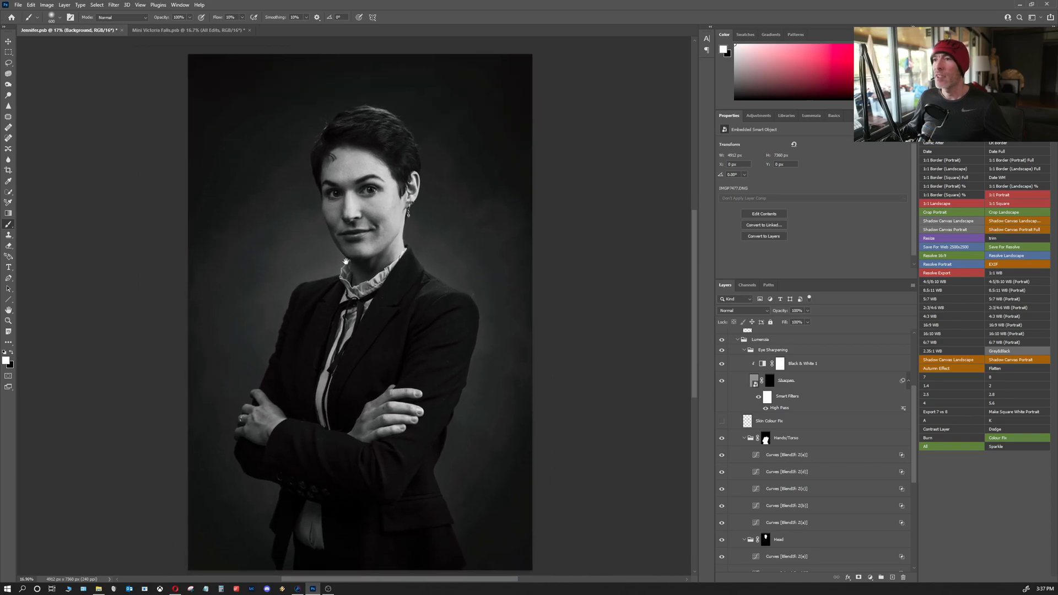
- Compare the black-and-white portrait with and without the Hands/Torso and Head groups, leaving Head hidden
click(723, 439)
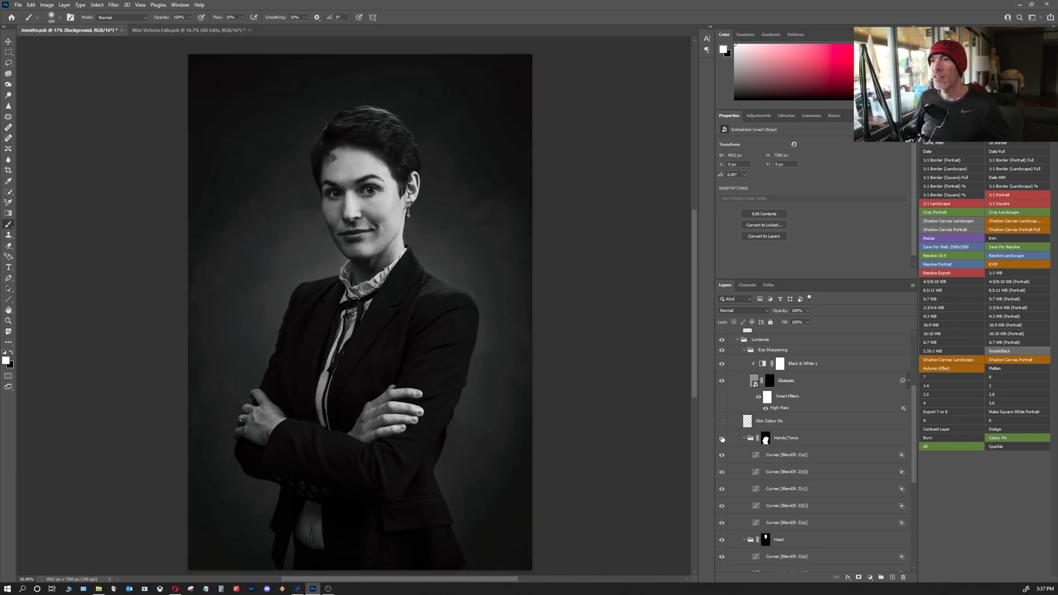
click(721, 541)
click(721, 541)
click(722, 541)
click(721, 541)
click(722, 541)
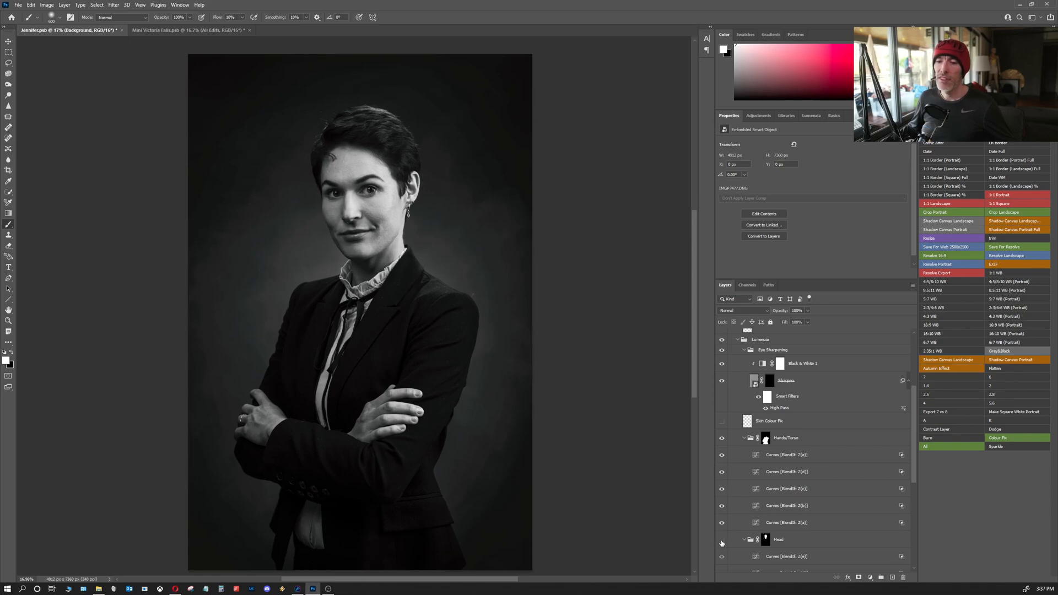
- Compare the black-and-white portrait with and without the Vignette (outer), Vignette (inner) and Background Light Fix layers
scroll(745, 461, down, 6)
scroll(733, 513, down, 6)
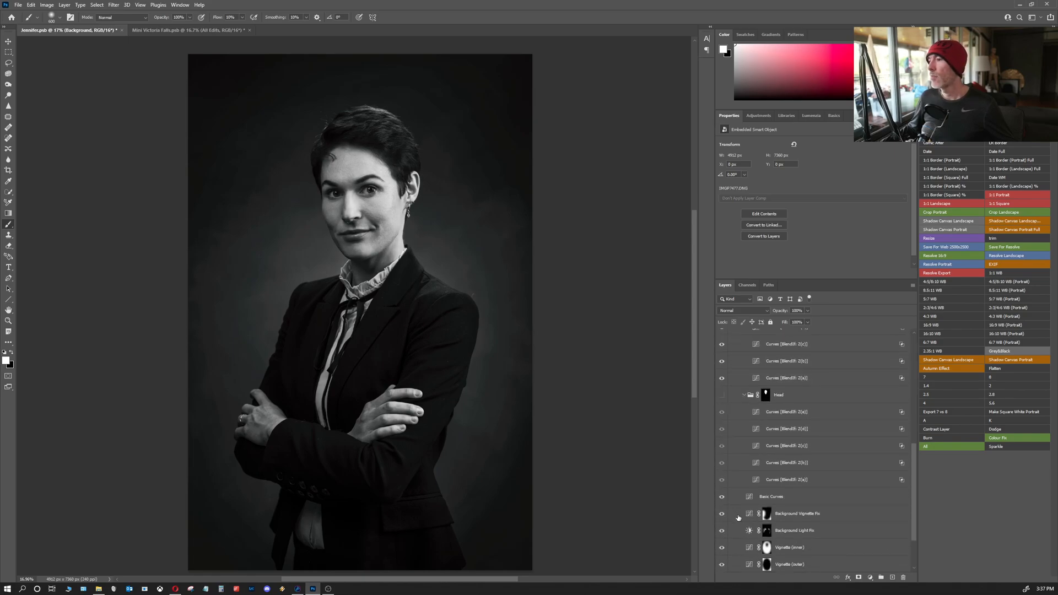
click(722, 502)
click(722, 485)
click(722, 470)
click(722, 469)
click(722, 485)
click(722, 502)
- Try different opacities on the Vignette (outer) layer and set it to 47%
click(849, 507)
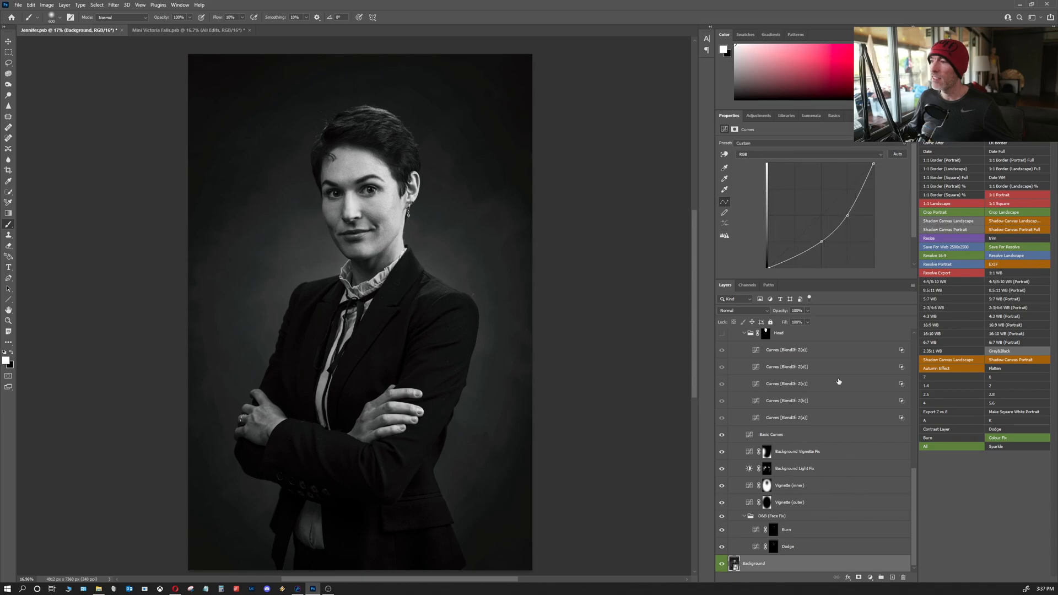
click(807, 312)
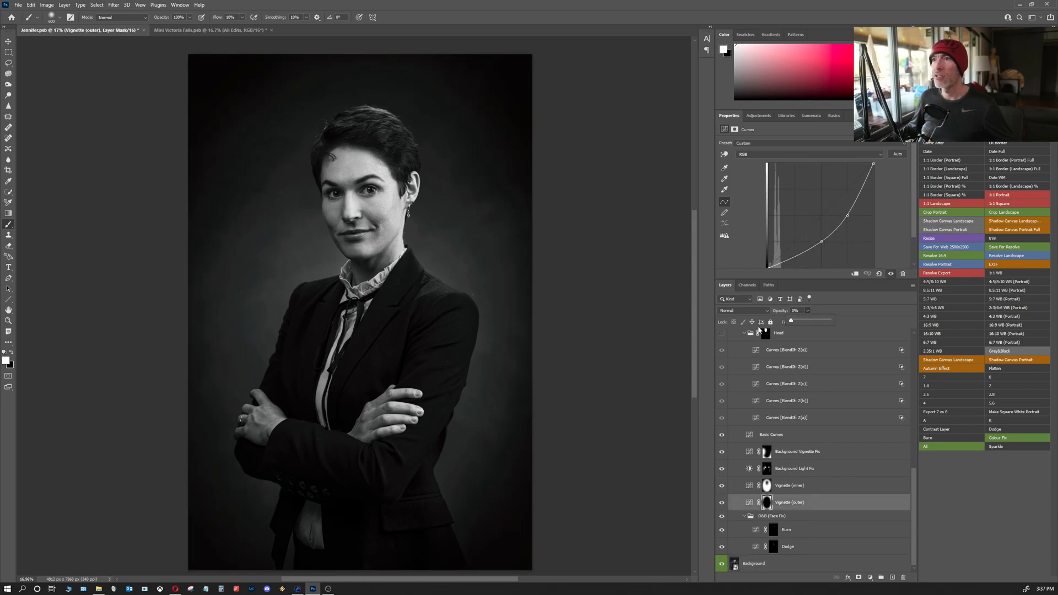
drag(810, 330, 809, 326)
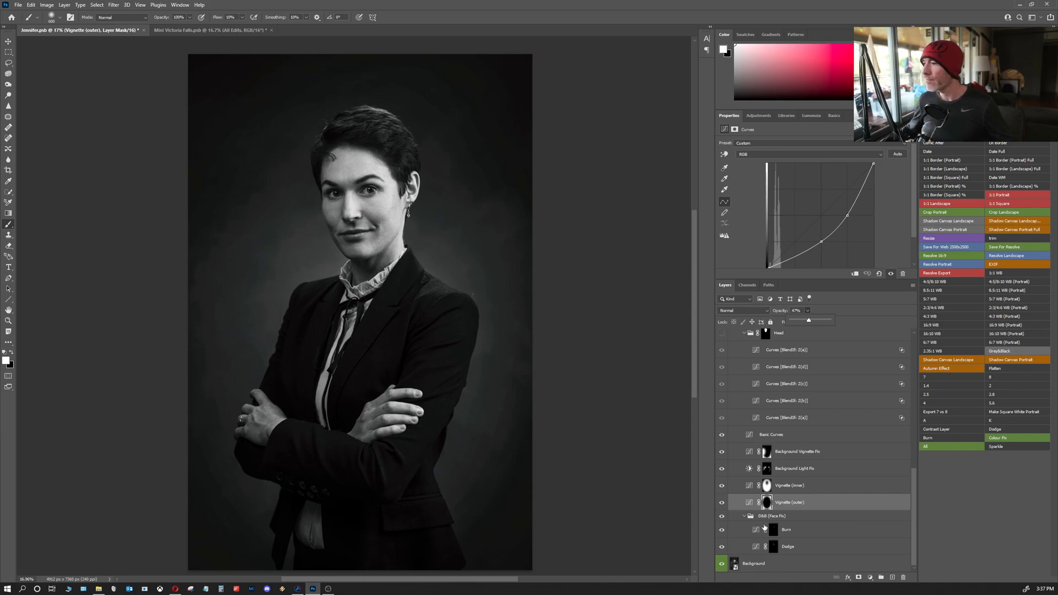
- Compare the face up close with and without the D&B (Face Fix) group
drag(367, 187, 448, 216)
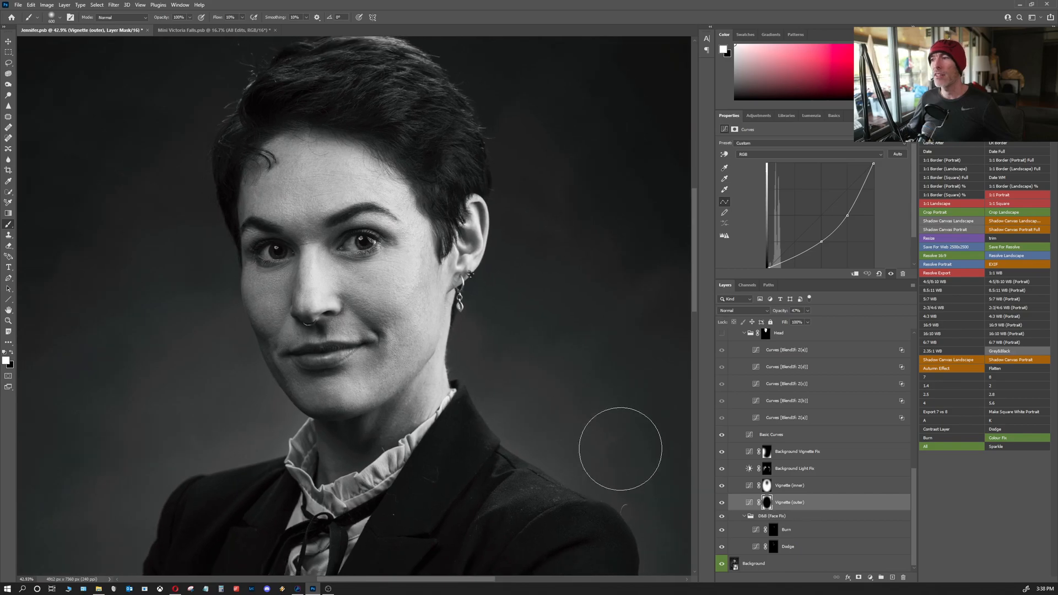
click(723, 518)
click(723, 518)
click(722, 519)
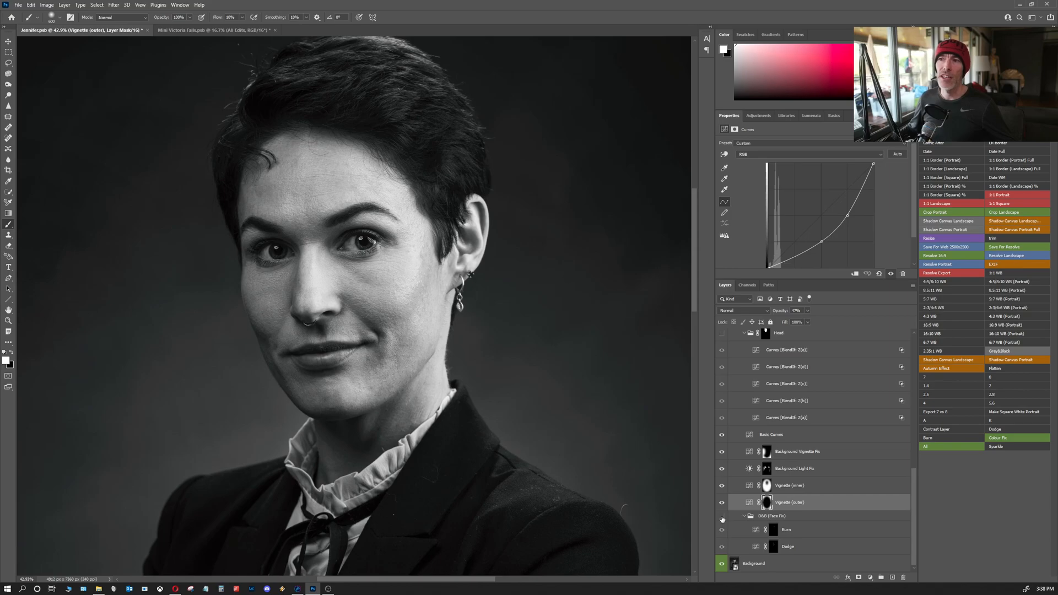
click(723, 517)
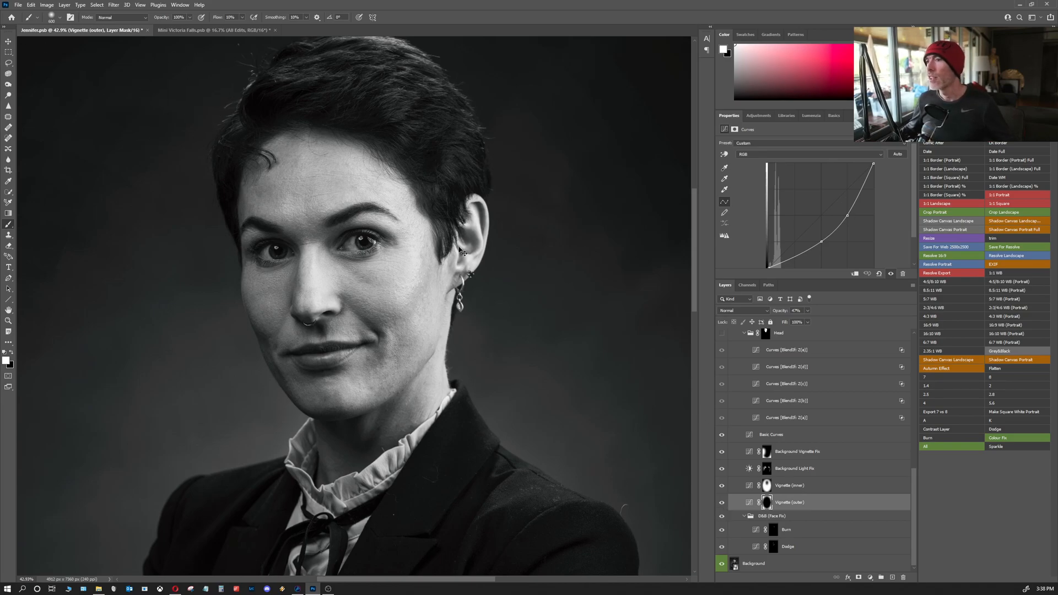
- Undo the vignette opacity, layer visibility and black-and-white changes to restore the colour portrait
key(ctrl+z)
key(ctrl+z)
key(ctrl+z)
key(ctrl+z)
key(ctrl+z)
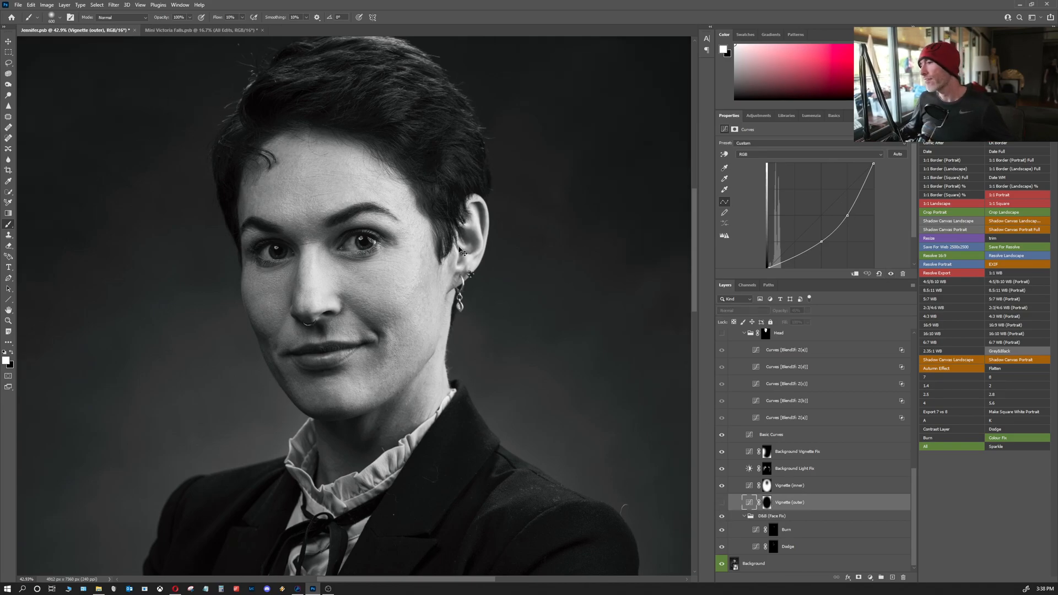
key(ctrl+shift+z)
key(ctrl+shift+z)
key(ctrl+shift+z)
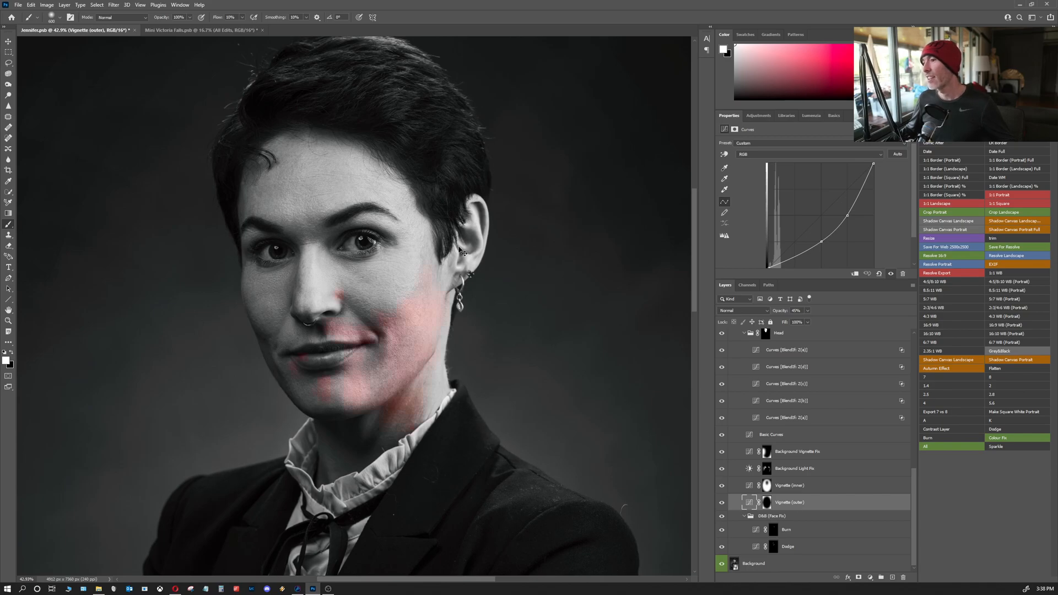
key(ctrl+z)
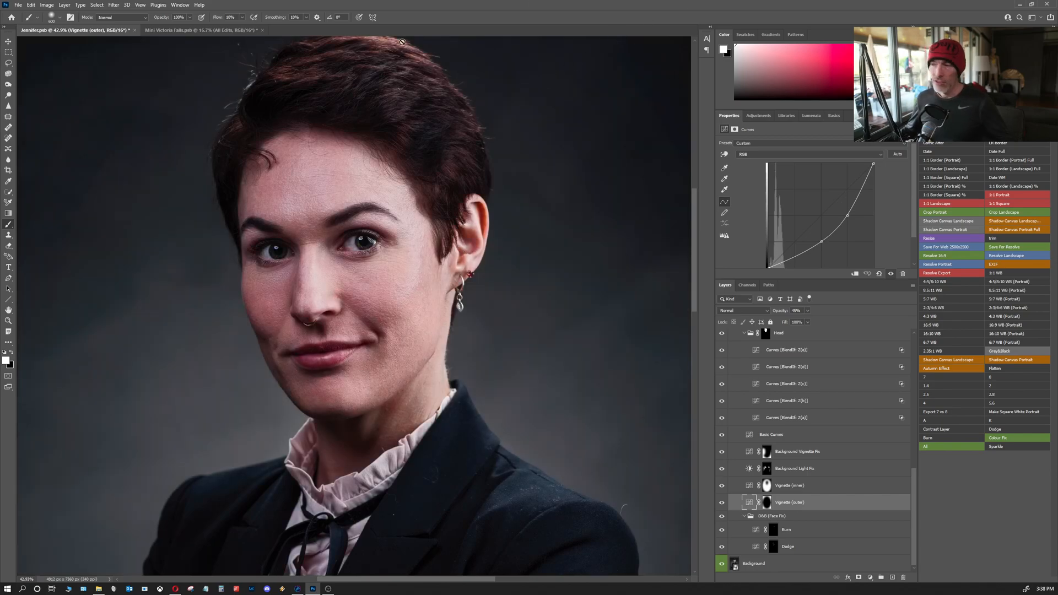
- Show the Clone Work group with its Flyaways and Suit layers, checking the effect on the portrait
drag(350, 281, 342, 306)
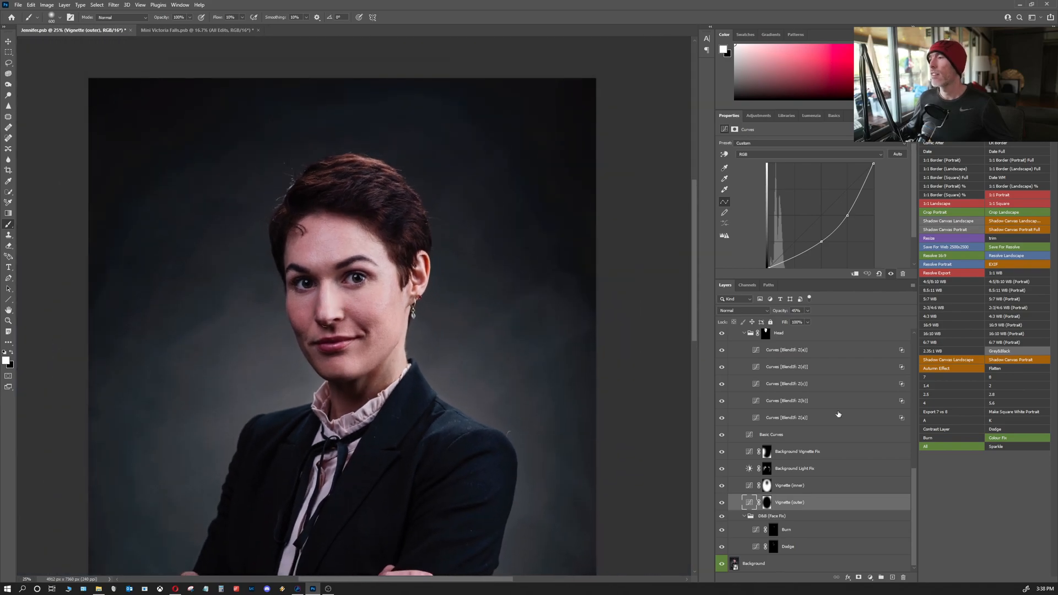
scroll(838, 416, up, 10)
scroll(838, 419, up, 2)
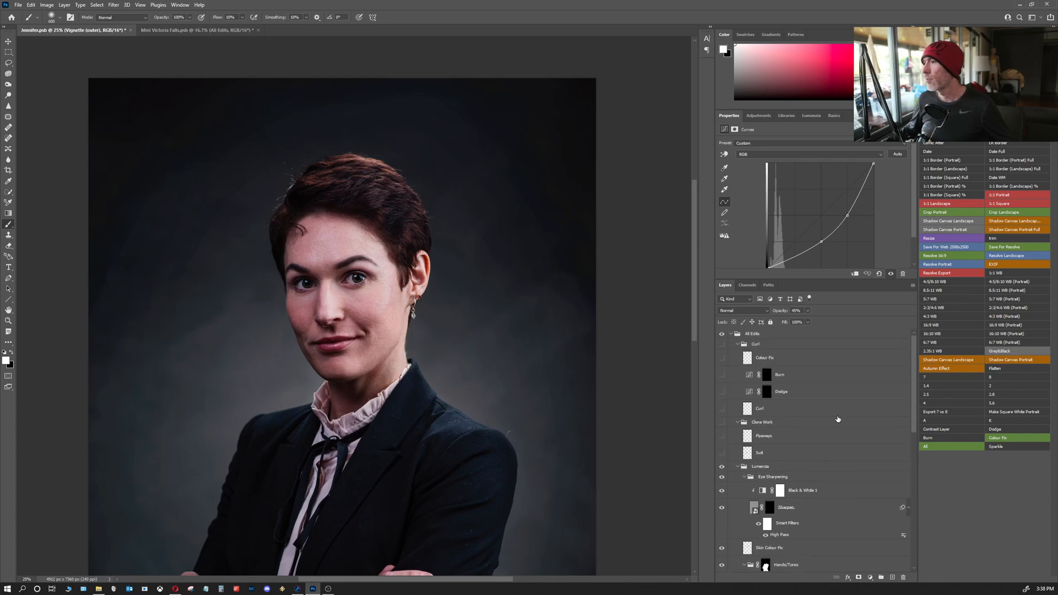
click(723, 436)
click(722, 452)
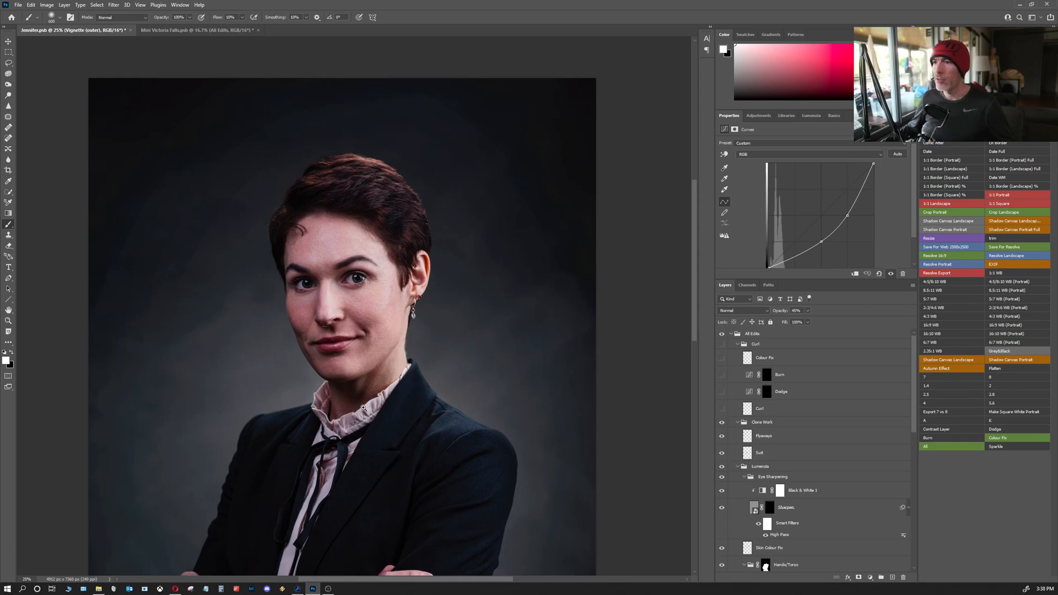
click(722, 455)
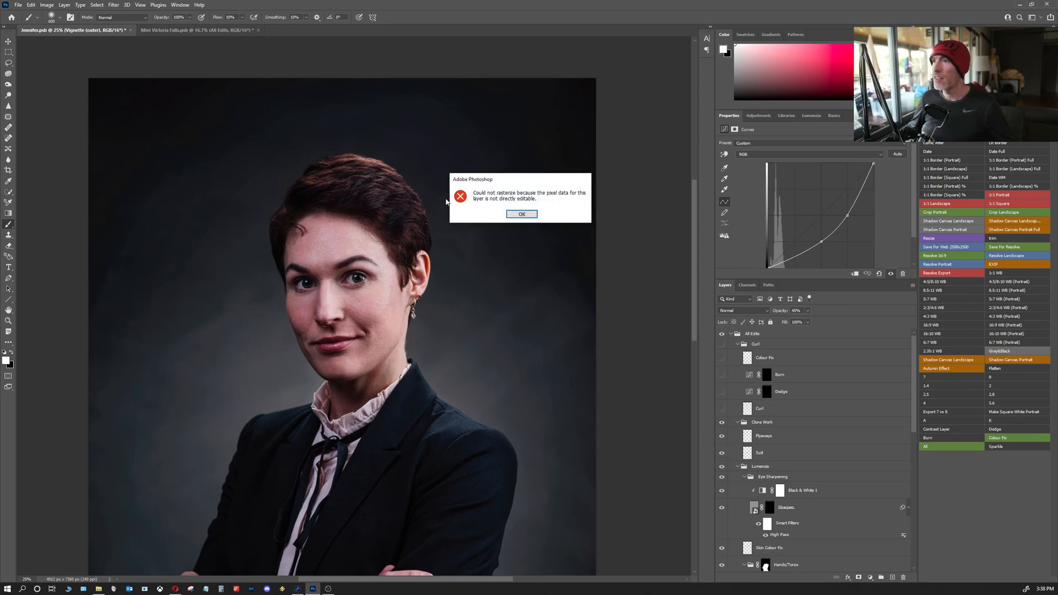
- Compare the jacket shoulder up close with and without the Suit clone layer and select that layer
click(521, 217)
drag(374, 473, 383, 338)
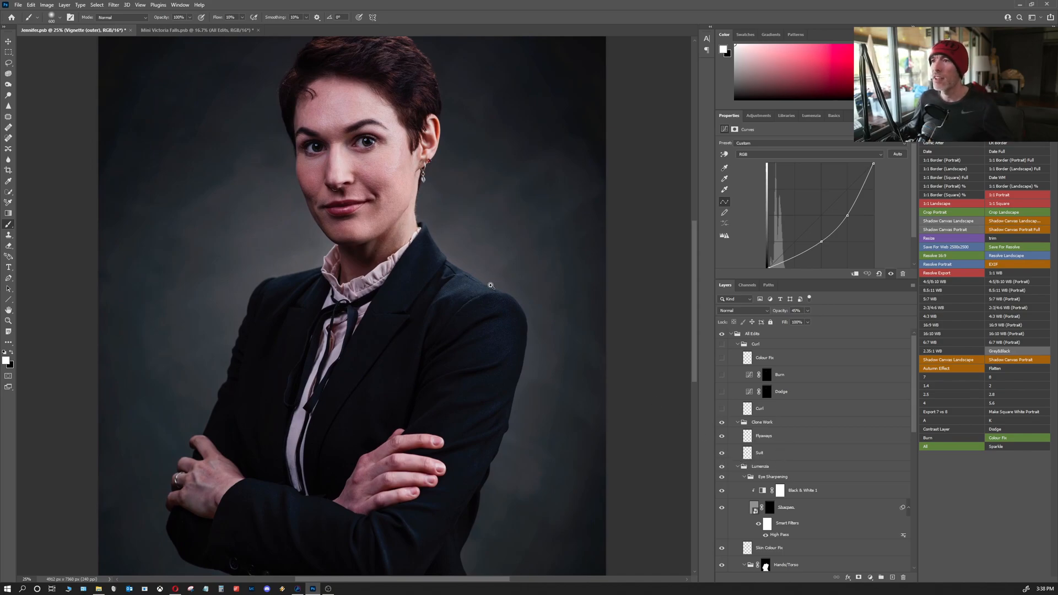
drag(480, 293, 499, 295)
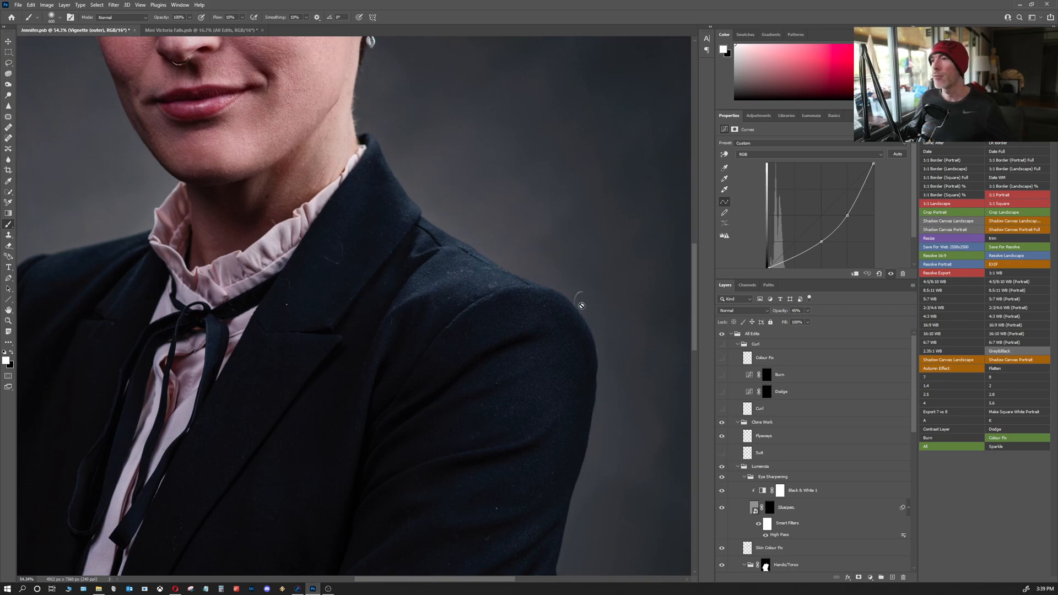
click(722, 452)
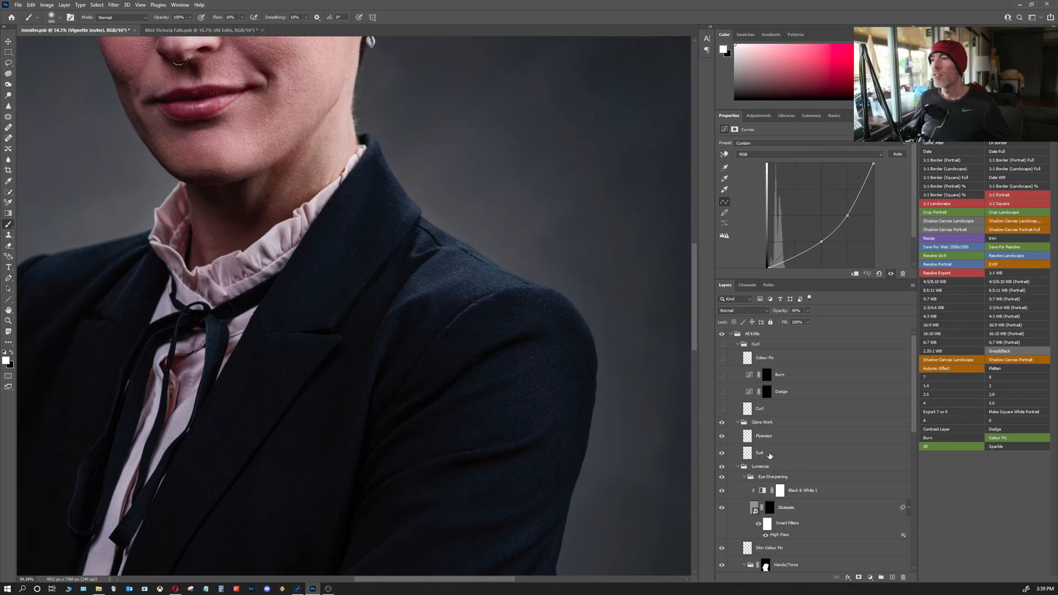
click(770, 453)
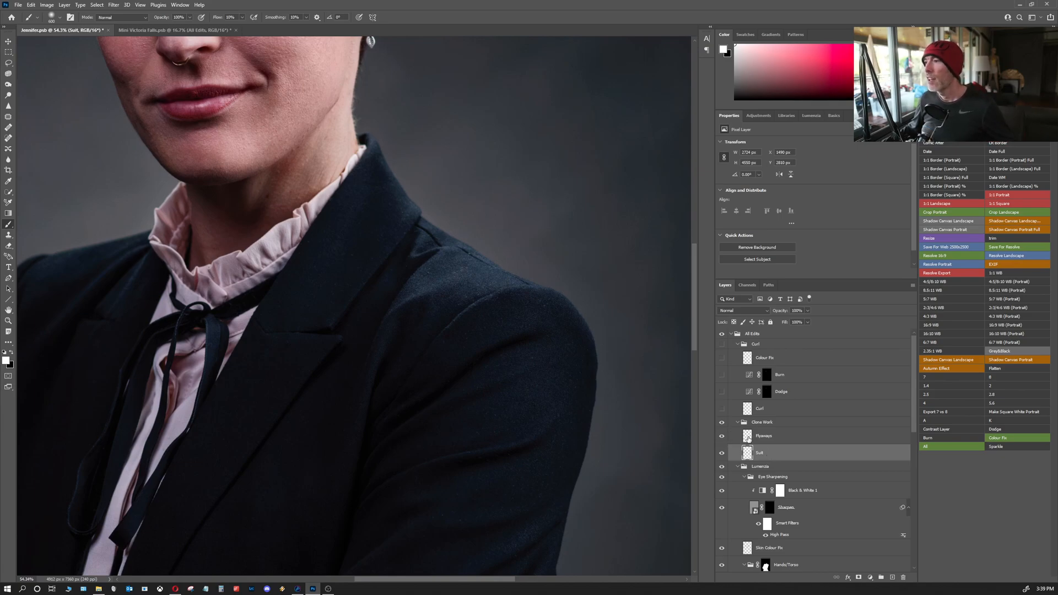
- Compare the hair outline up close with and without the Flyaways layer
drag(259, 226, 371, 576)
click(722, 438)
click(723, 438)
click(722, 438)
click(722, 439)
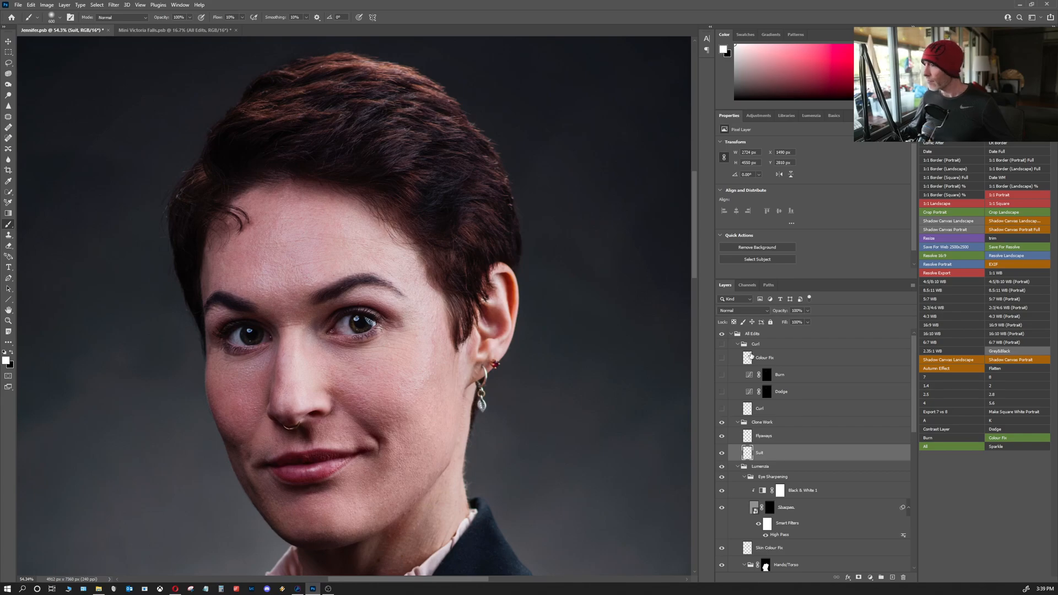
- Show the Curl group's Curl, Dodge, Burn and Colour Fix layers and compare the portrait with and without the group
drag(301, 281, 331, 300)
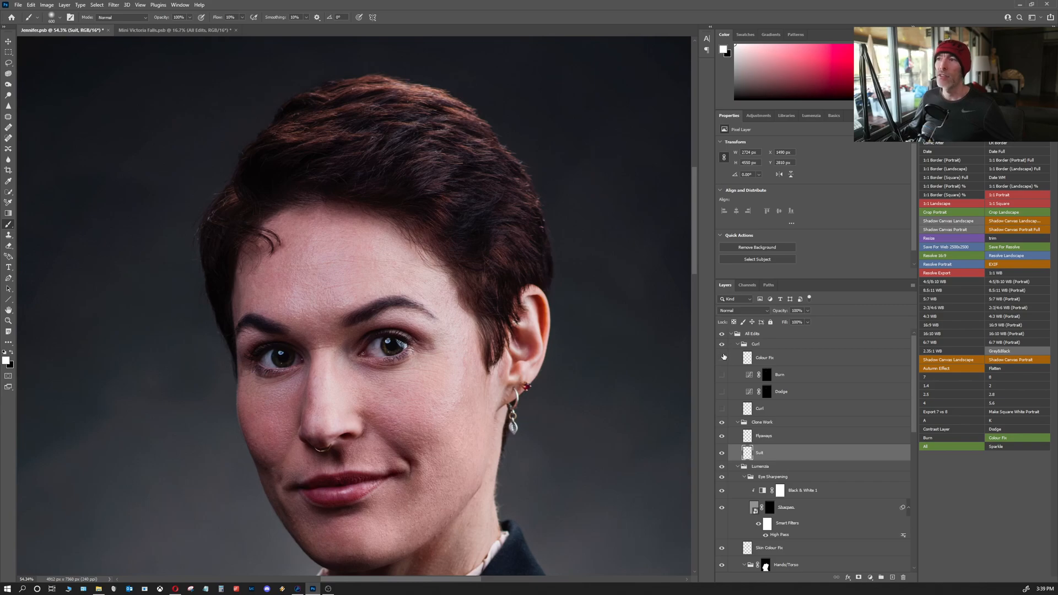
click(722, 408)
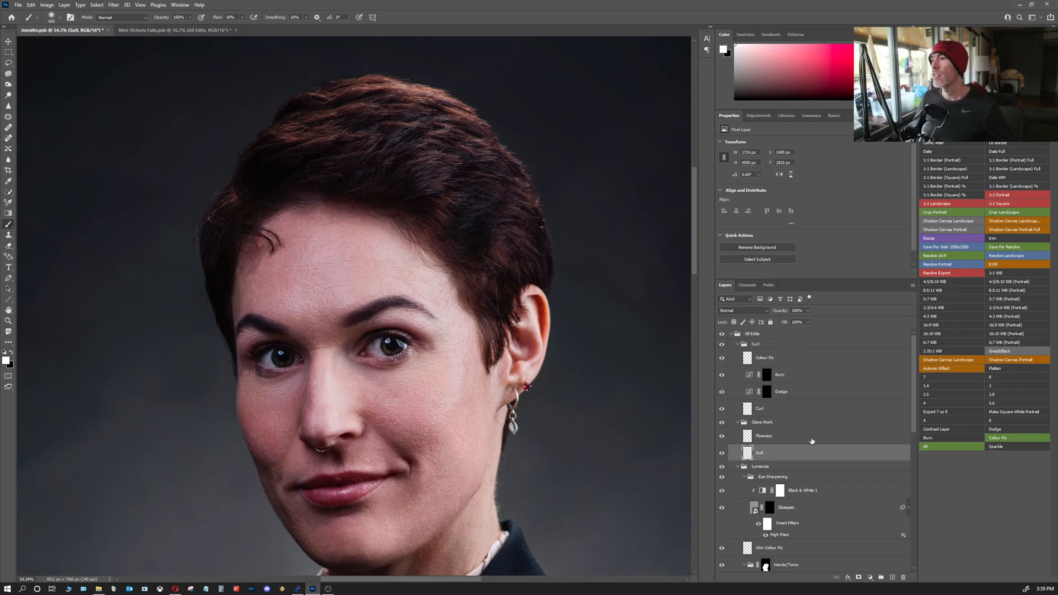
click(721, 344)
click(722, 345)
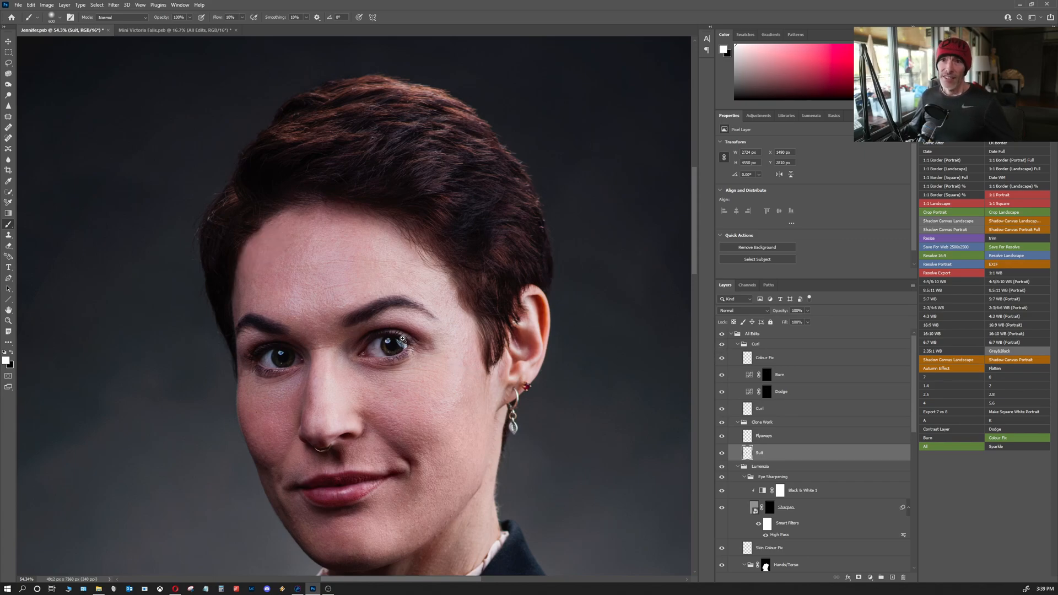
drag(364, 337, 323, 324)
drag(353, 361, 340, 232)
drag(349, 283, 340, 281)
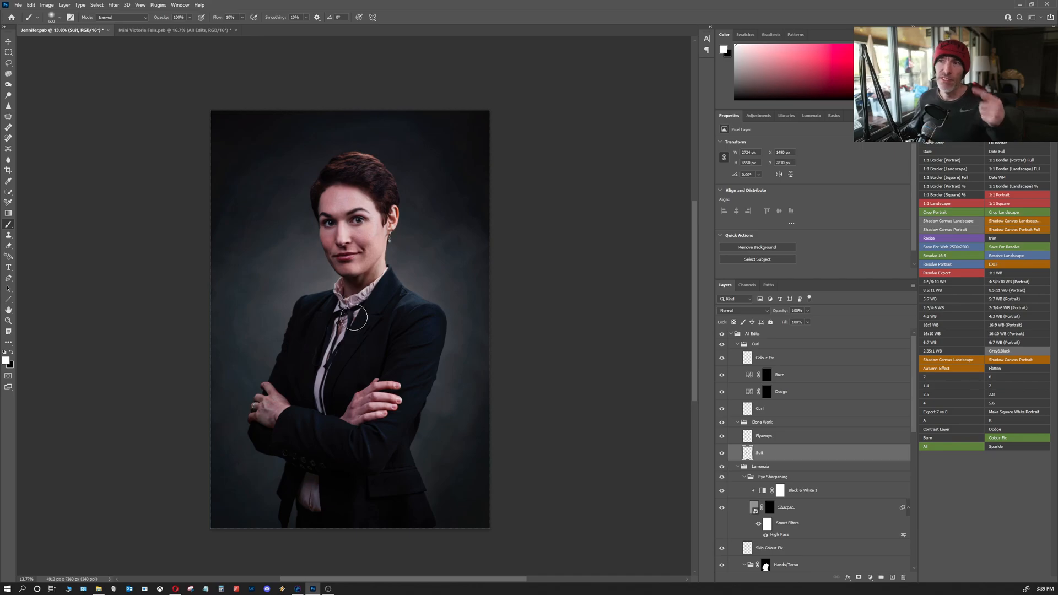
- Switch to the Mini Victoria Falls document, expand the All Edits group and compare the waterfall photo with and without it
click(178, 31)
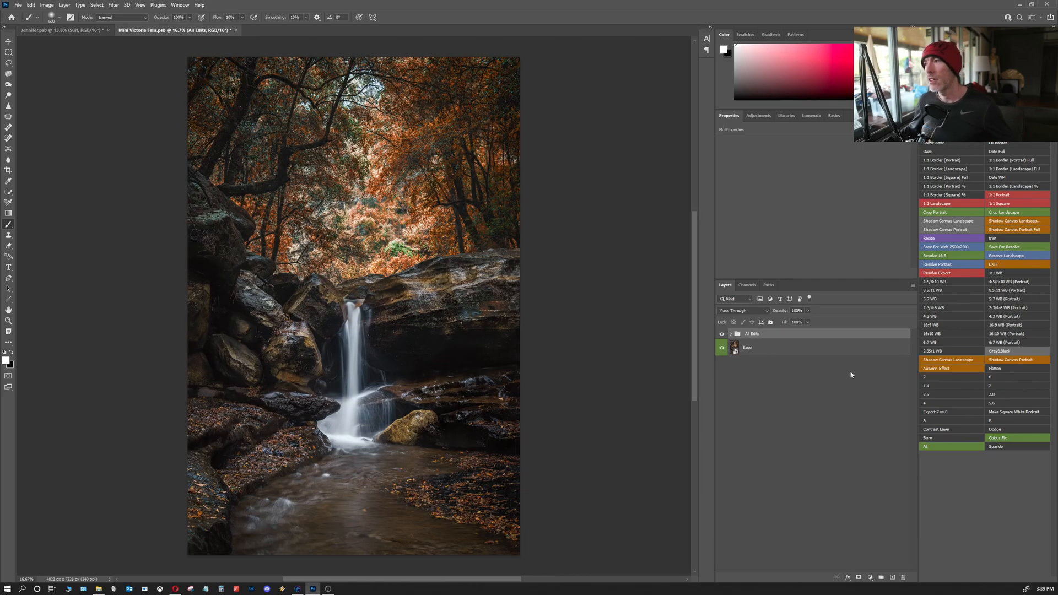
click(731, 335)
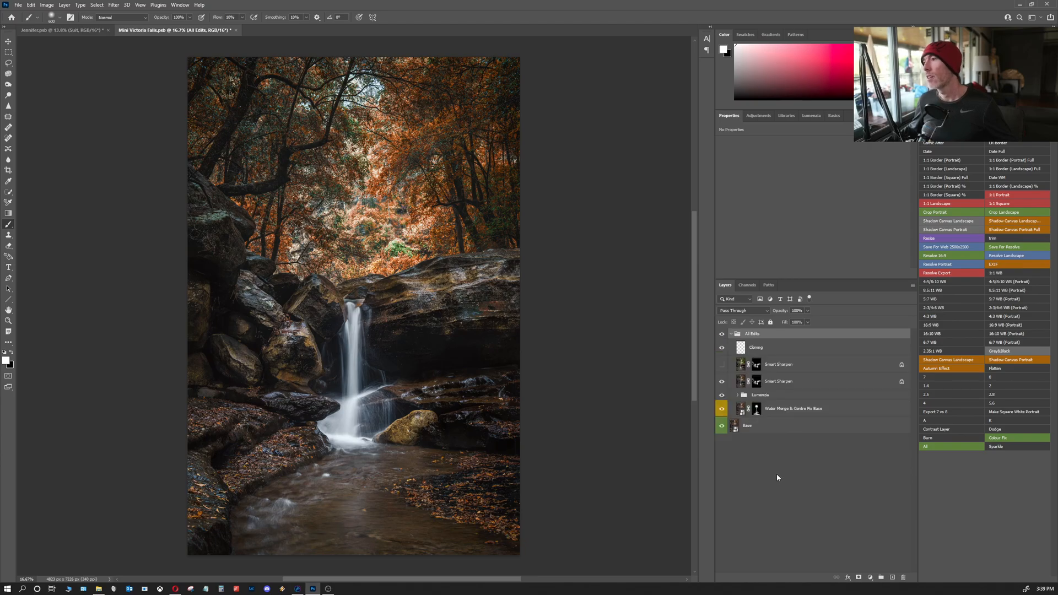
click(723, 335)
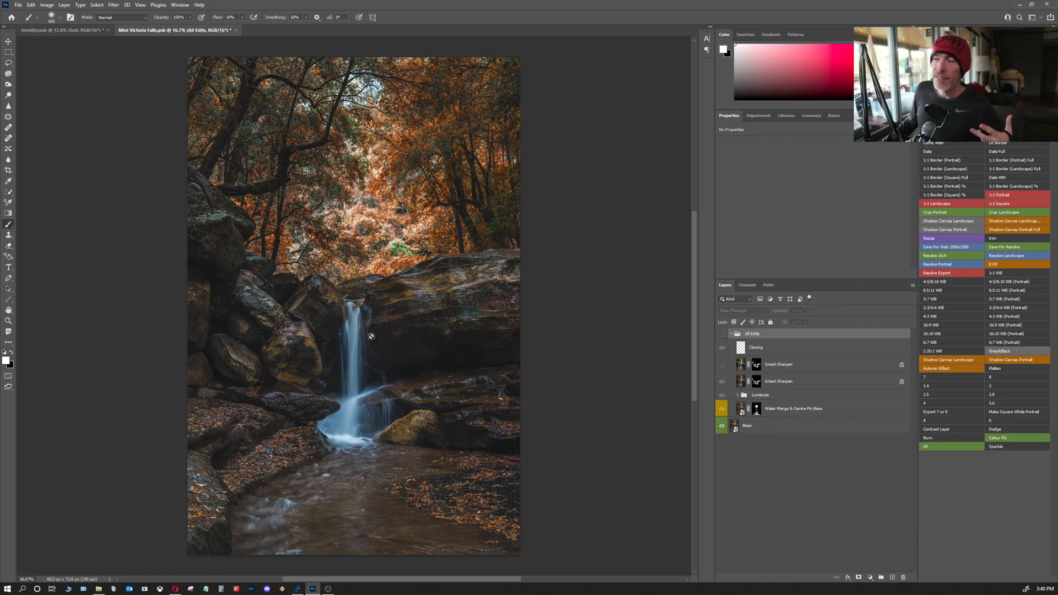
click(722, 334)
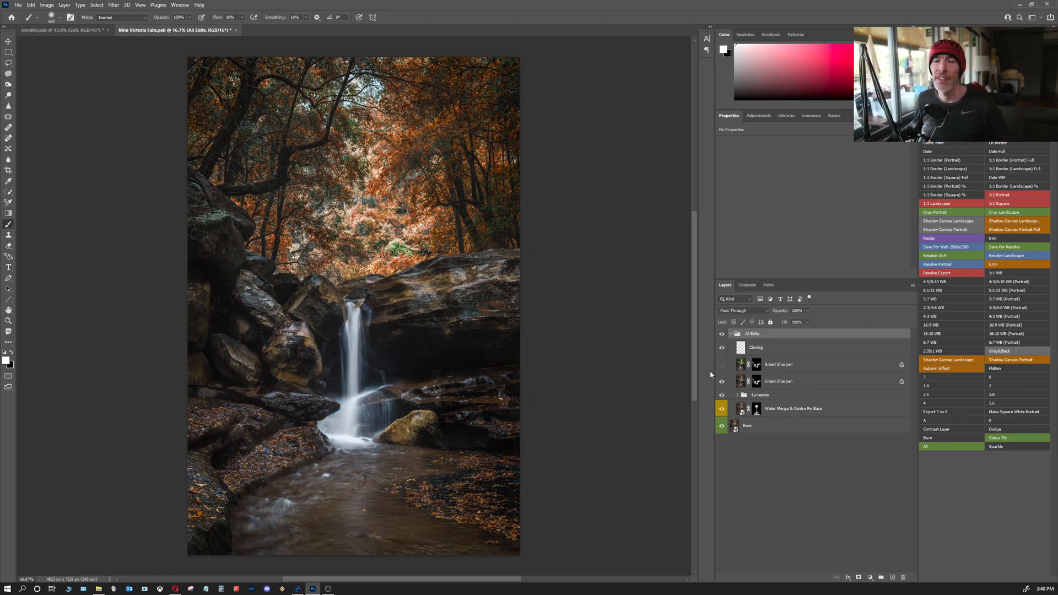
- Expand the Lumenzia group, hide all the layers and show only the Base layer
click(738, 395)
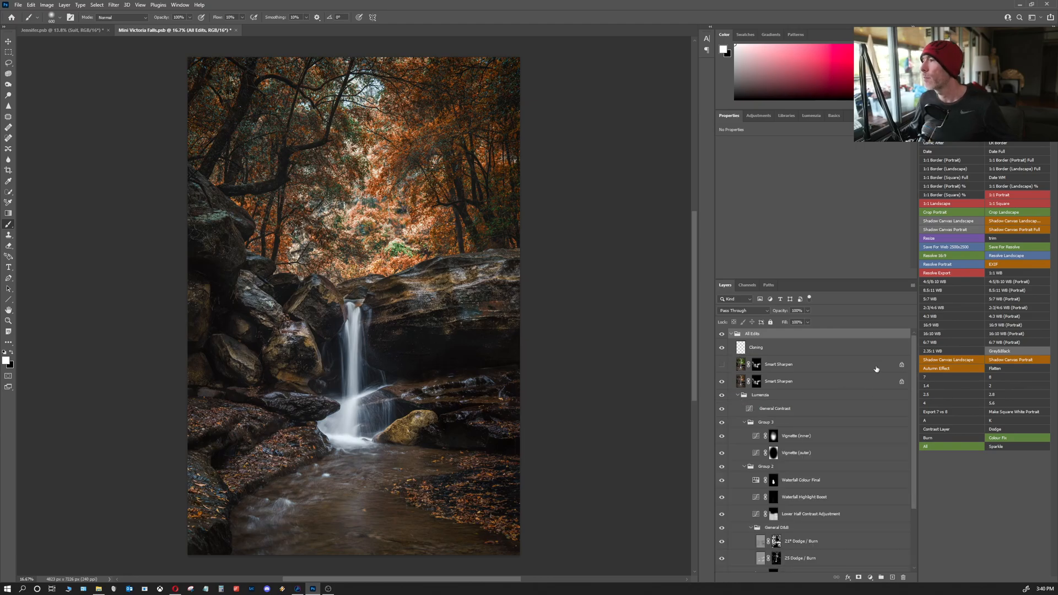
right_click(723, 336)
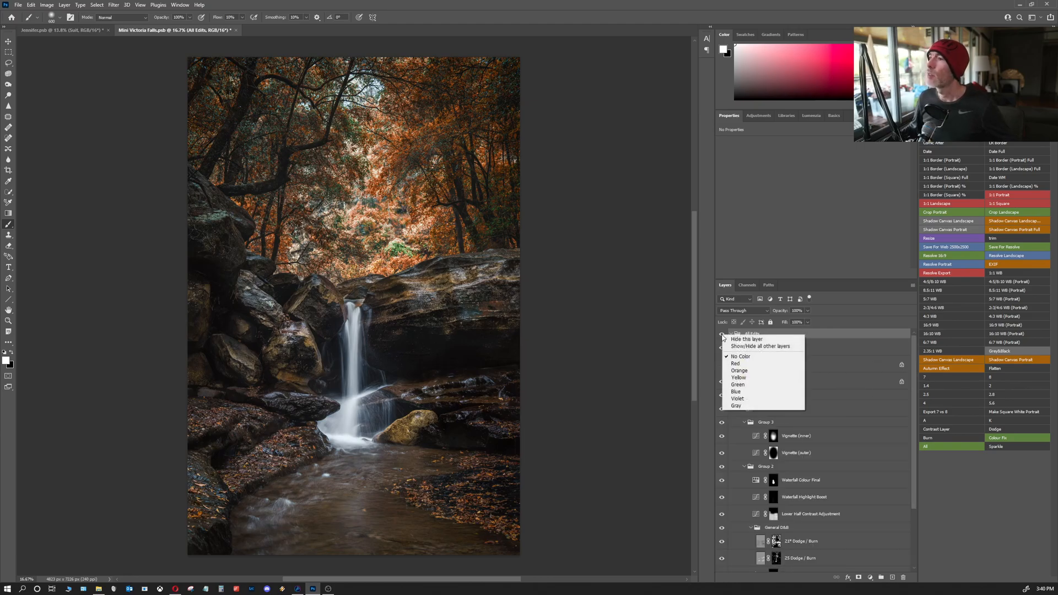
click(741, 344)
drag(915, 355, 916, 462)
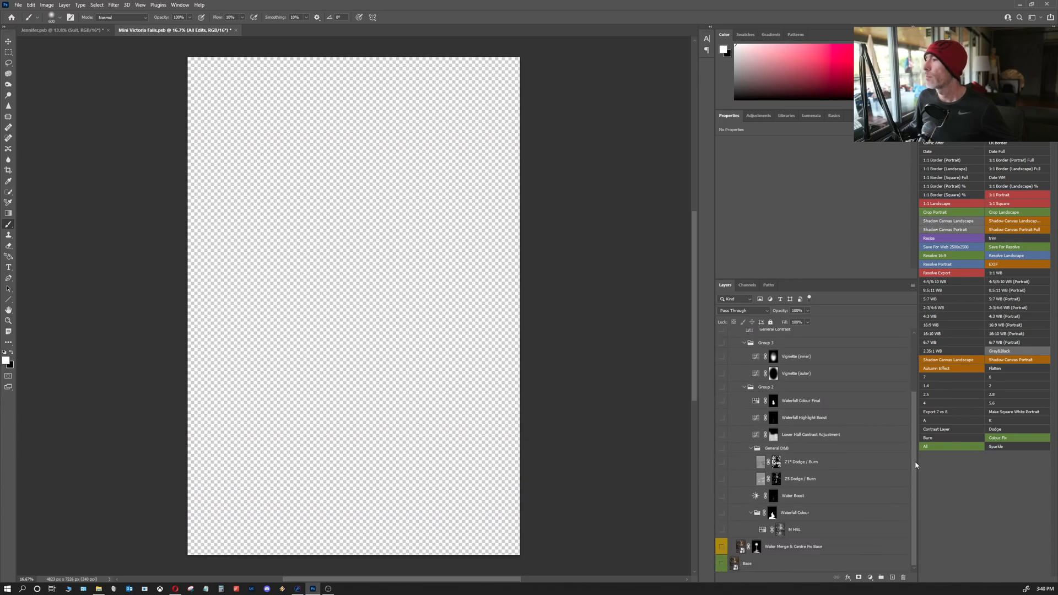
click(722, 564)
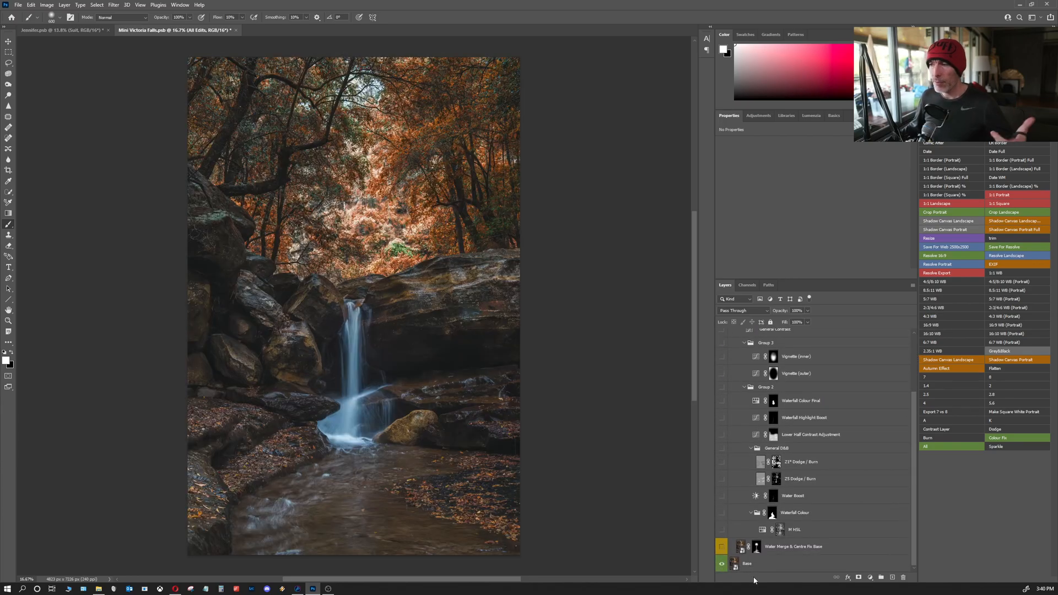
- Show the Water Merge & Centre Fix Base layer, checking its mask and its effect on the waterfall up close
click(721, 548)
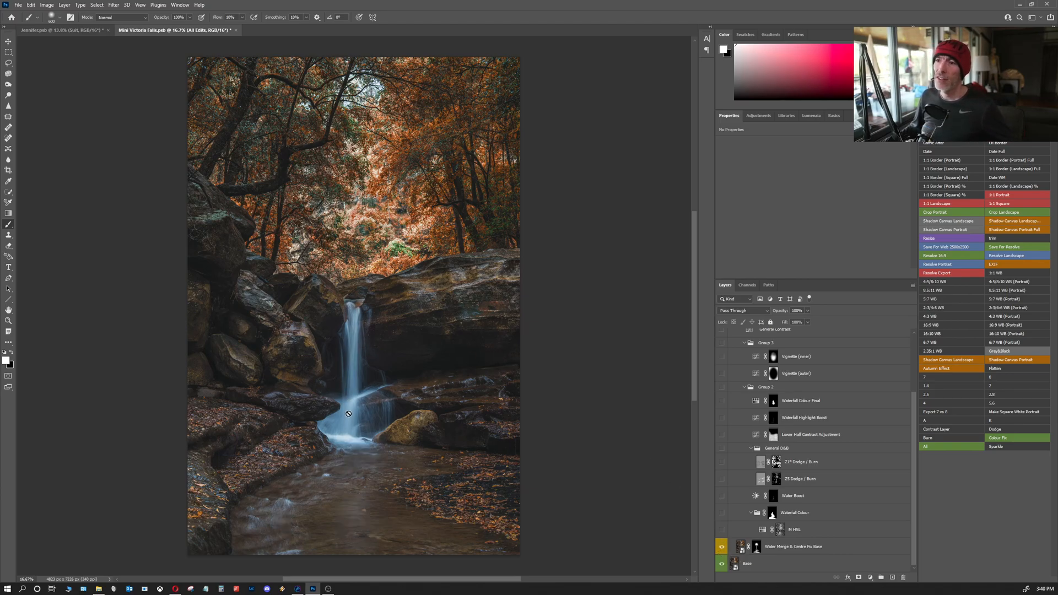
click(723, 548)
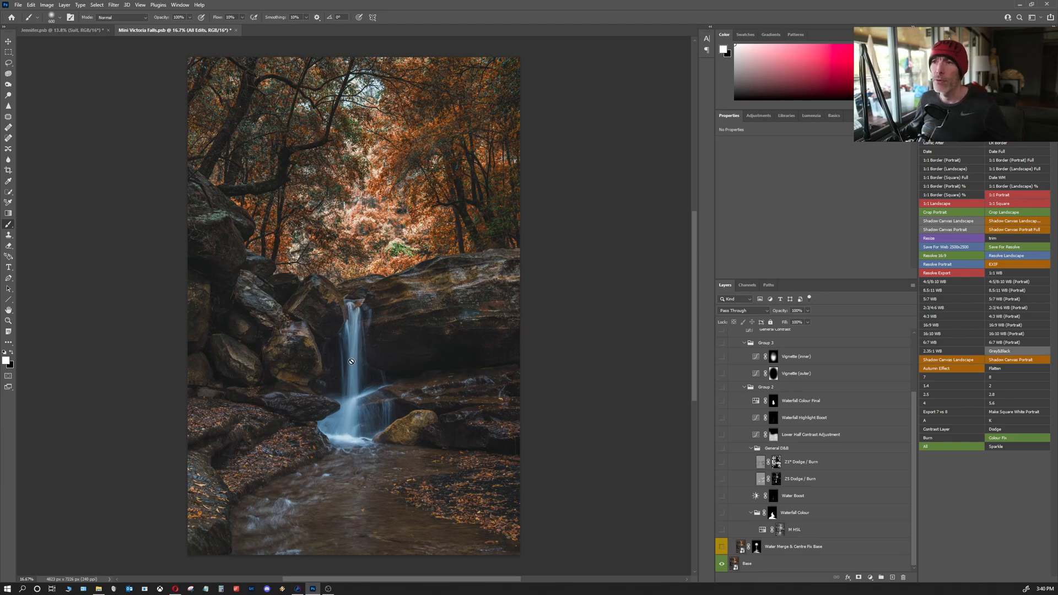
drag(348, 359, 374, 355)
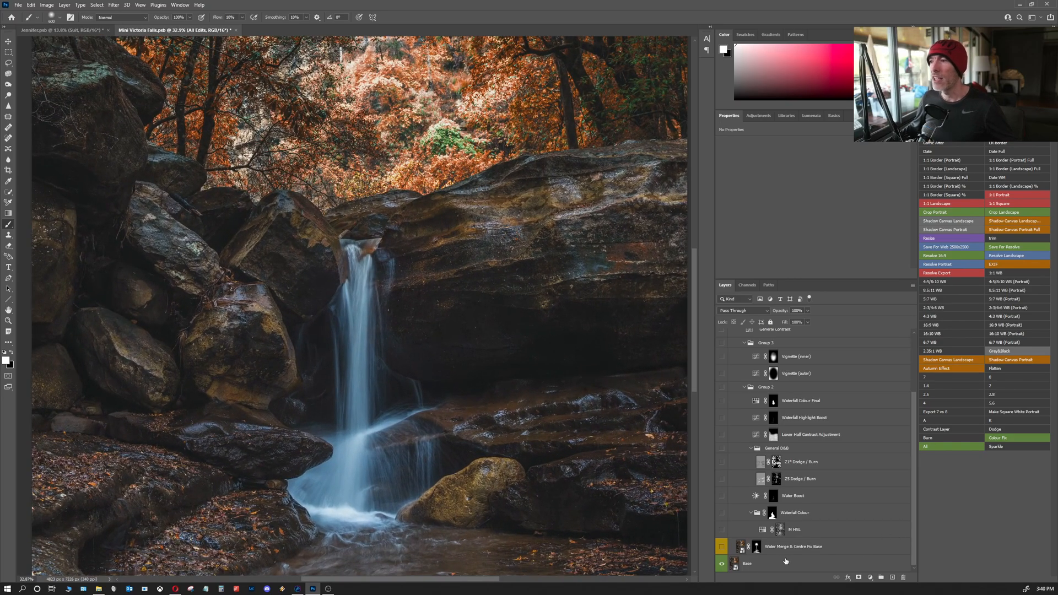
click(722, 546)
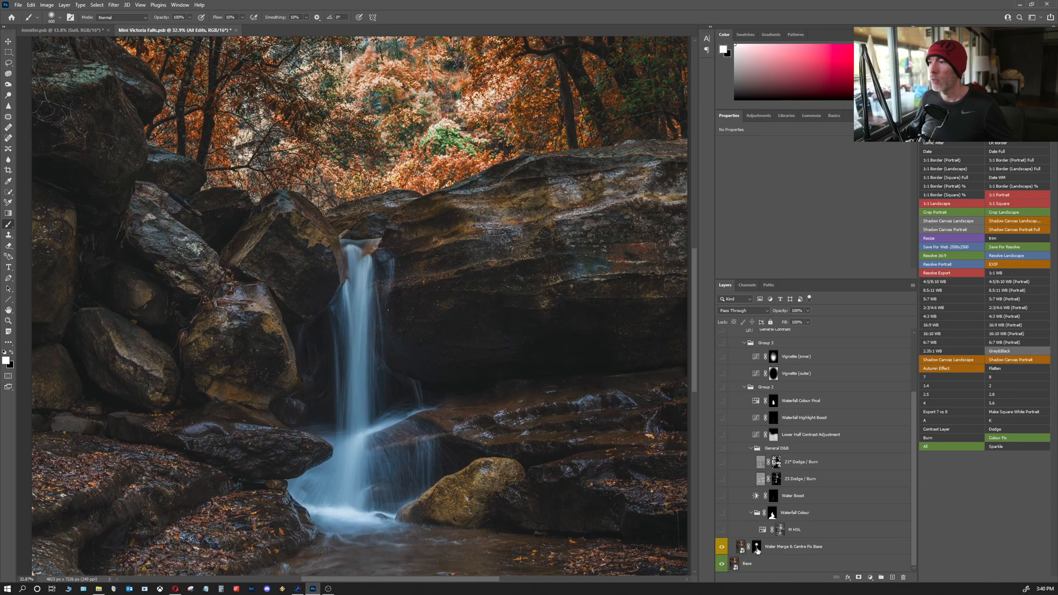
alt+click(758, 550)
alt+click(758, 551)
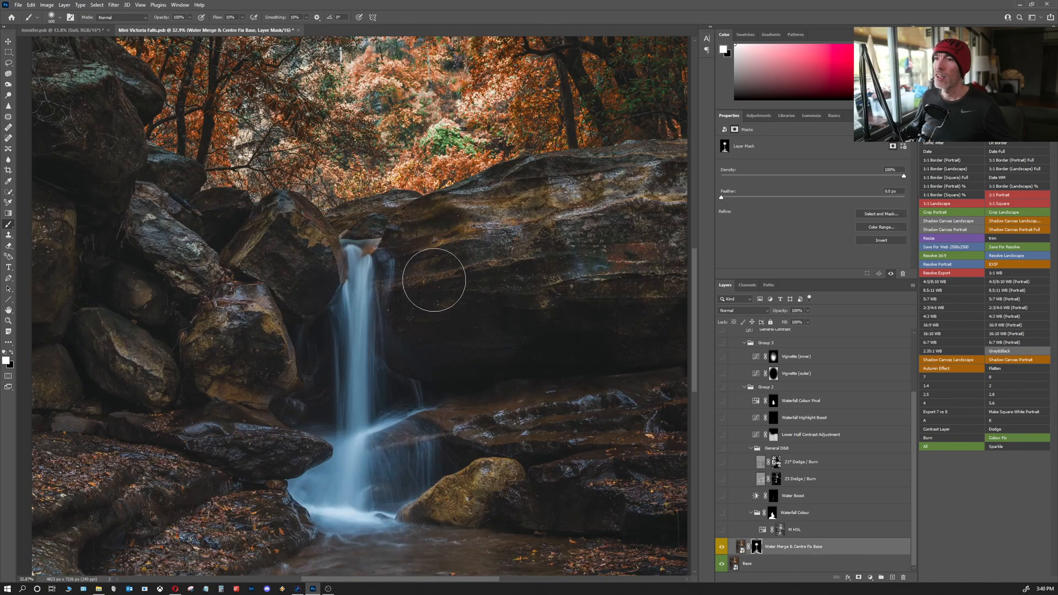
click(721, 548)
click(722, 548)
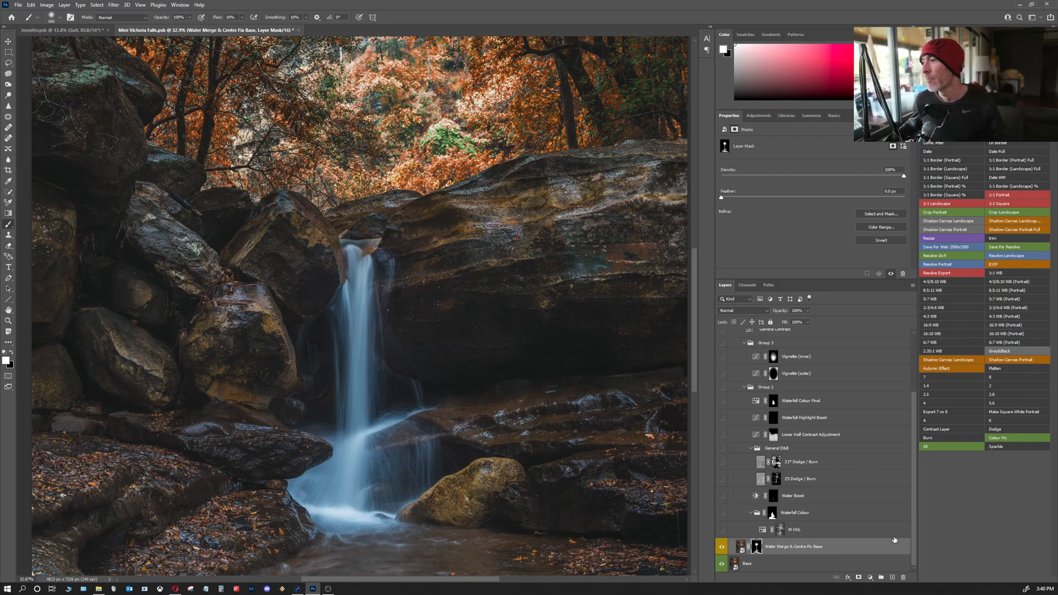
- Show the M HSL layer in the Waterfall Colour group, inspect its luminosity mask and select the group's mask
click(721, 530)
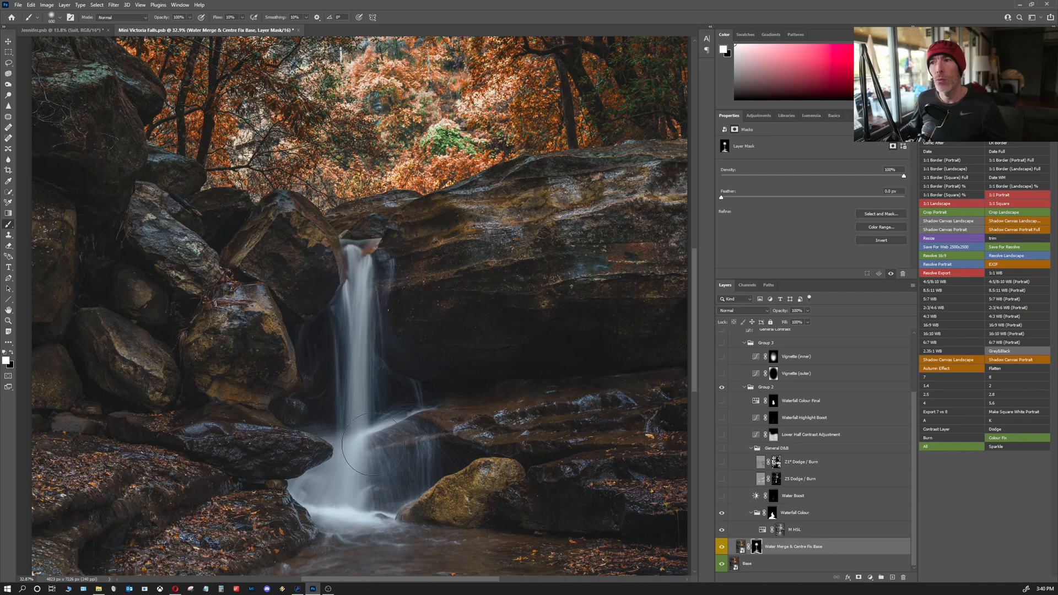
alt+click(780, 530)
key(ctrl+0)
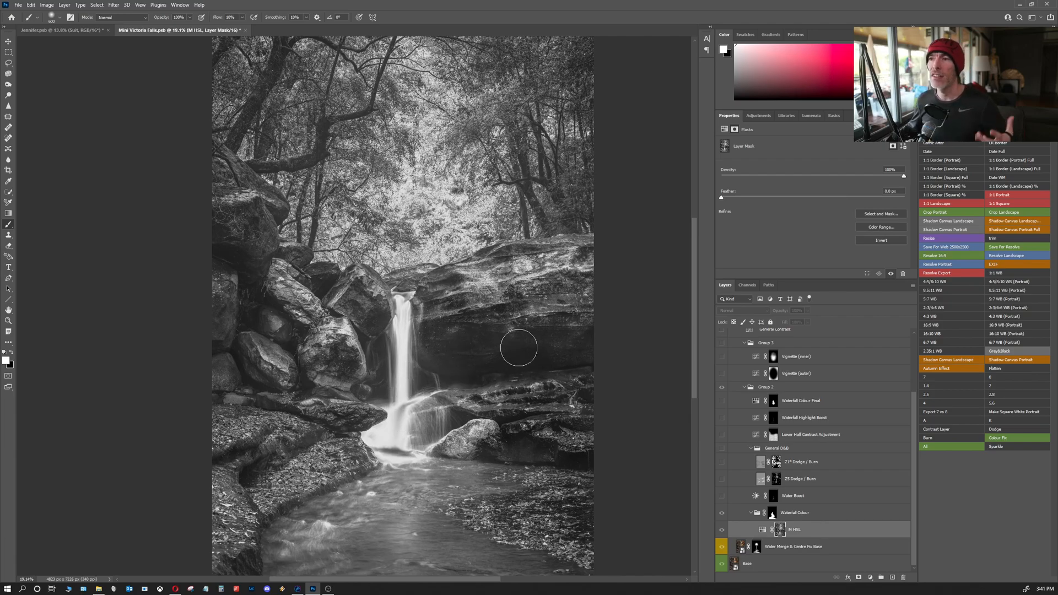
click(772, 514)
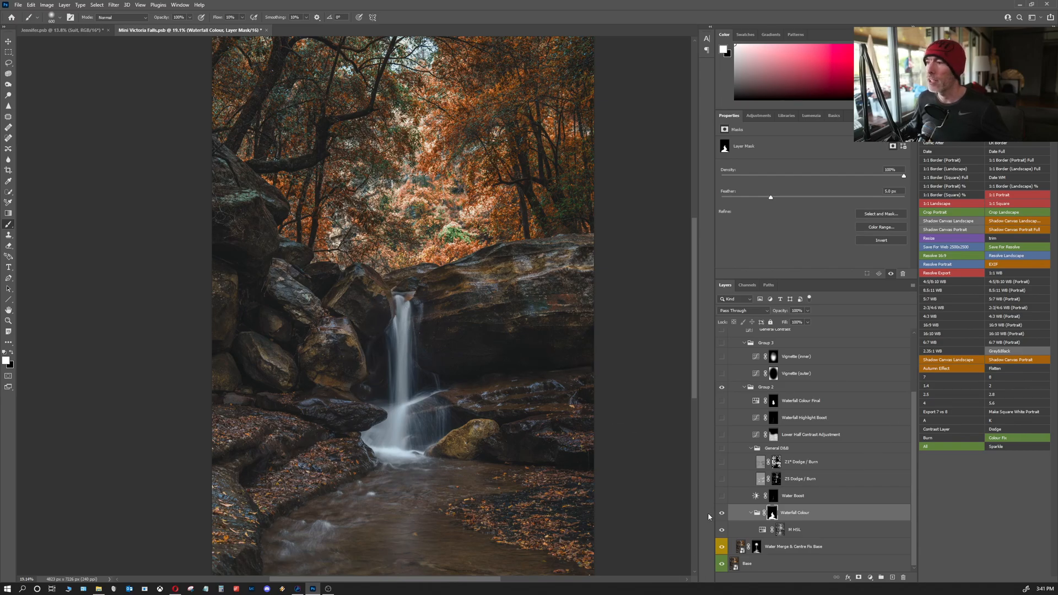
- Compare the waterfall's colour with and without the M HSL layer, leaving the layer visible
click(723, 529)
click(723, 530)
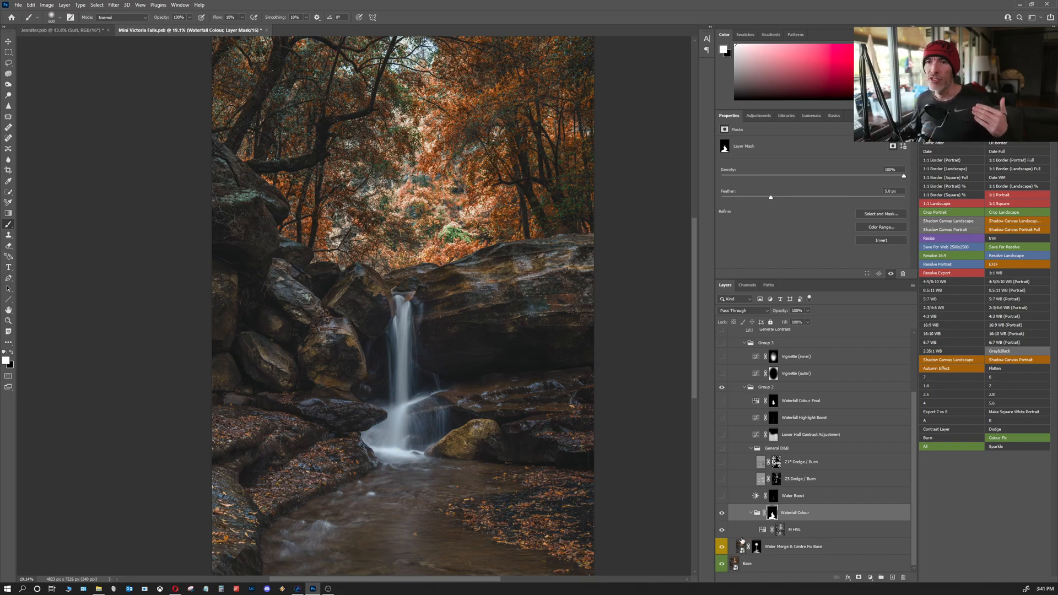
click(721, 529)
click(722, 529)
click(721, 529)
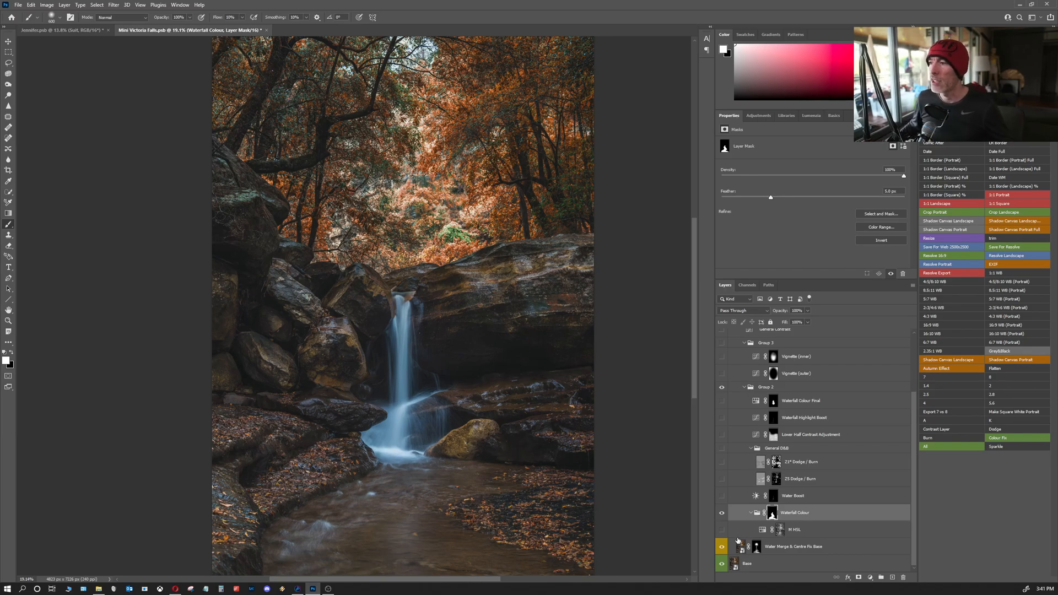
click(722, 530)
- Show the Water Boost layer and compare its effect on the waterfall up close
click(721, 496)
click(722, 496)
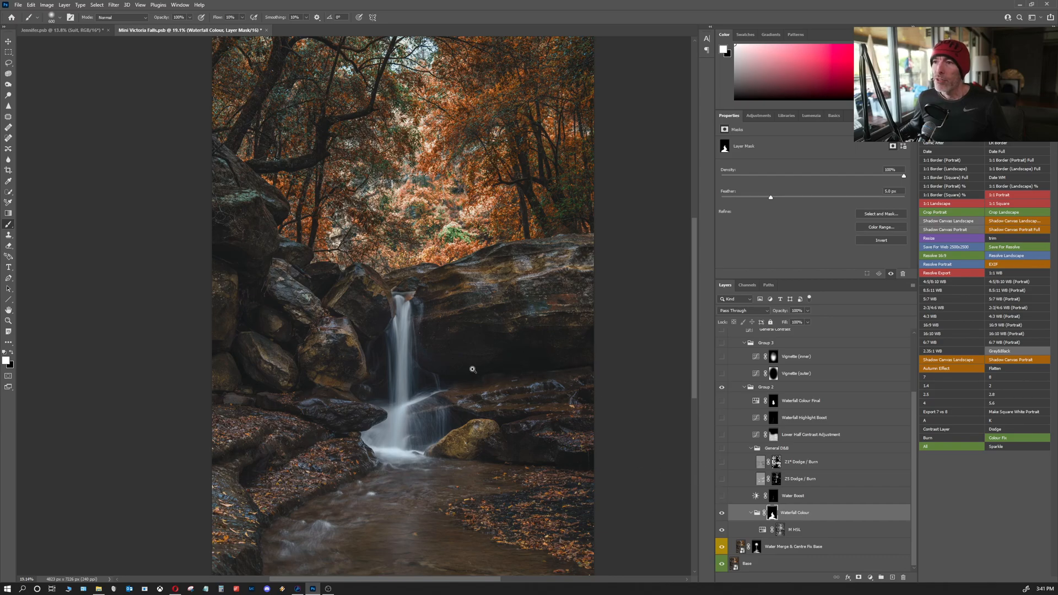
ctrl+click(386, 385)
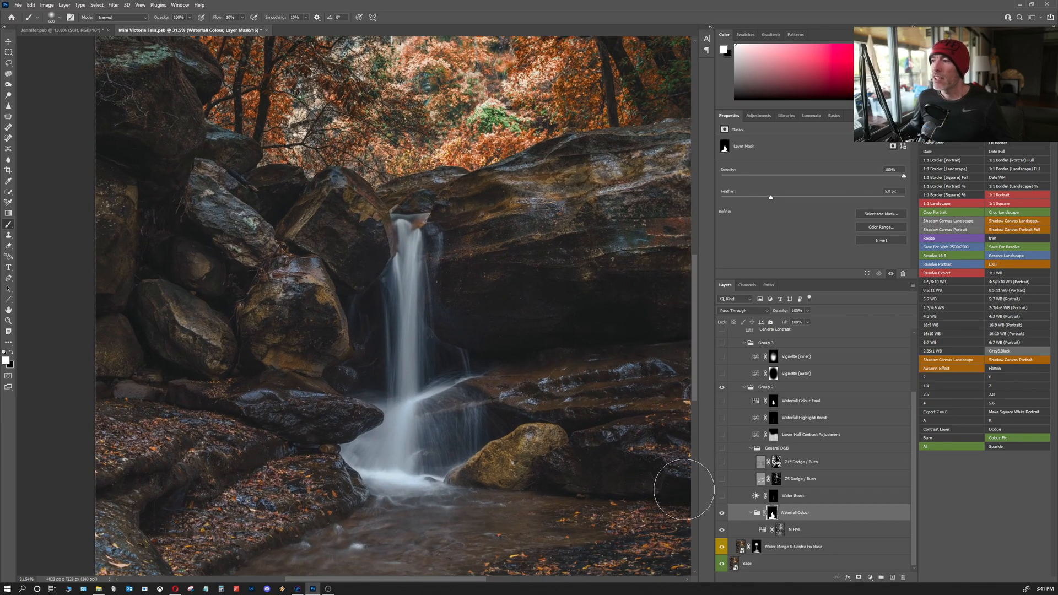
click(721, 496)
click(722, 497)
click(722, 497)
click(721, 497)
click(721, 497)
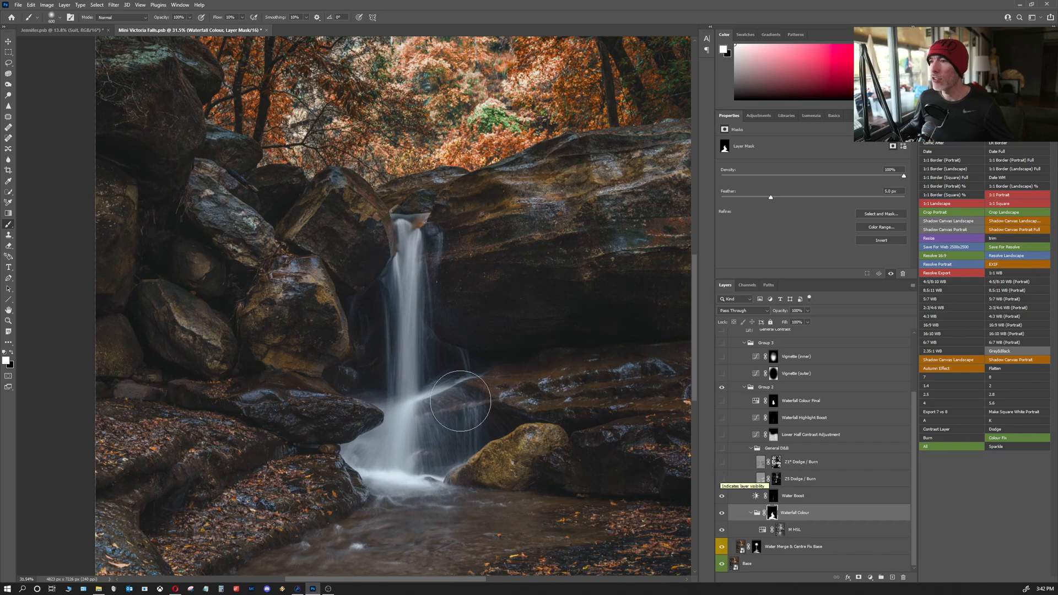
- Show both Dodge / Burn layers in the General D&B group and the Lower Half Contrast Adjustment layer
drag(445, 346, 449, 377)
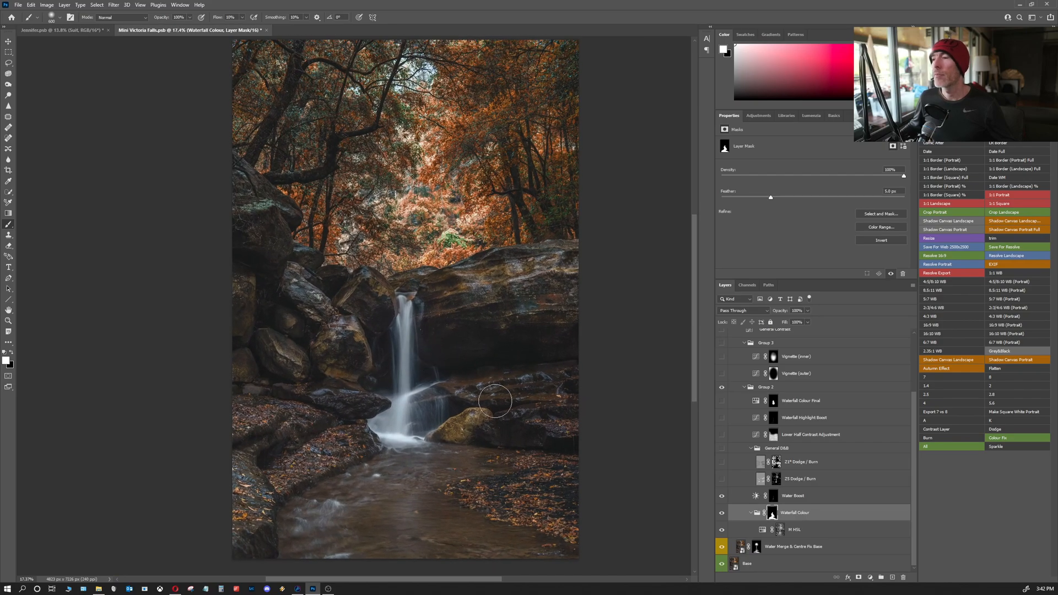
click(722, 478)
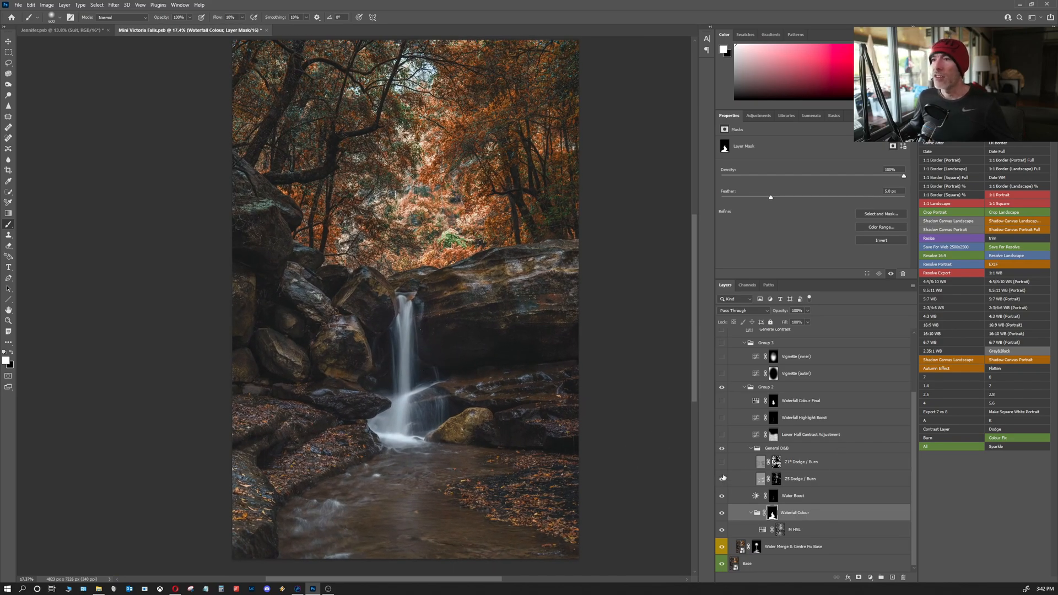
click(722, 463)
click(722, 463)
click(723, 464)
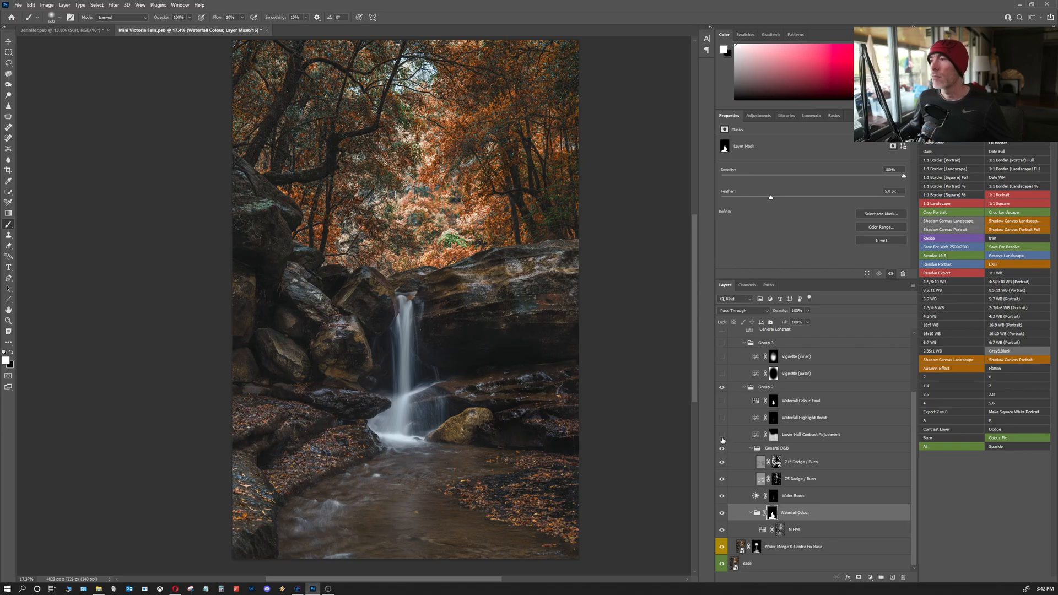
click(723, 436)
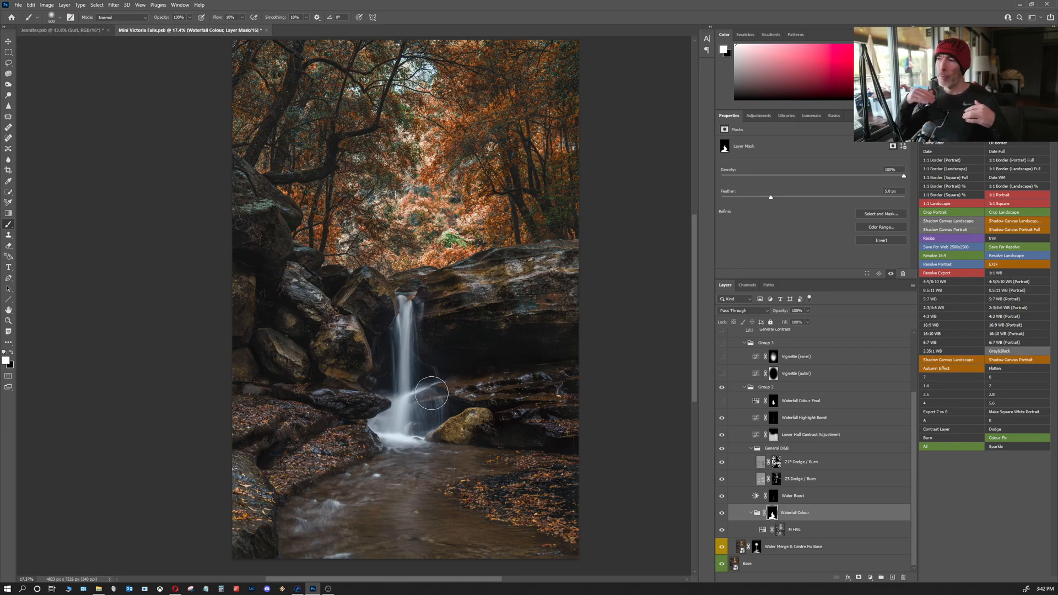
- Show the Waterfall Colour Final layer in Group 2 and both Vignette layers in Group 3
click(813, 407)
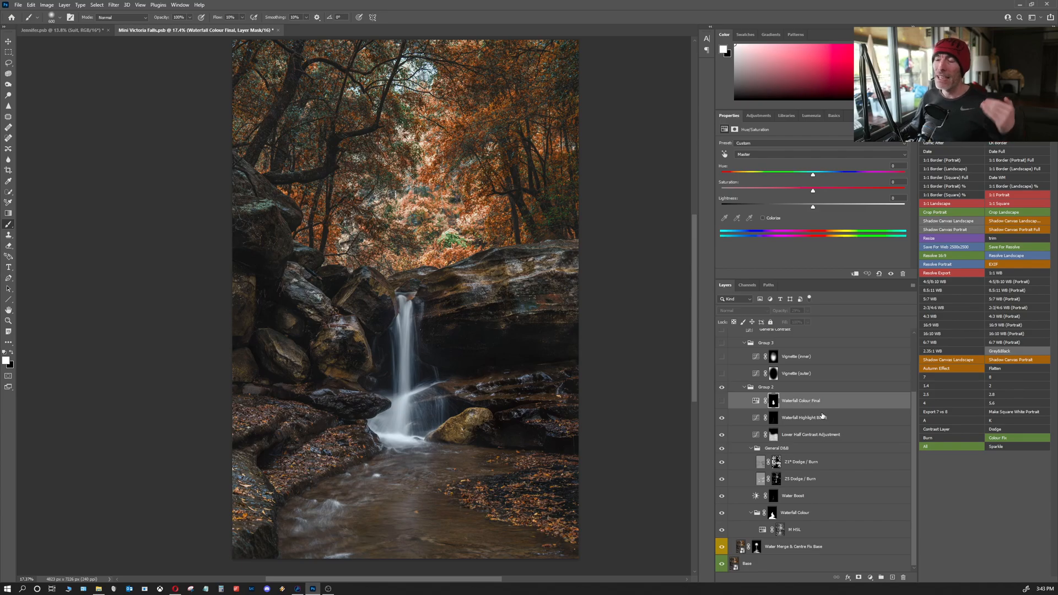
click(721, 402)
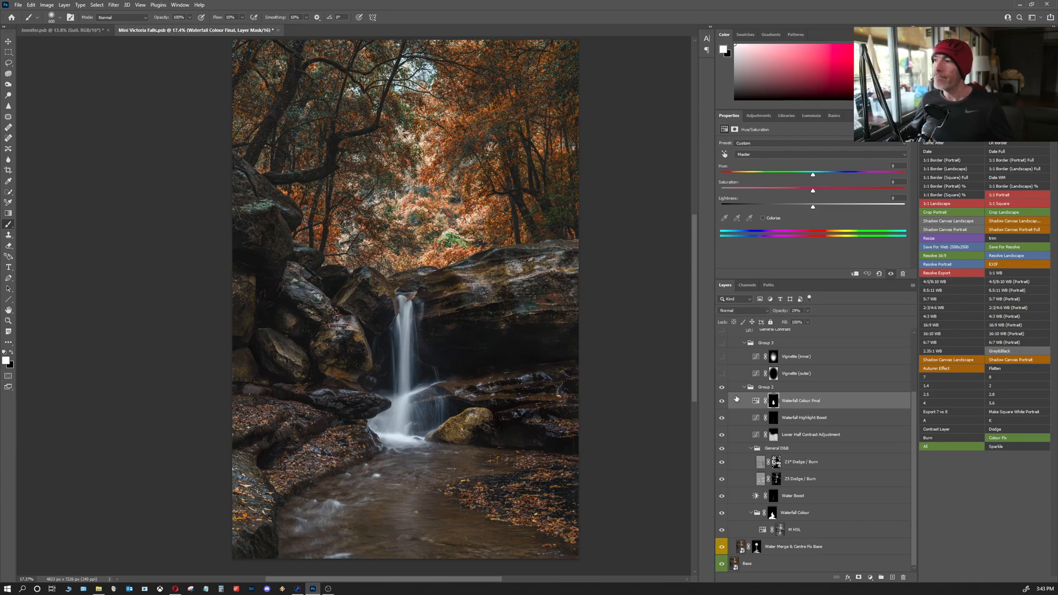
scroll(718, 435, up, 4)
click(722, 447)
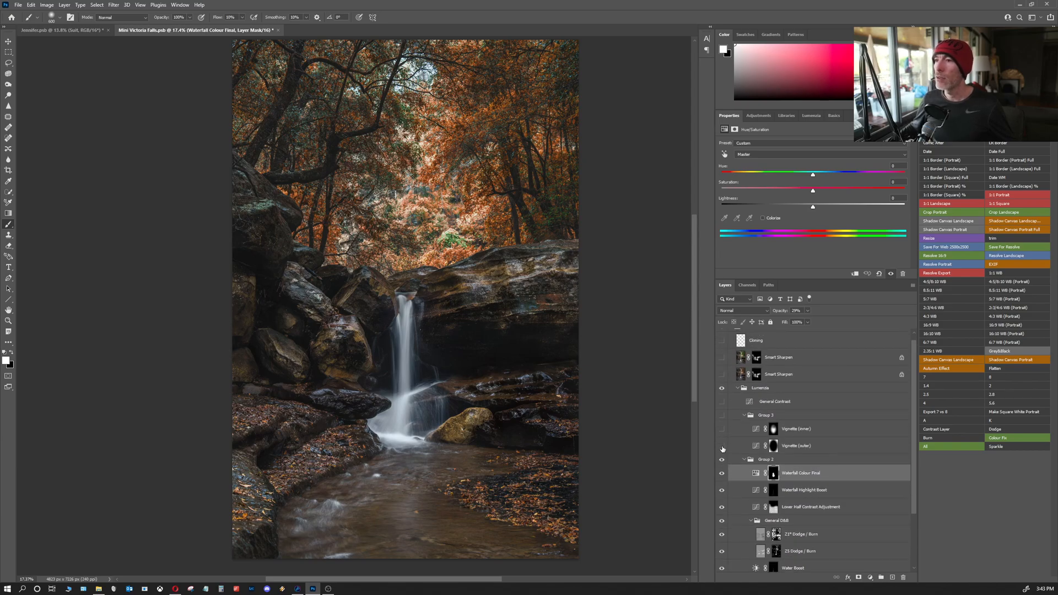
click(722, 446)
click(722, 447)
click(722, 429)
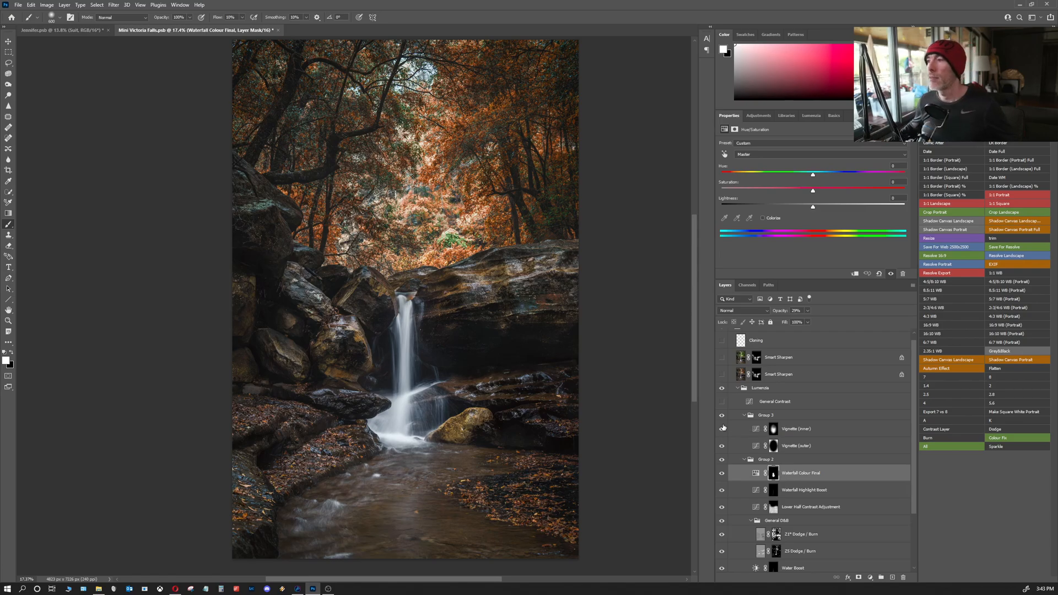
- Show the General Contrast and lower Smart Sharpen layers, and compare the image with and without the Cloning layer, leaving it visible
scroll(722, 424, up, 1)
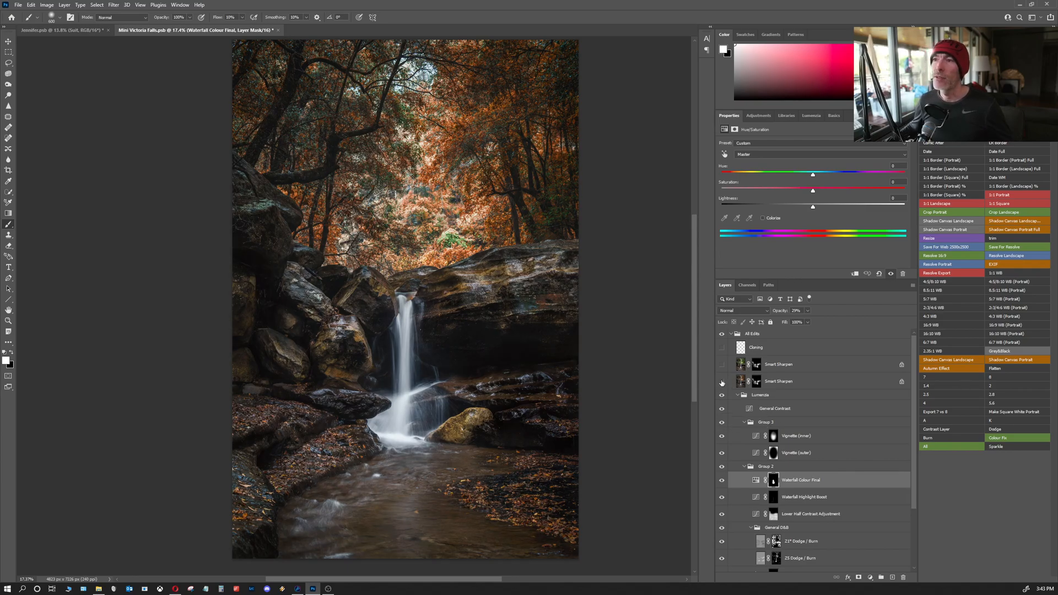
click(722, 381)
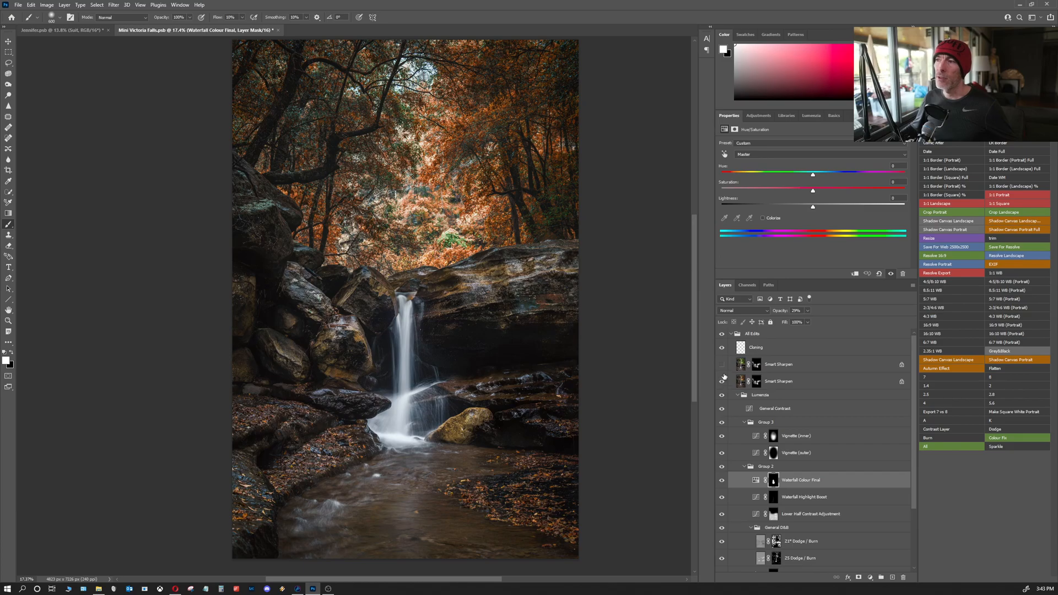
click(722, 347)
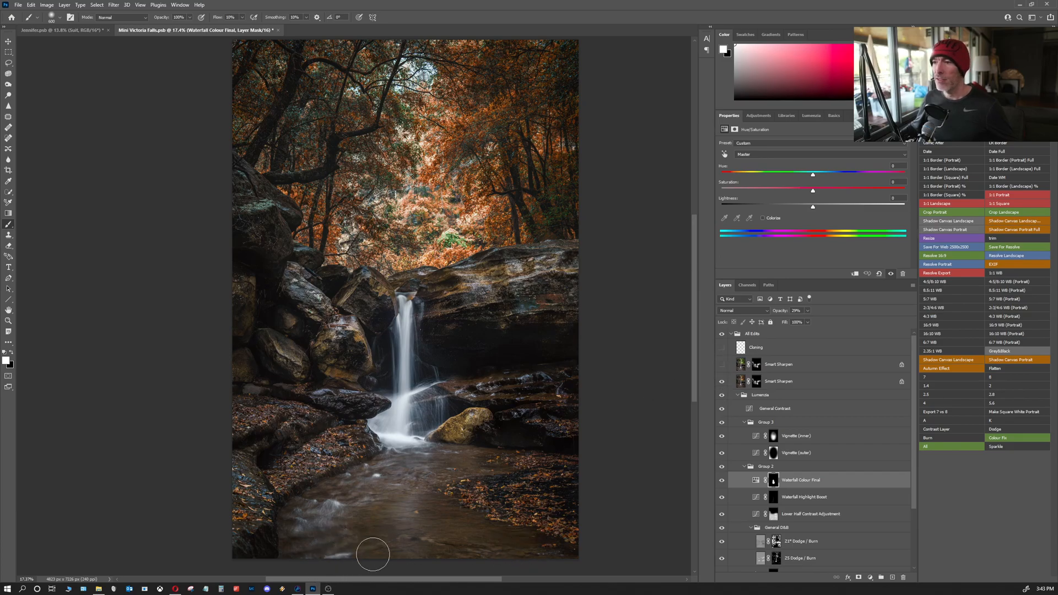
click(723, 348)
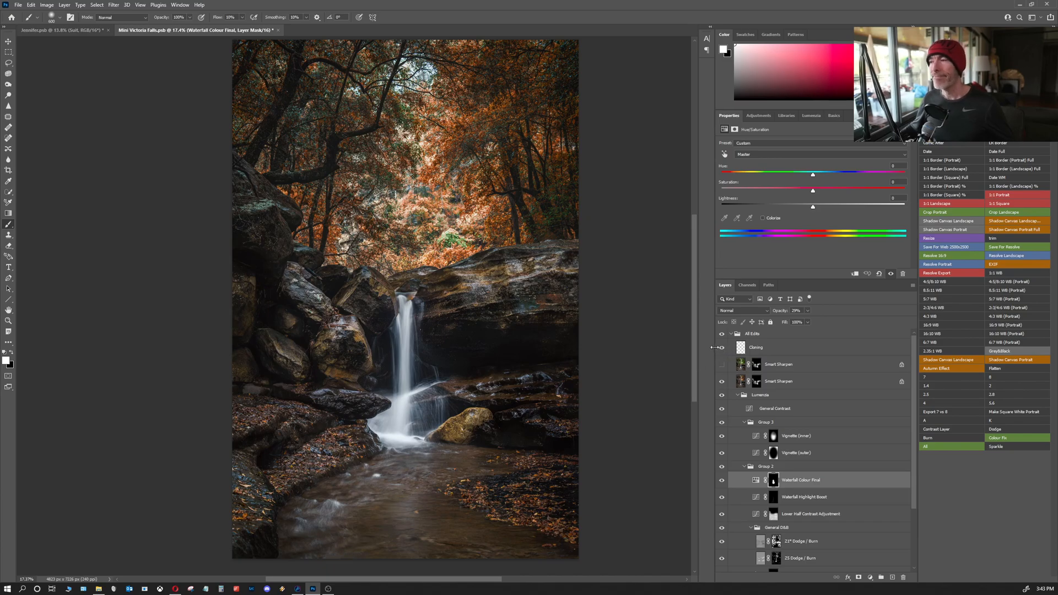
scroll(785, 476, down, 2)
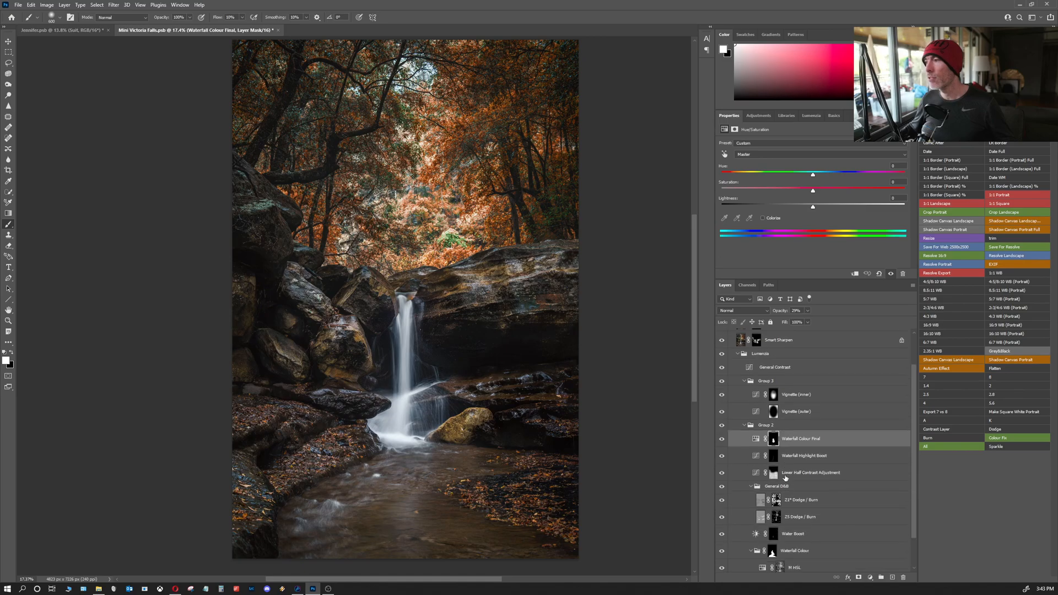
scroll(786, 501, up, 2)
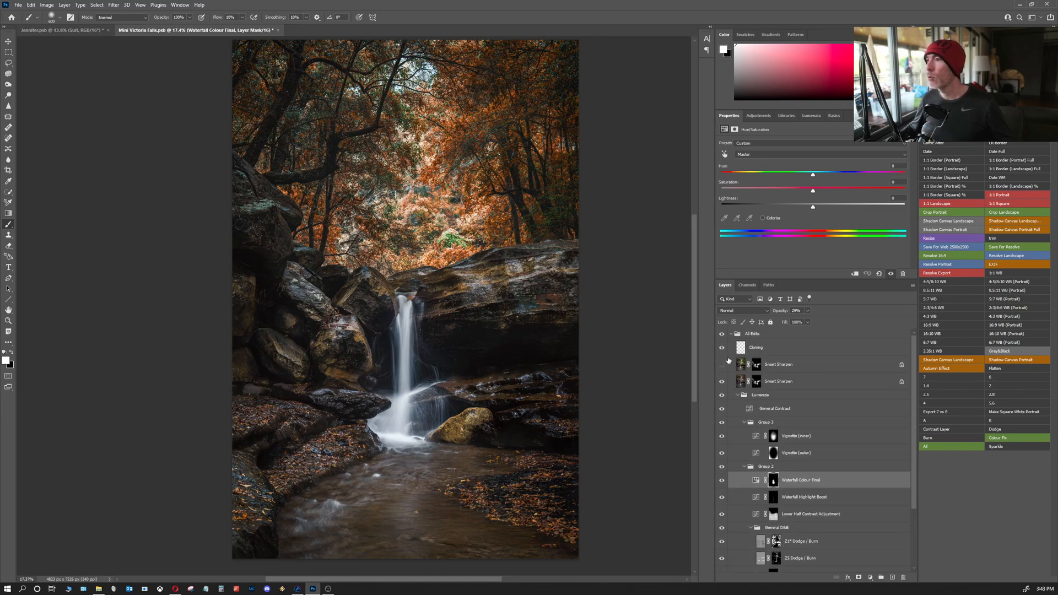
- Hide every layer and group except the Base layer
right_click(722, 334)
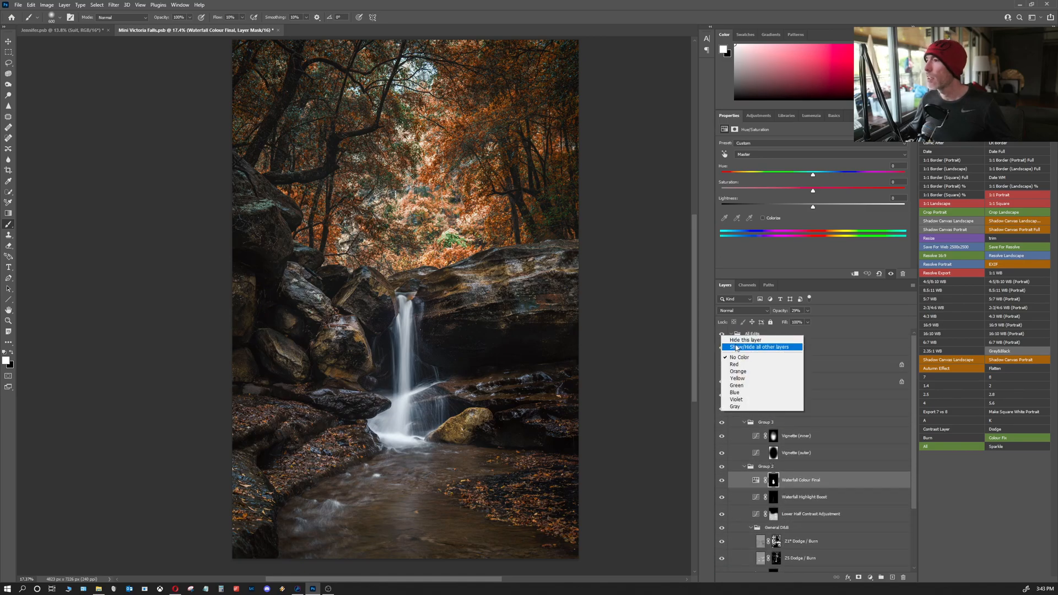
click(738, 347)
scroll(740, 473, down, 1)
scroll(741, 473, up, 1)
scroll(740, 473, down, 3)
click(721, 563)
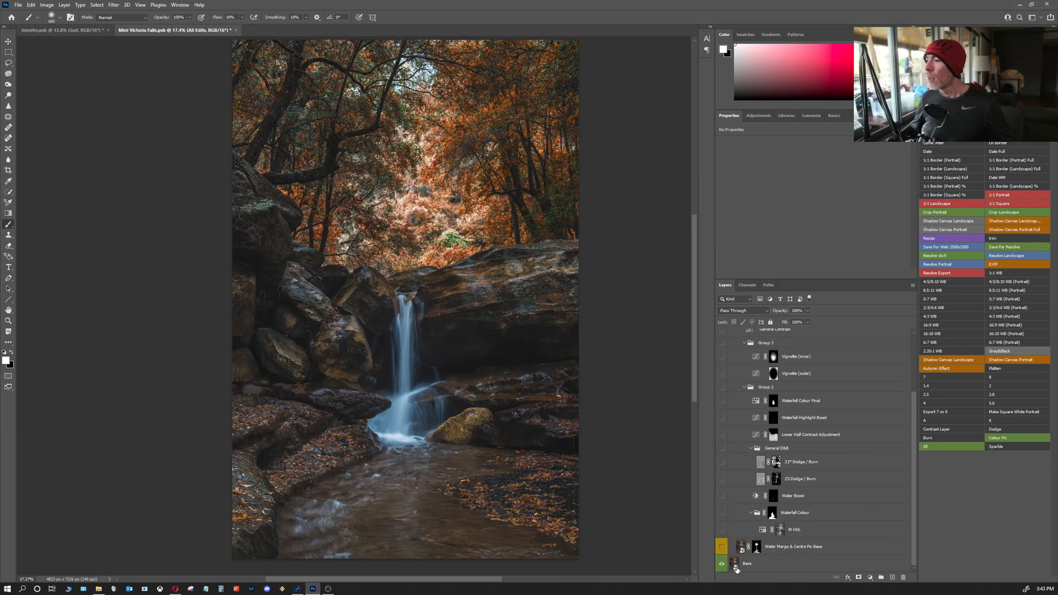
- Set the RGG_09_Hawthorne profile amount to 0 in the Base smart object's Camera Raw settings
click(739, 568)
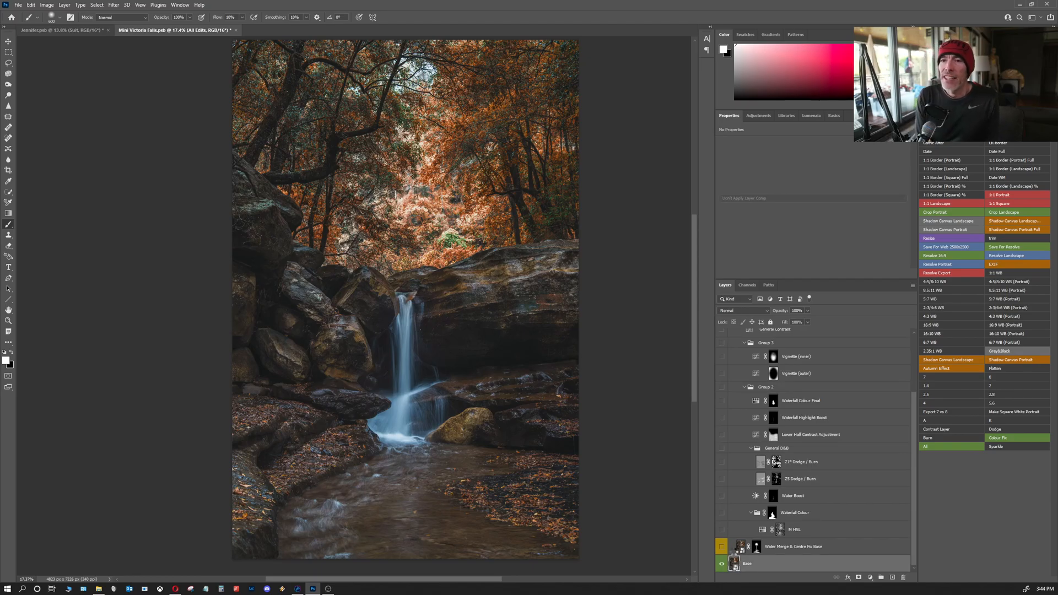
key(ctrl+shift+a)
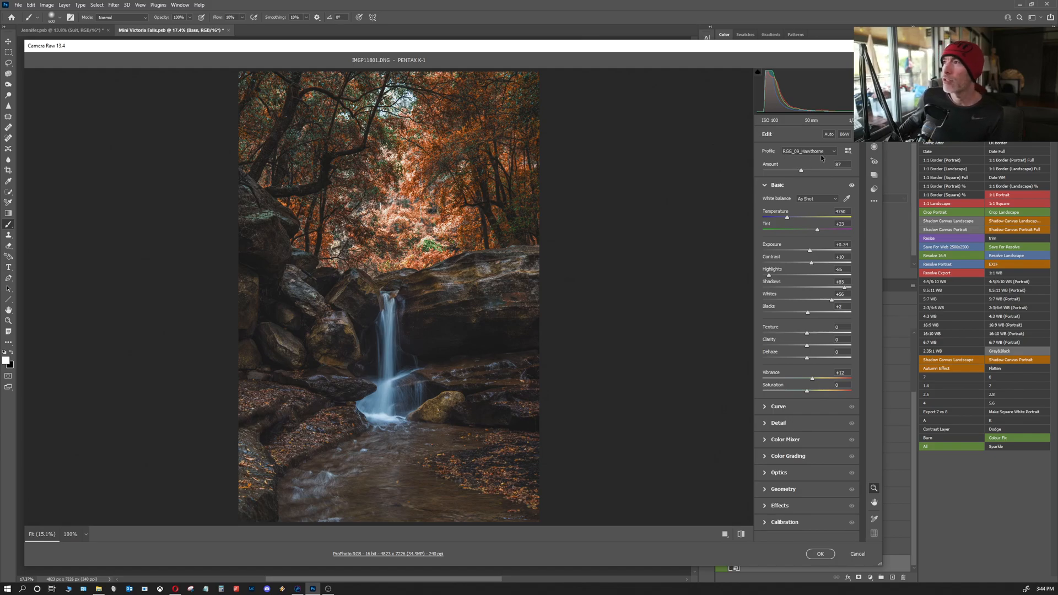
click(847, 151)
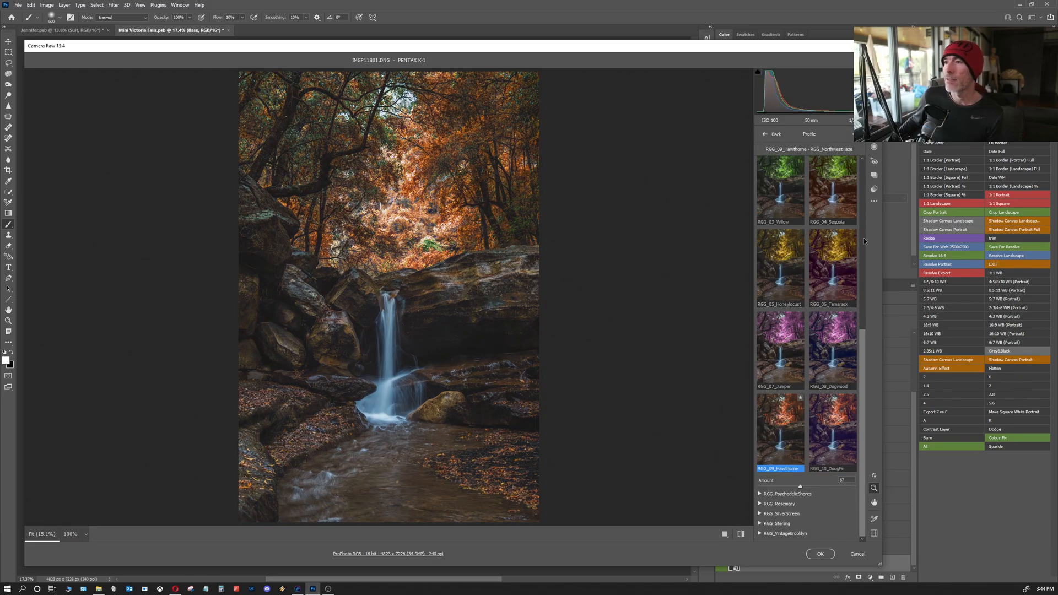
click(774, 135)
drag(802, 170, 755, 172)
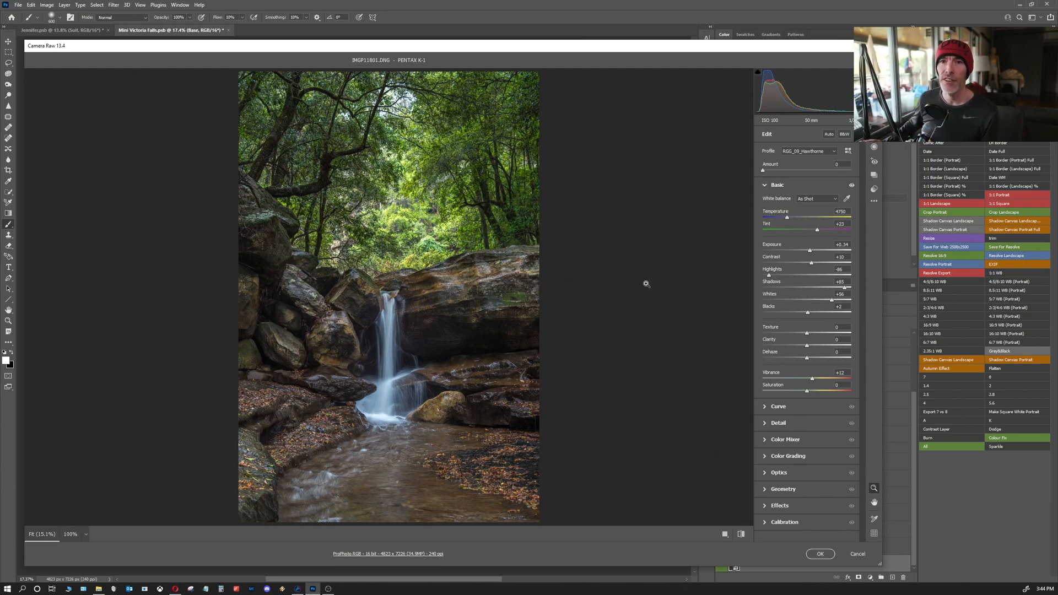
click(821, 554)
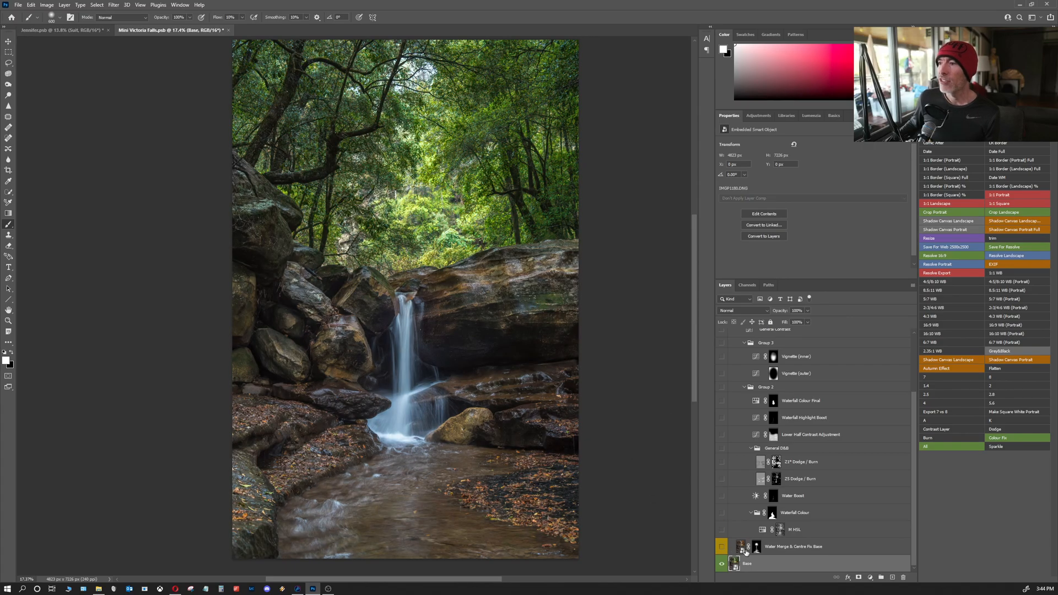
- Set the RGG_09_Hawthorne profile amount to 0 in the Camera Raw settings of the Water Merge & Centre Fix Base smart object
click(742, 550)
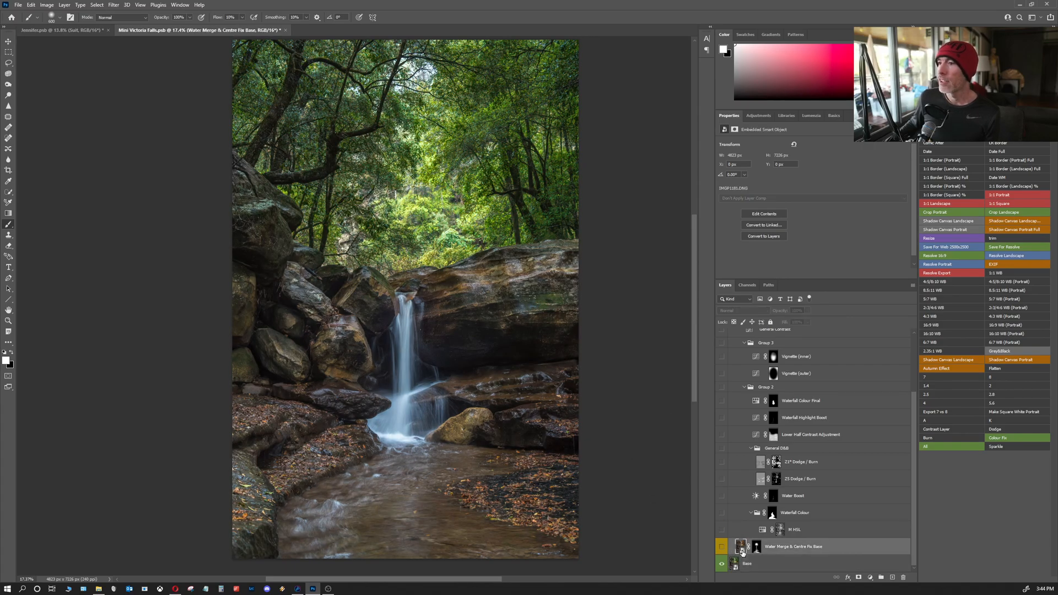
double_click(739, 554)
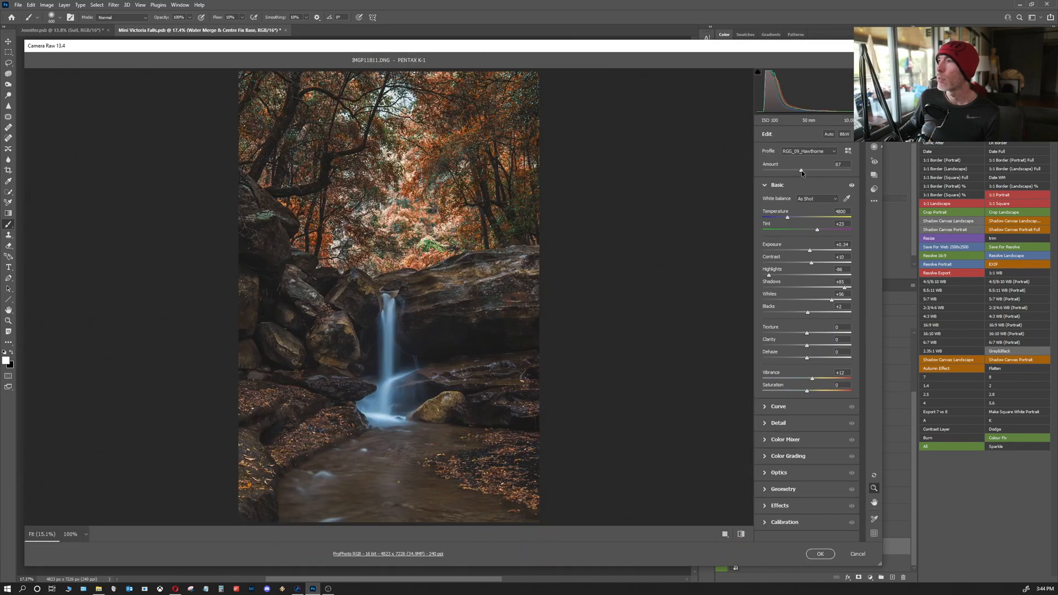
drag(802, 173, 751, 172)
click(820, 554)
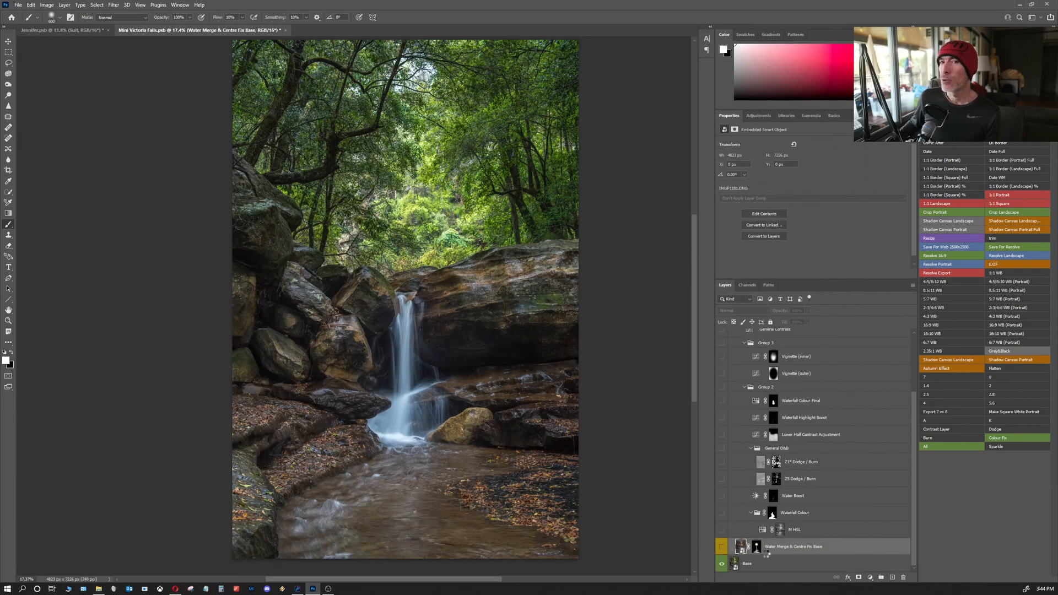
double_click(740, 547)
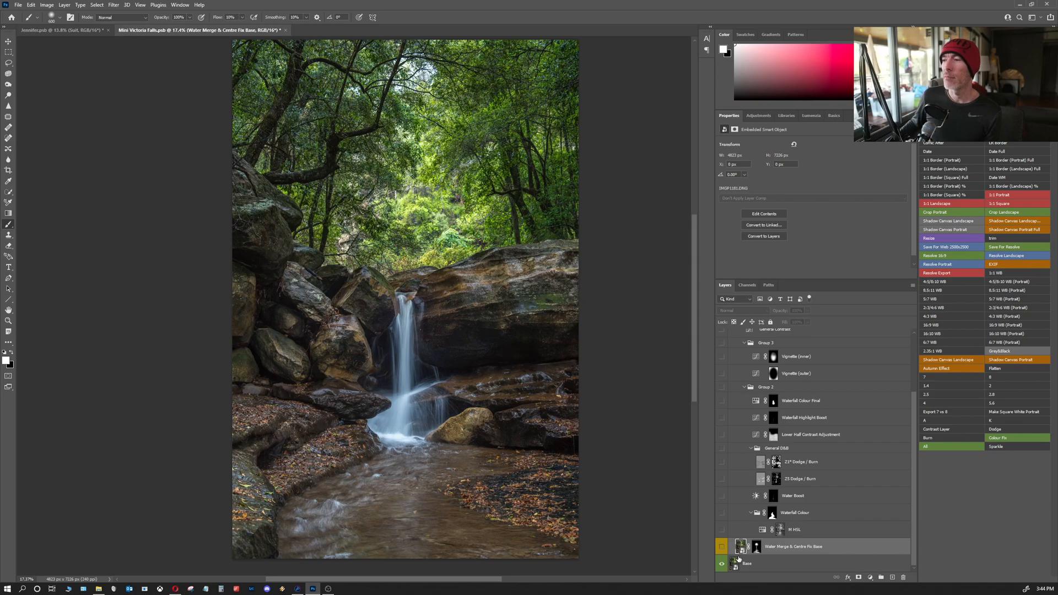
- Show the Water Merge & Centre Fix Base layer and all Group 2 layers, from M HSL up to Waterfall Colour Final
click(723, 548)
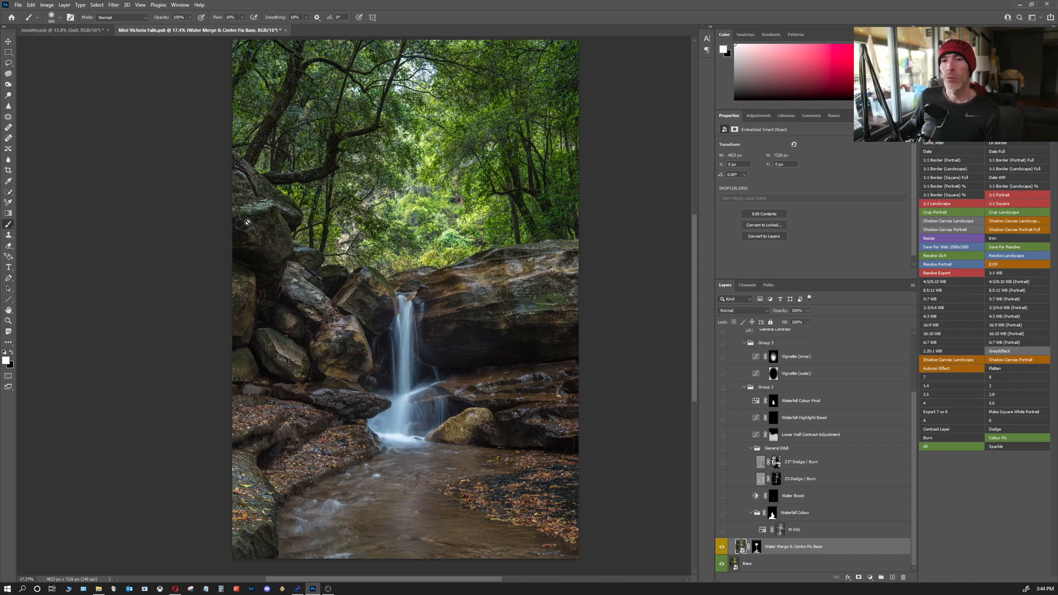
click(722, 531)
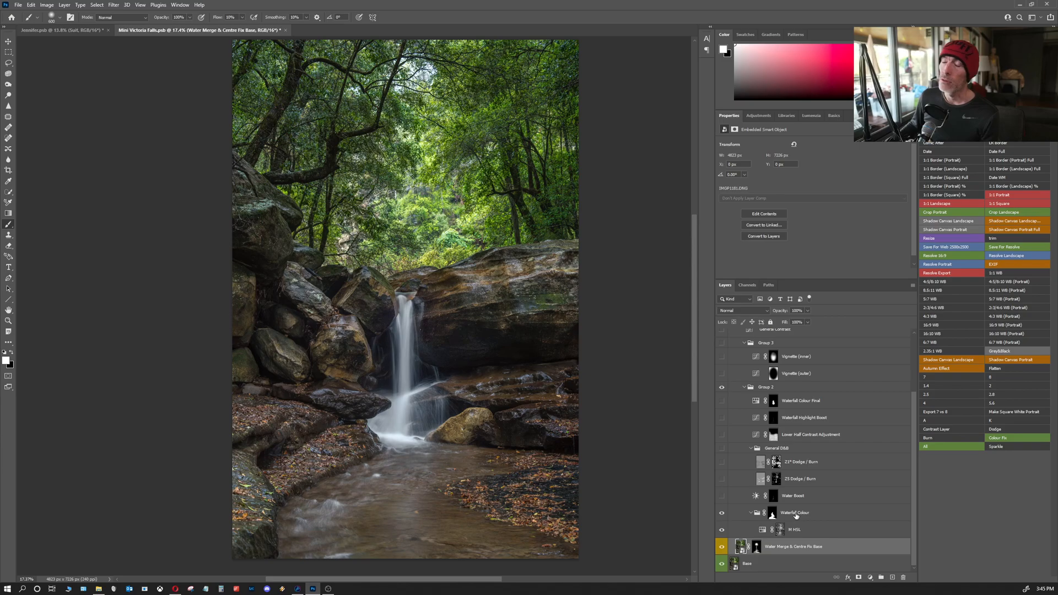
click(721, 497)
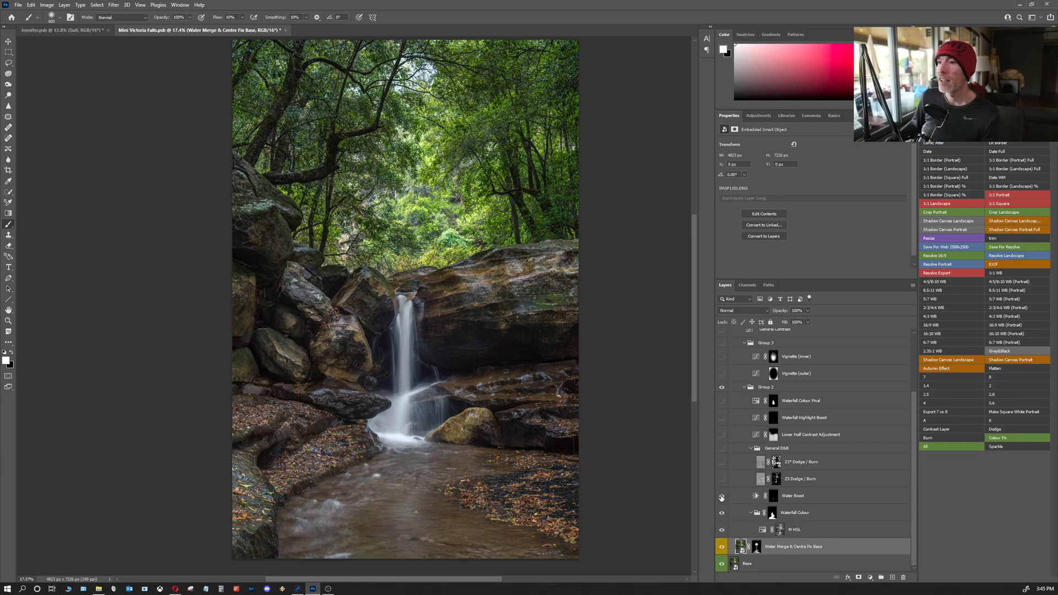
click(722, 462)
click(722, 435)
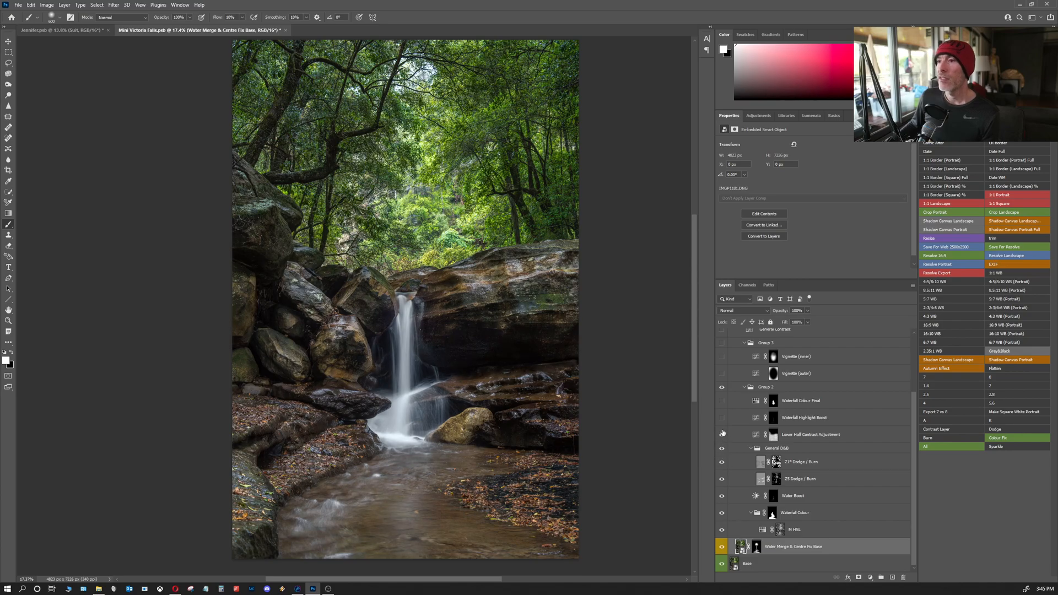
click(722, 418)
click(722, 401)
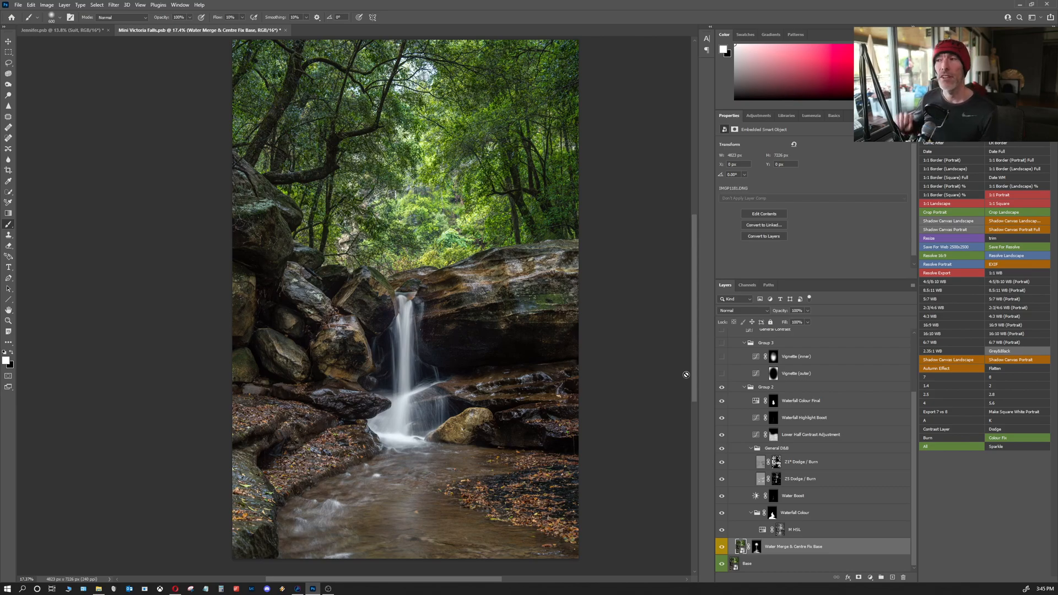
- Show the Vignette (outer) and Vignette (inner) layers in Group 3
scroll(716, 441, up, 5)
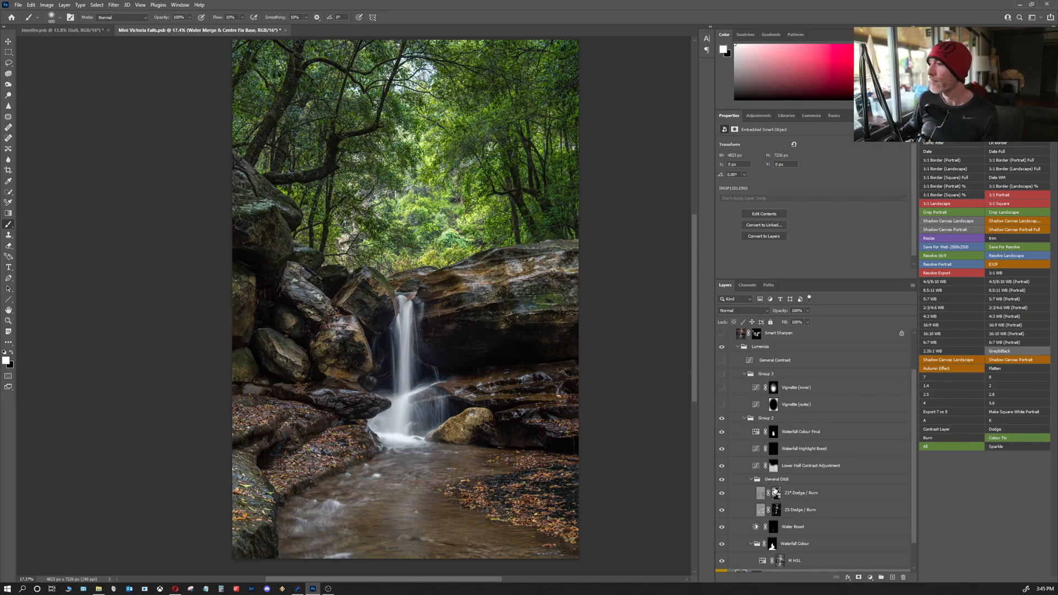
click(722, 452)
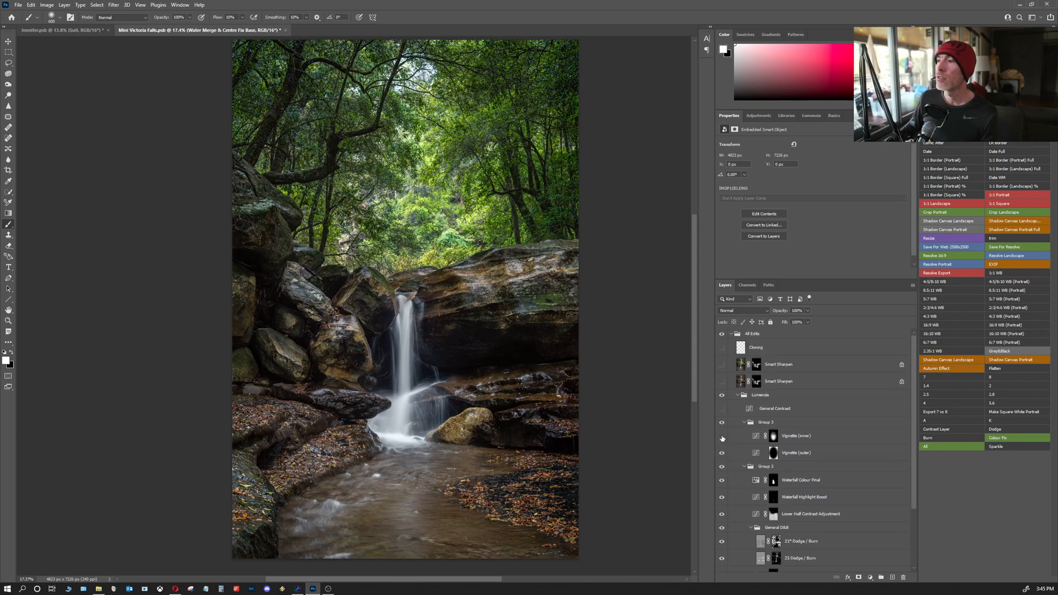
click(722, 436)
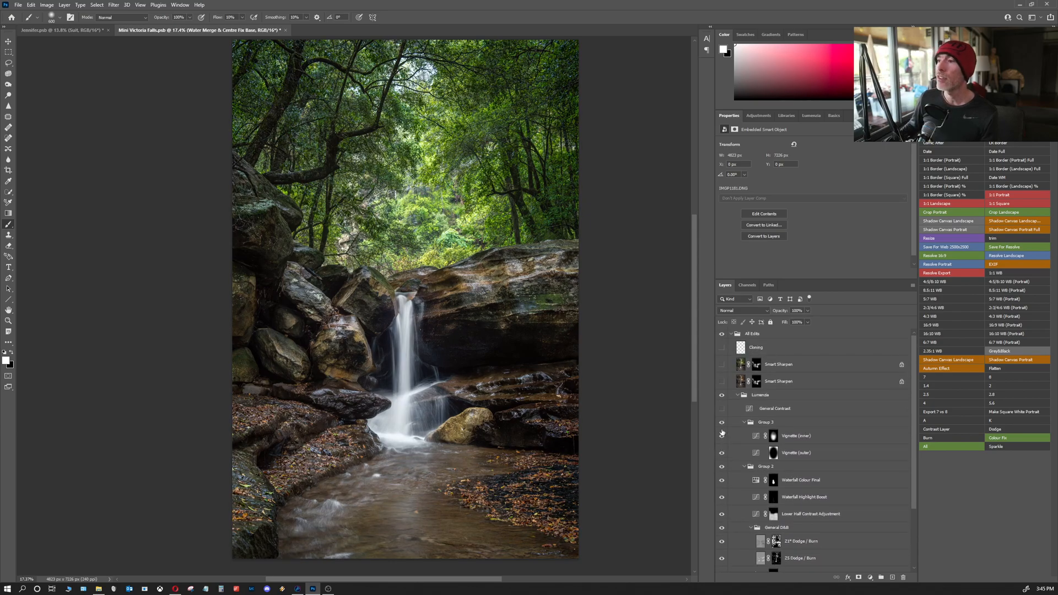
- Show the General Contrast layer and check the lower Smart Sharpen layer's effect, leaving that sharpening layer hidden
click(722, 382)
click(723, 383)
click(722, 382)
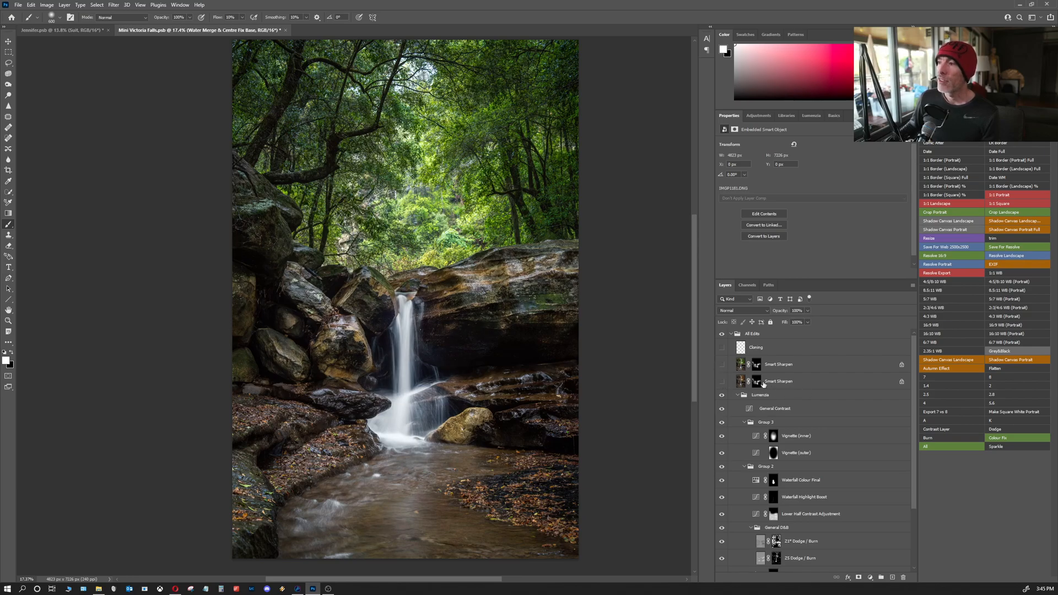
- Compare the stream in the foreground up close with and without the Cloning layer, leaving the layer hidden
click(722, 347)
click(723, 348)
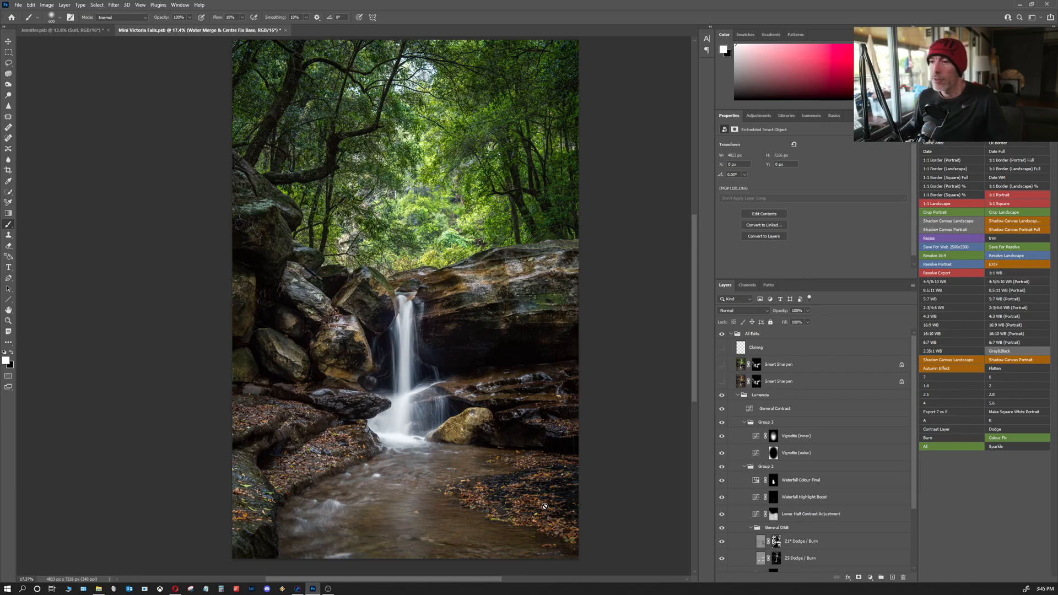
mouse_move(392, 516)
mouse_down()
mouse_move(430, 503)
mouse_move(391, 447)
mouse_move(359, 345)
mouse_up()
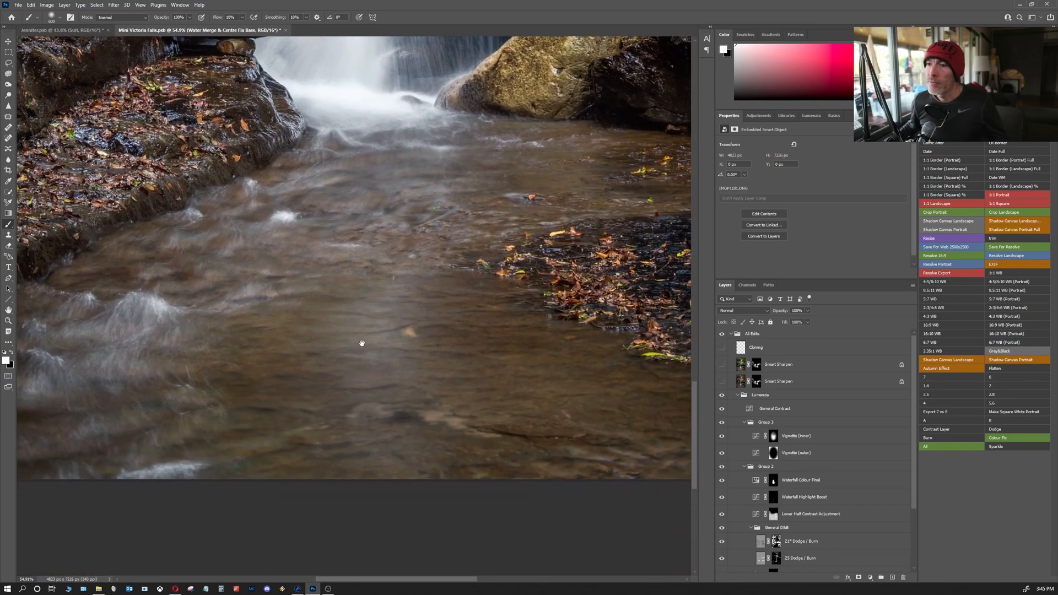
click(723, 348)
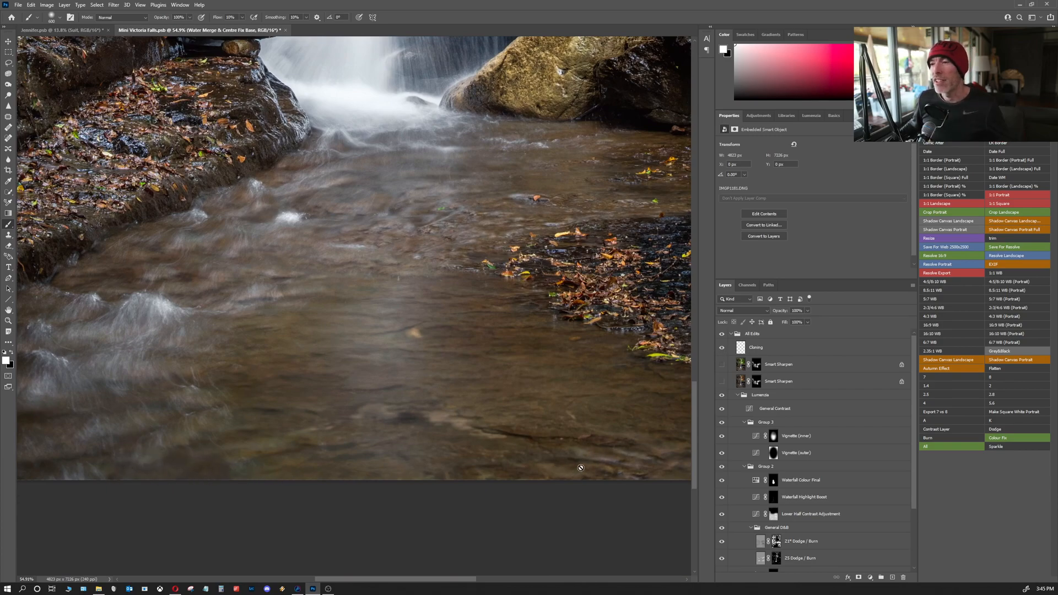
mouse_move(581, 461)
mouse_down()
mouse_move(356, 435)
mouse_move(252, 444)
mouse_move(586, 442)
mouse_up()
click(722, 347)
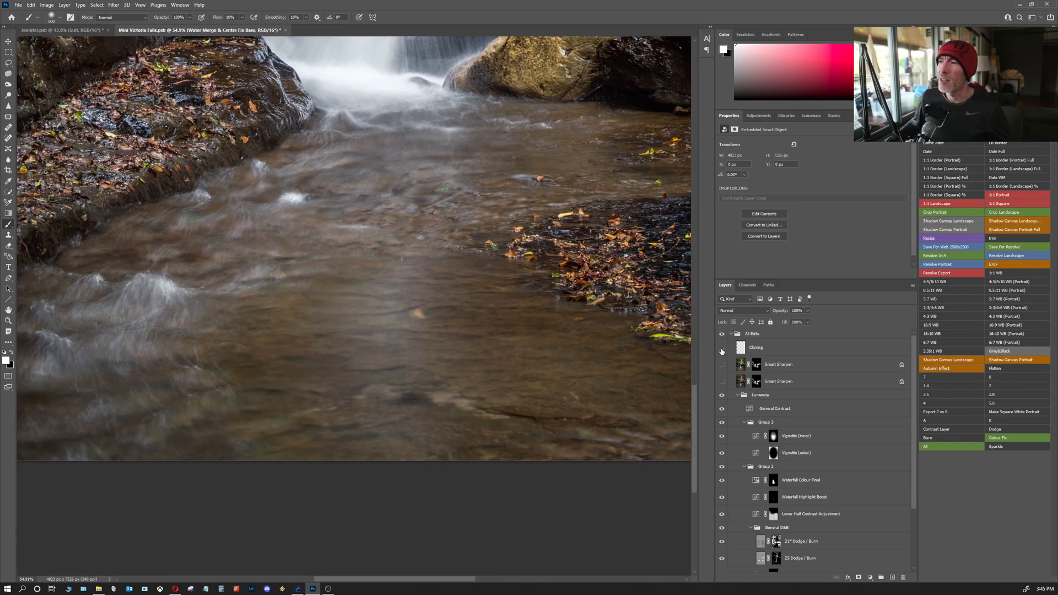
- Show the upper Smart Sharpen layer and review its effect up close and on the whole image
click(722, 364)
drag(435, 350, 377, 352)
drag(412, 321, 371, 468)
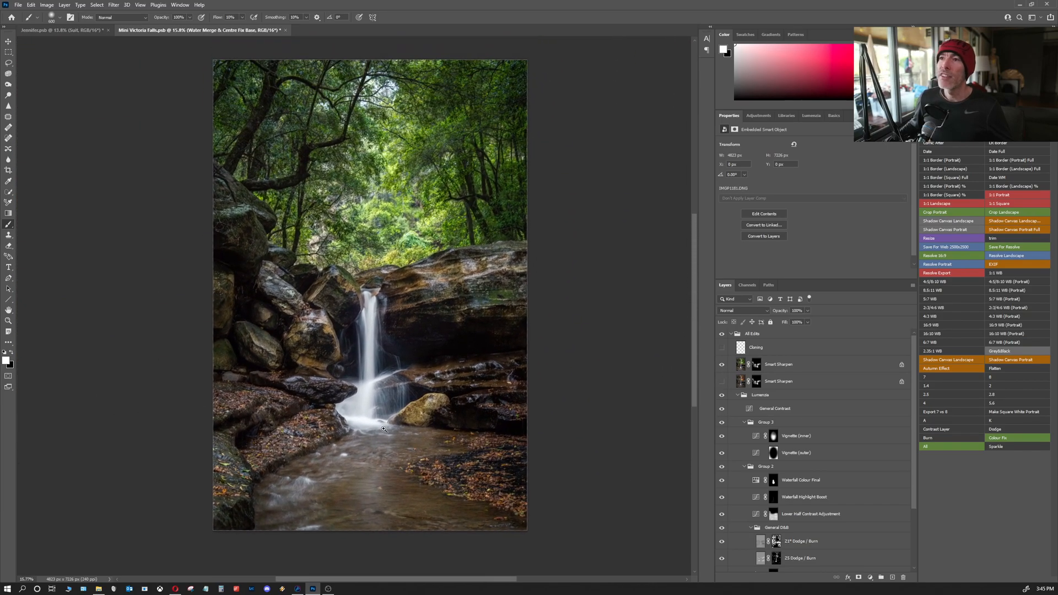
scroll(381, 429, up, 1)
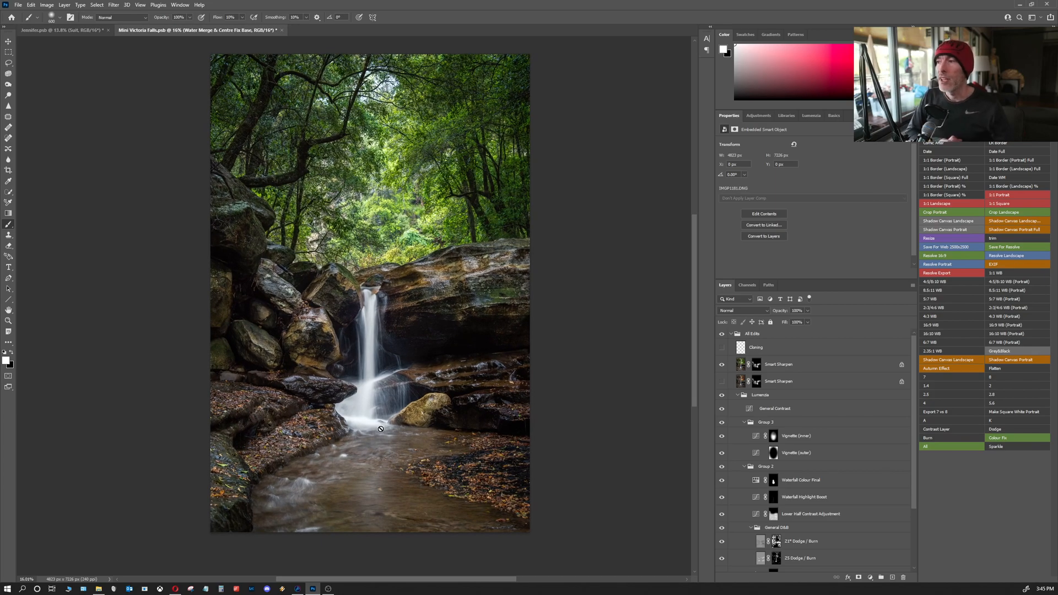
scroll(792, 431, down, 1)
scroll(794, 441, down, 4)
scroll(805, 524, up, 5)
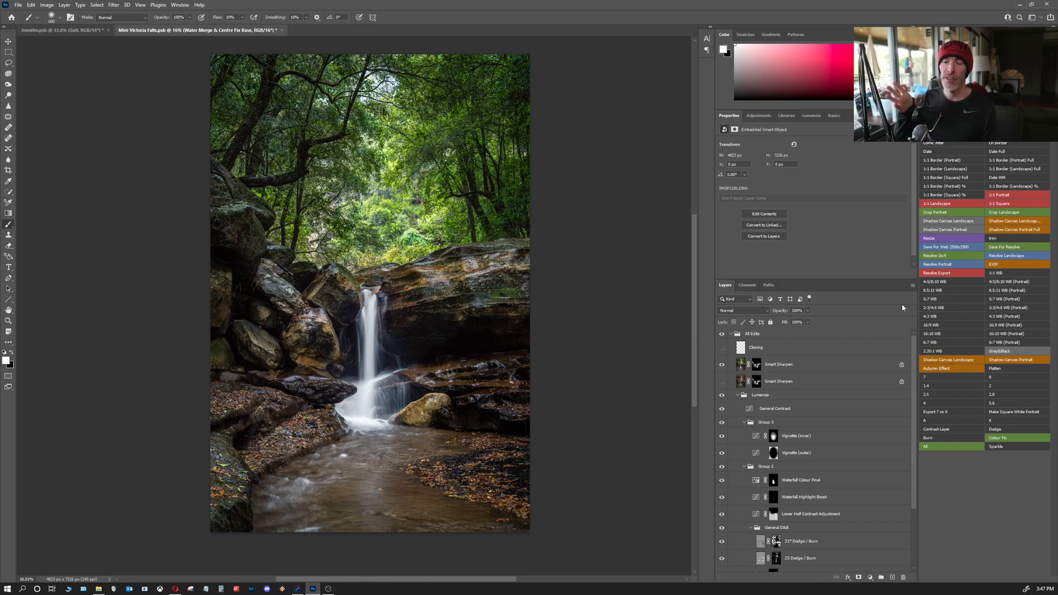
scroll(767, 431, down, 3)
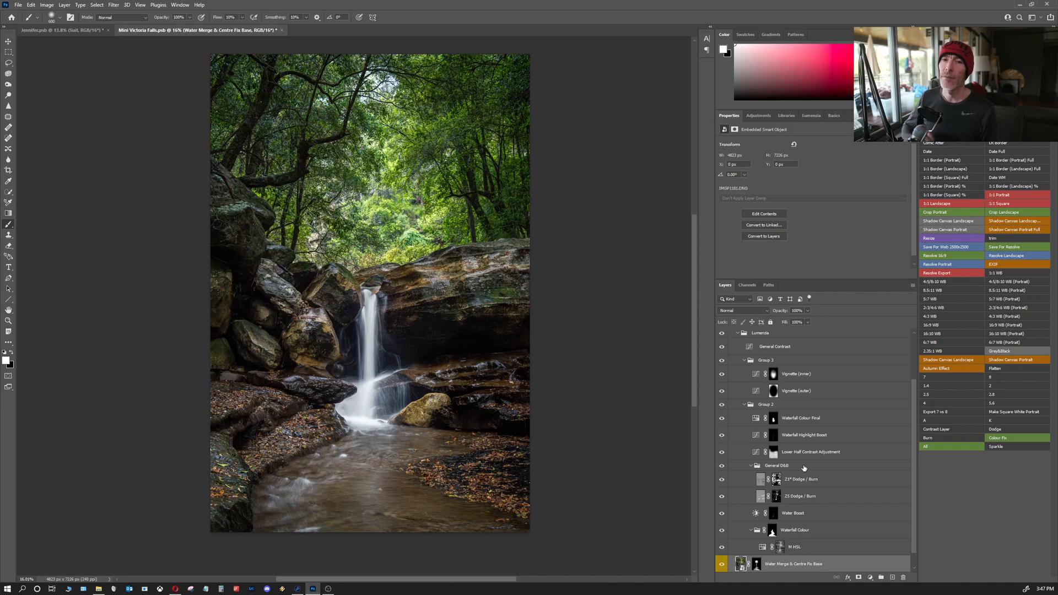